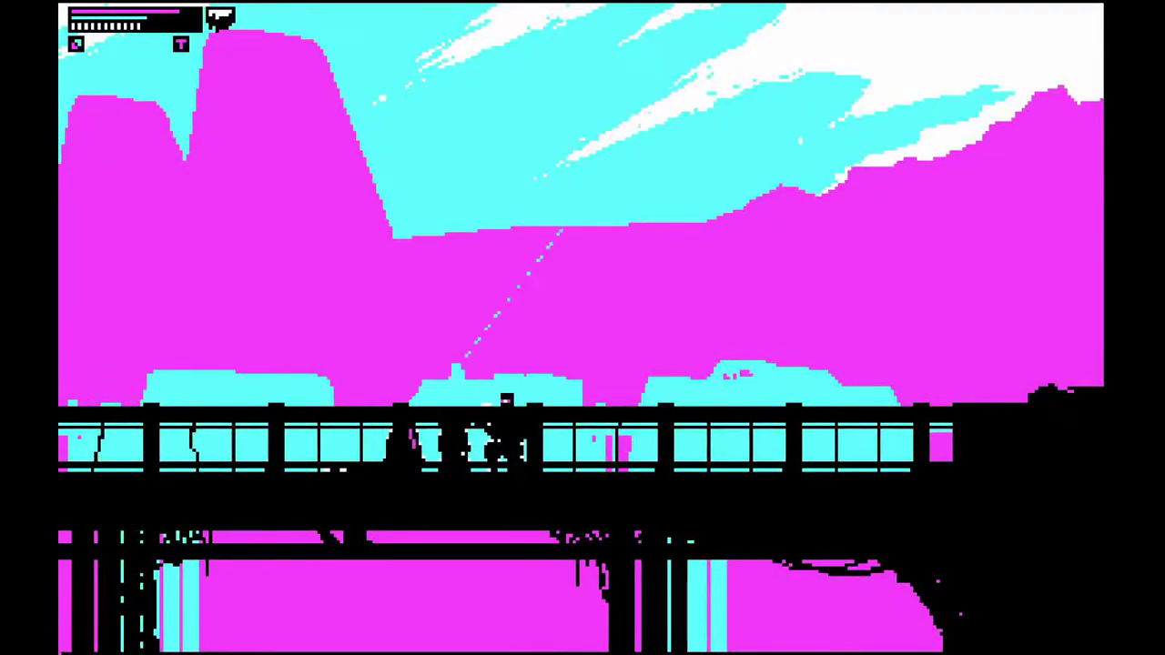
pyautogui.press('x')
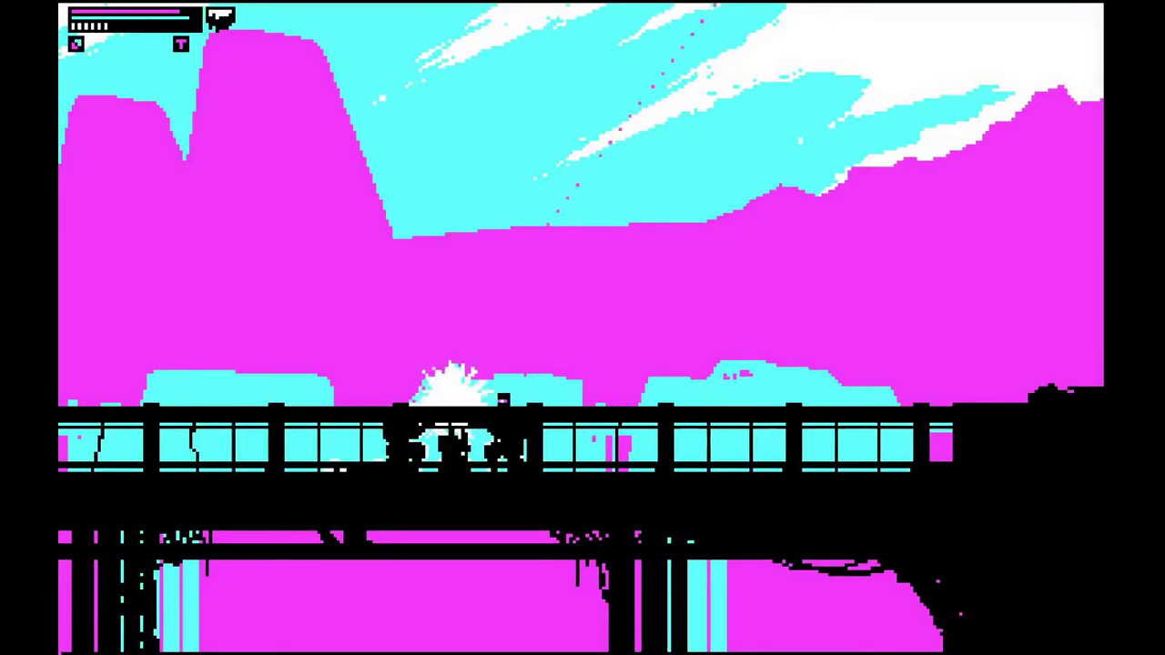
pyautogui.press('x')
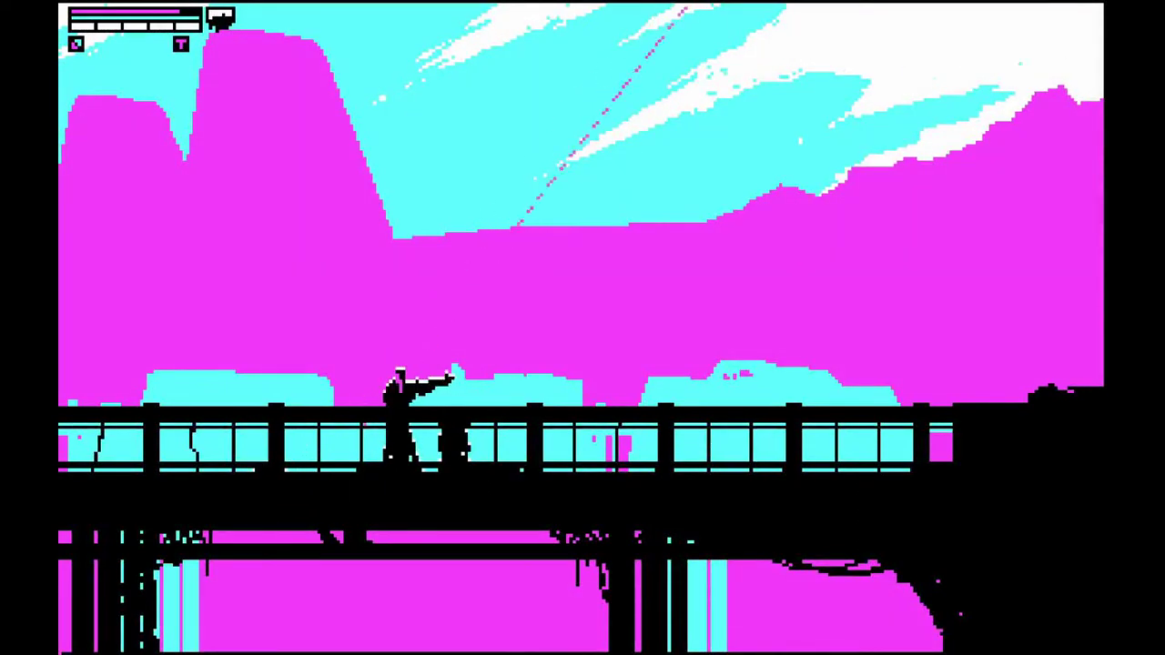
pyautogui.press('Right')
pyautogui.press('x')
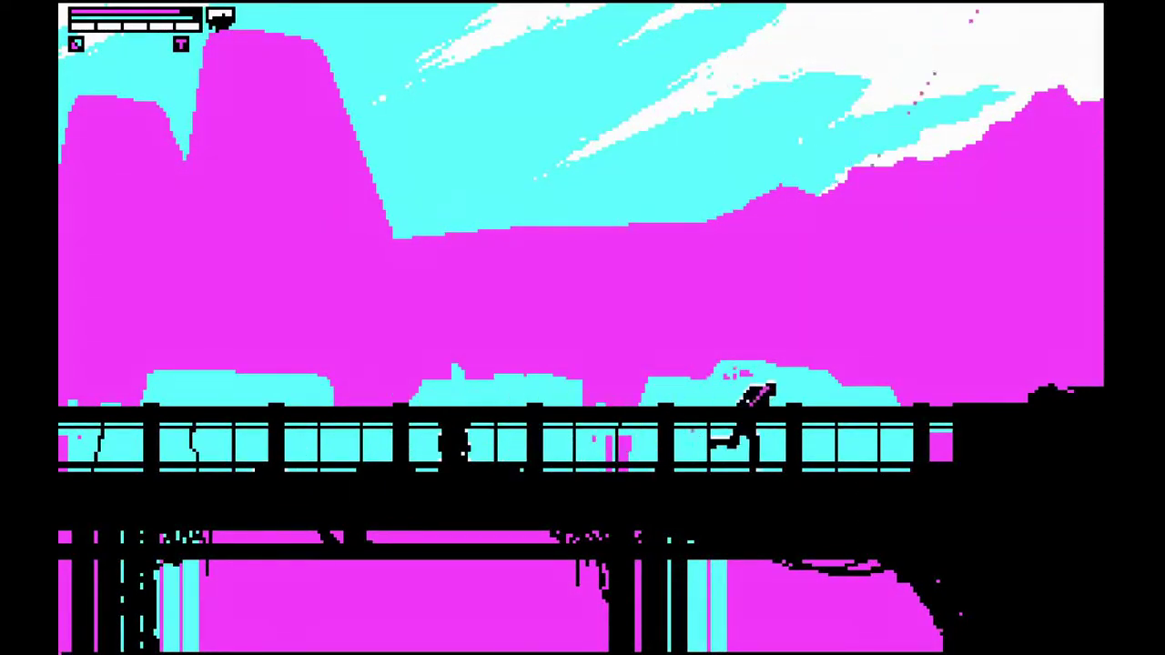
pyautogui.press('Right')
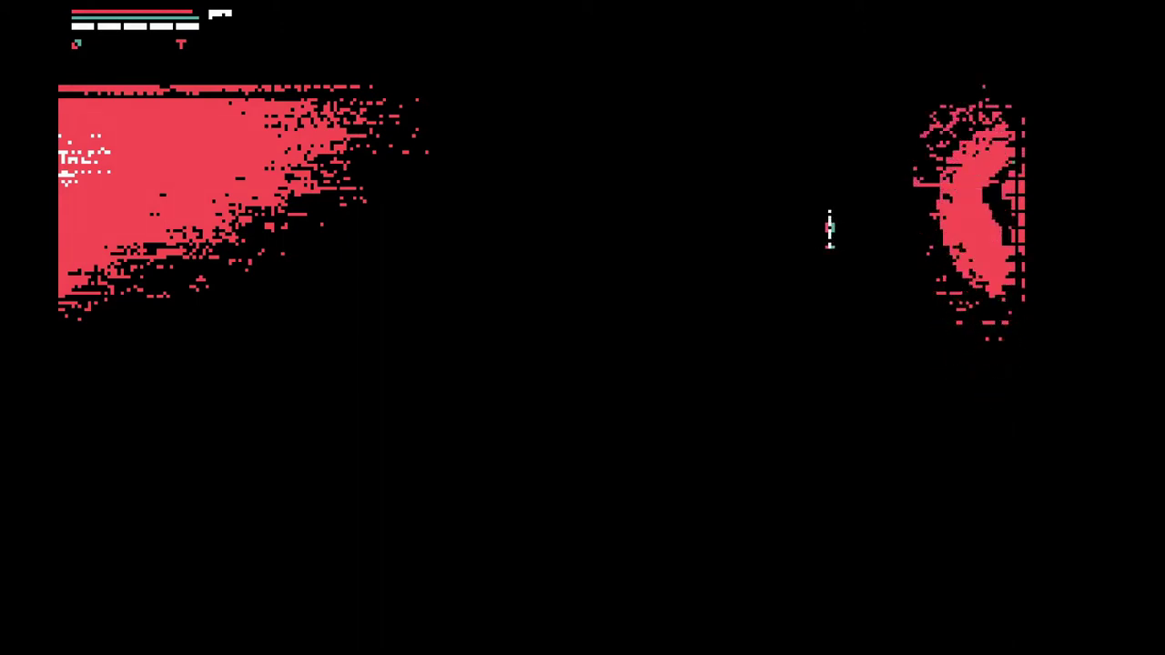
pyautogui.press('a')
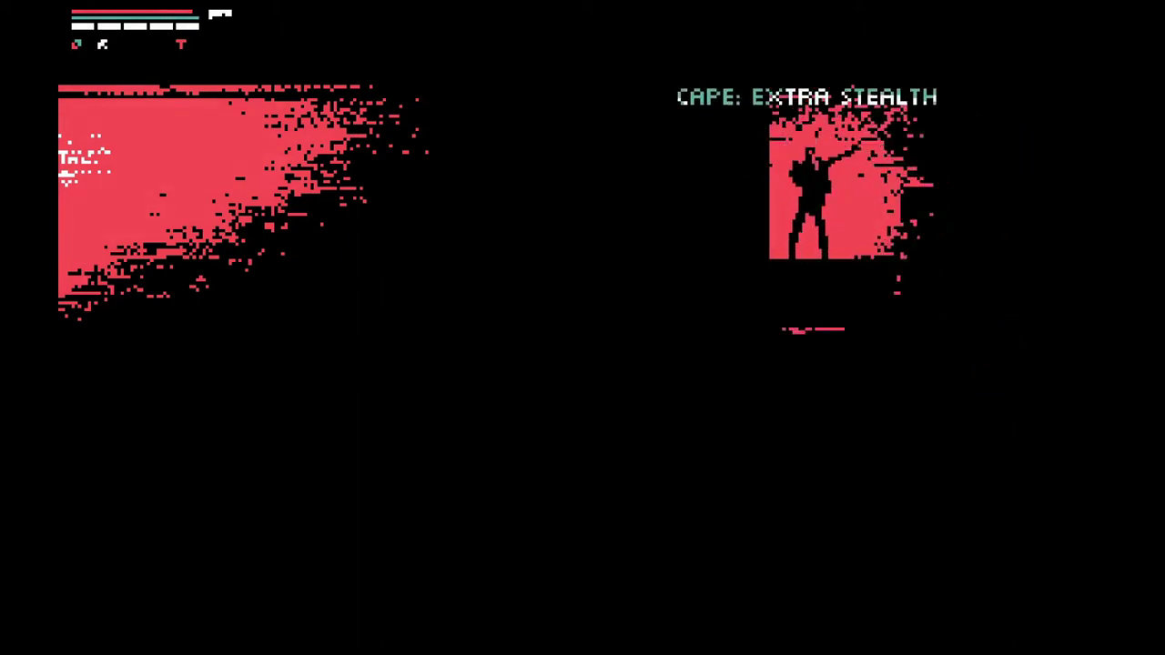
pyautogui.press('d')
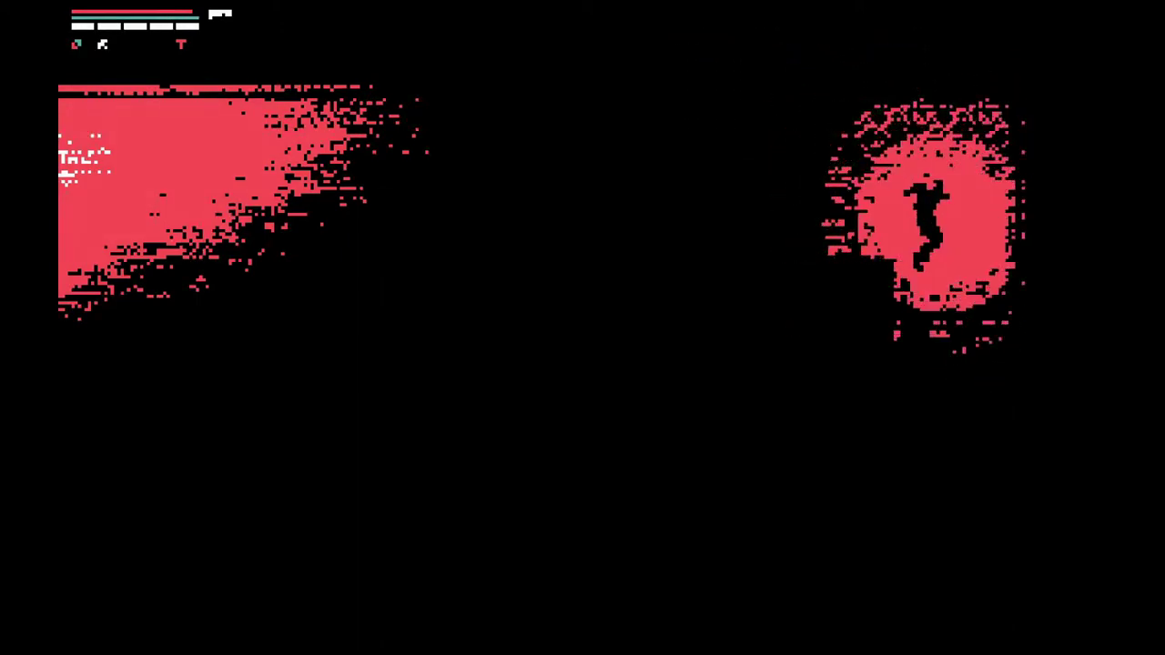
pyautogui.press('d')
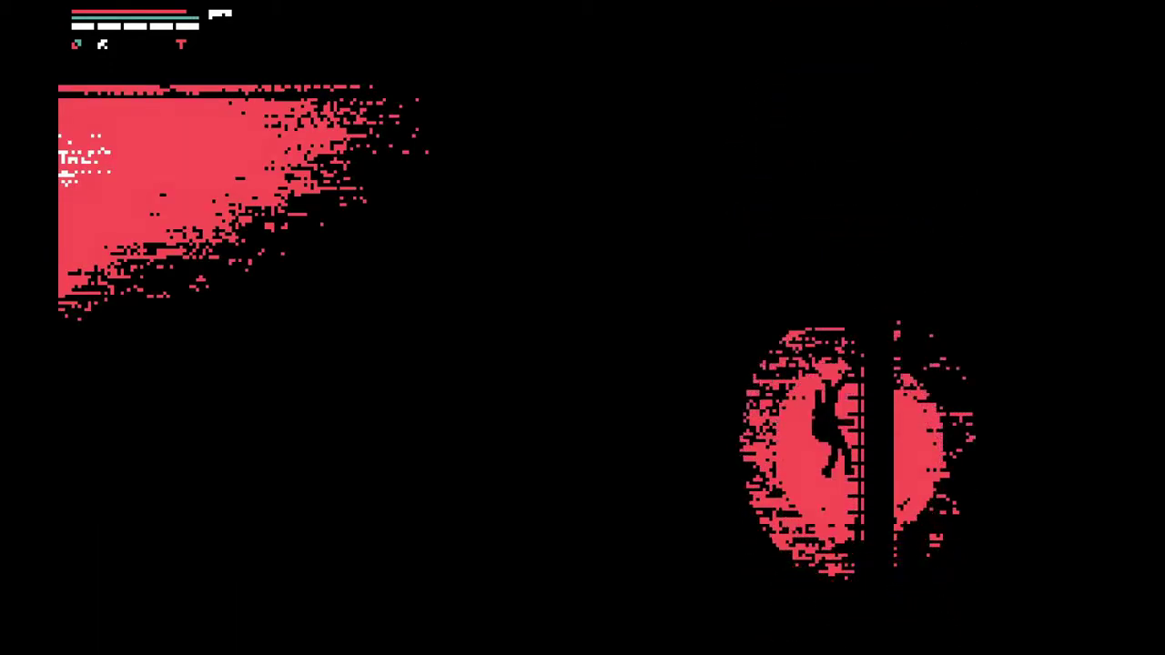
pyautogui.press('Left')
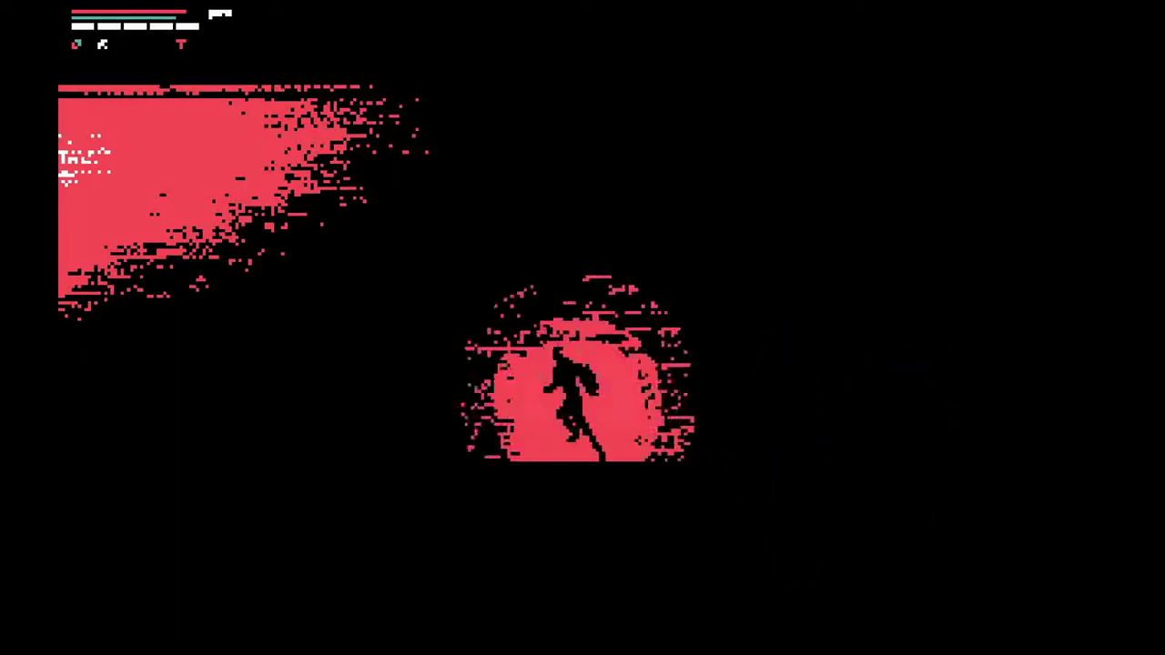
pyautogui.press('Up')
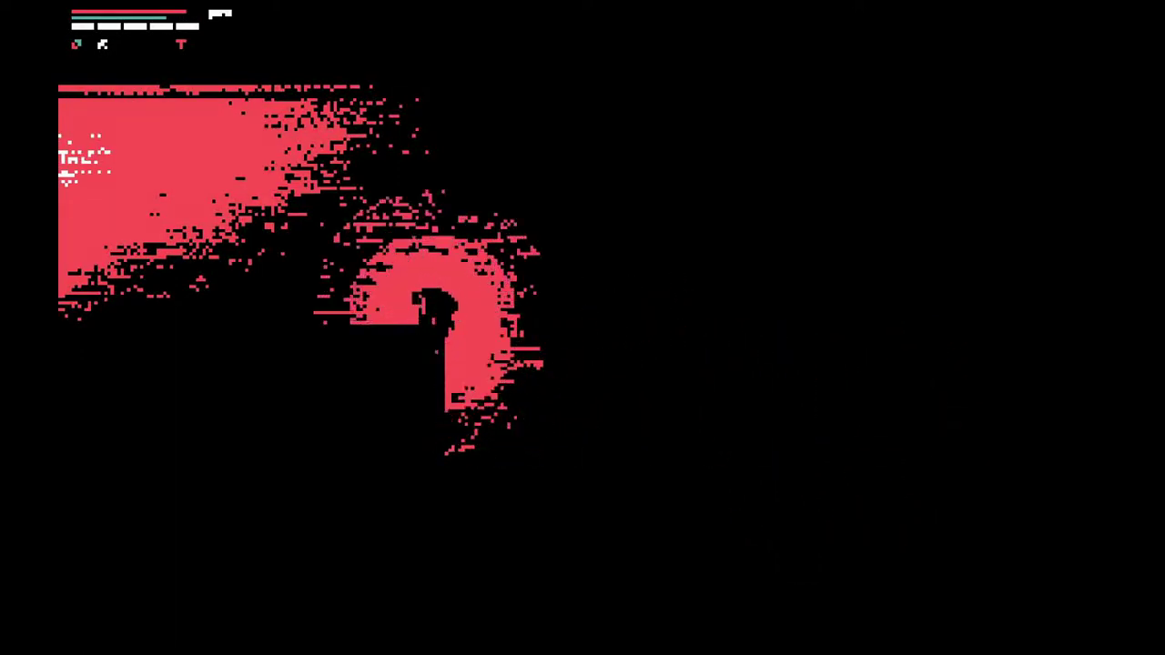
pyautogui.press('Left')
pyautogui.press('Left')
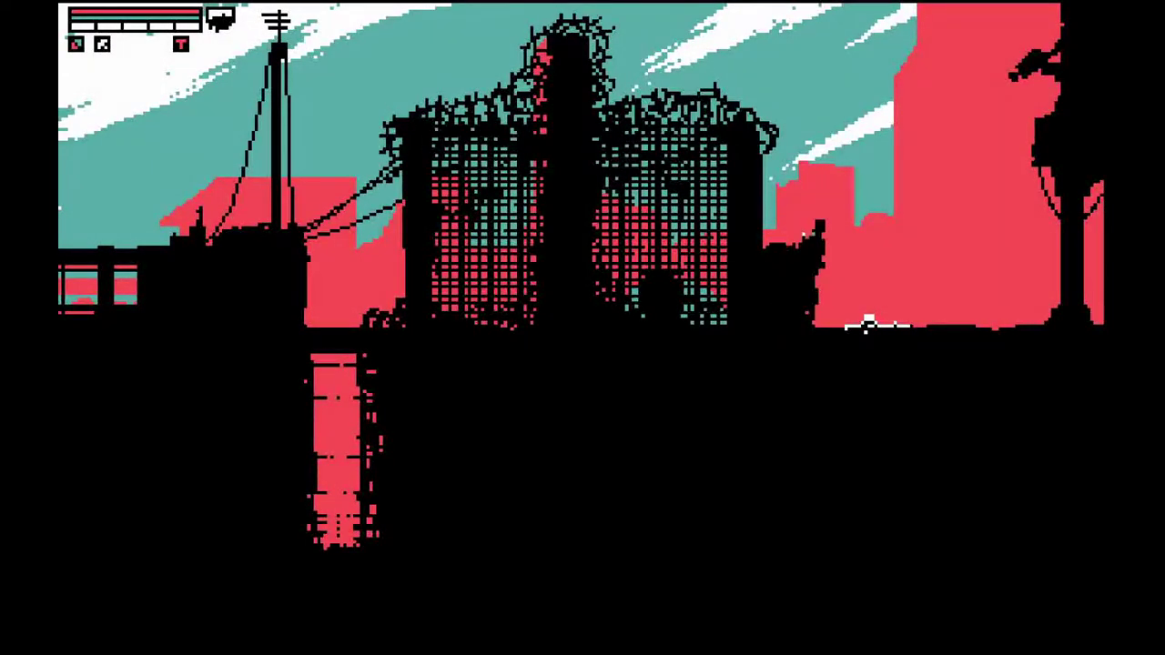
pyautogui.press('Right')
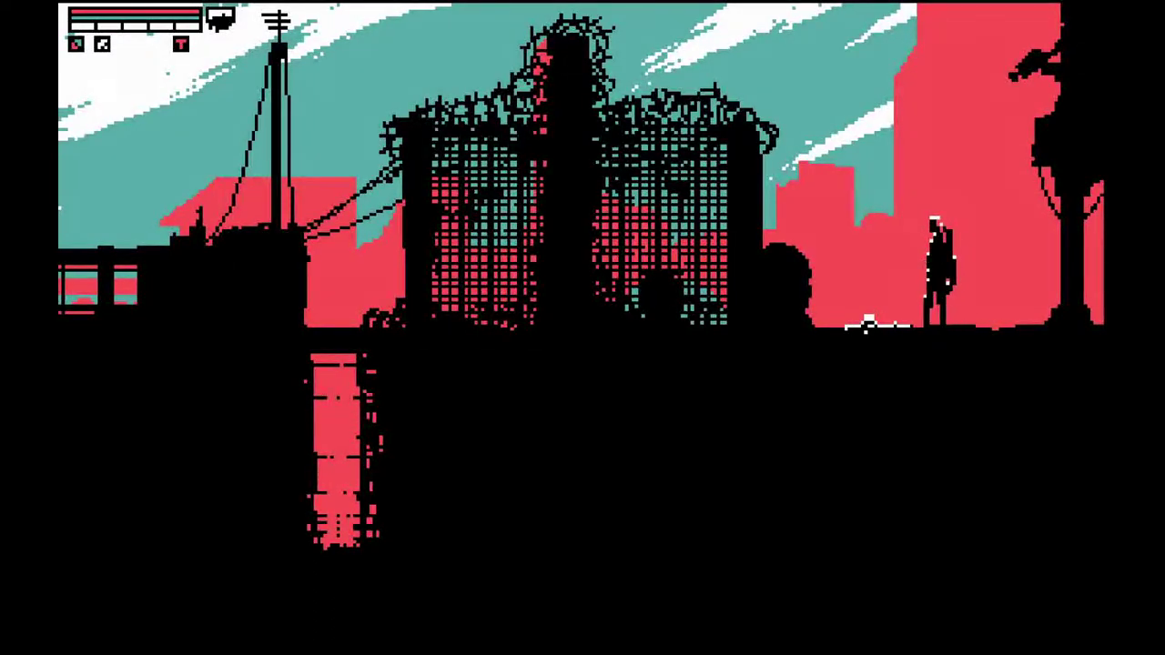
pyautogui.press('Left')
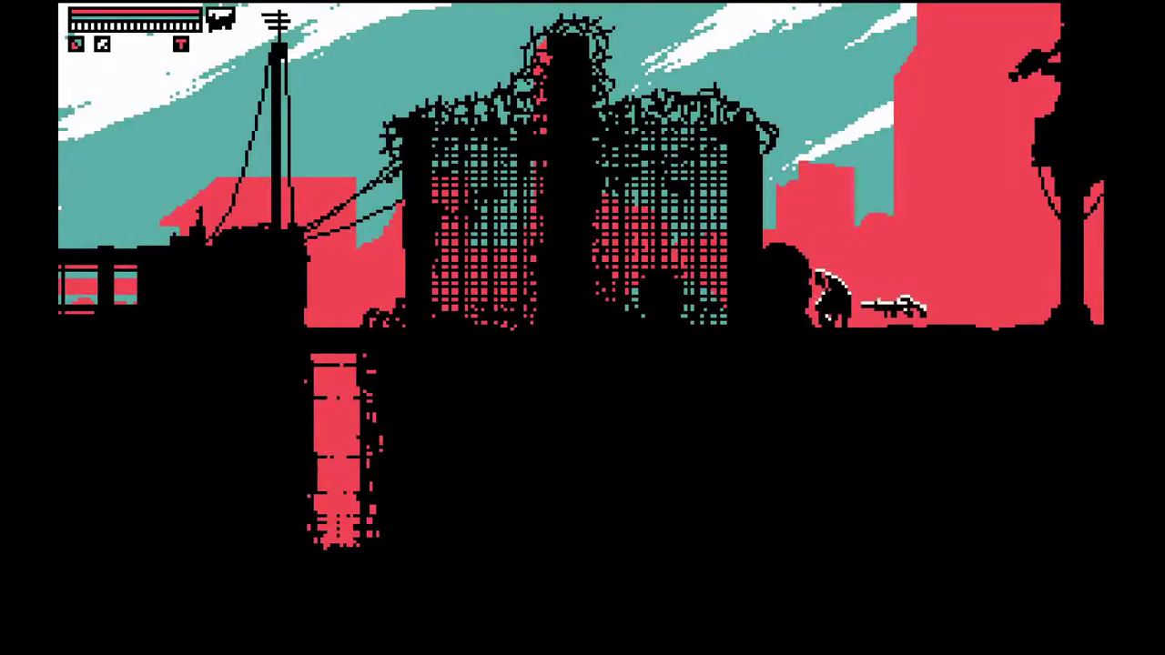
pyautogui.press('Right')
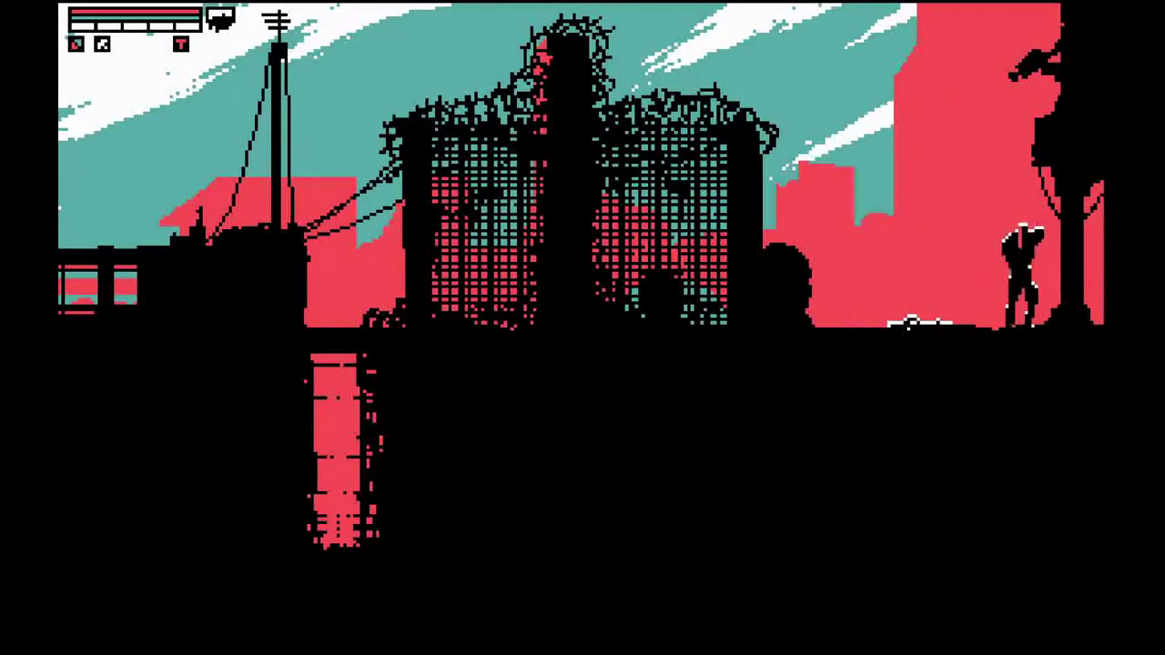
pyautogui.press('Right')
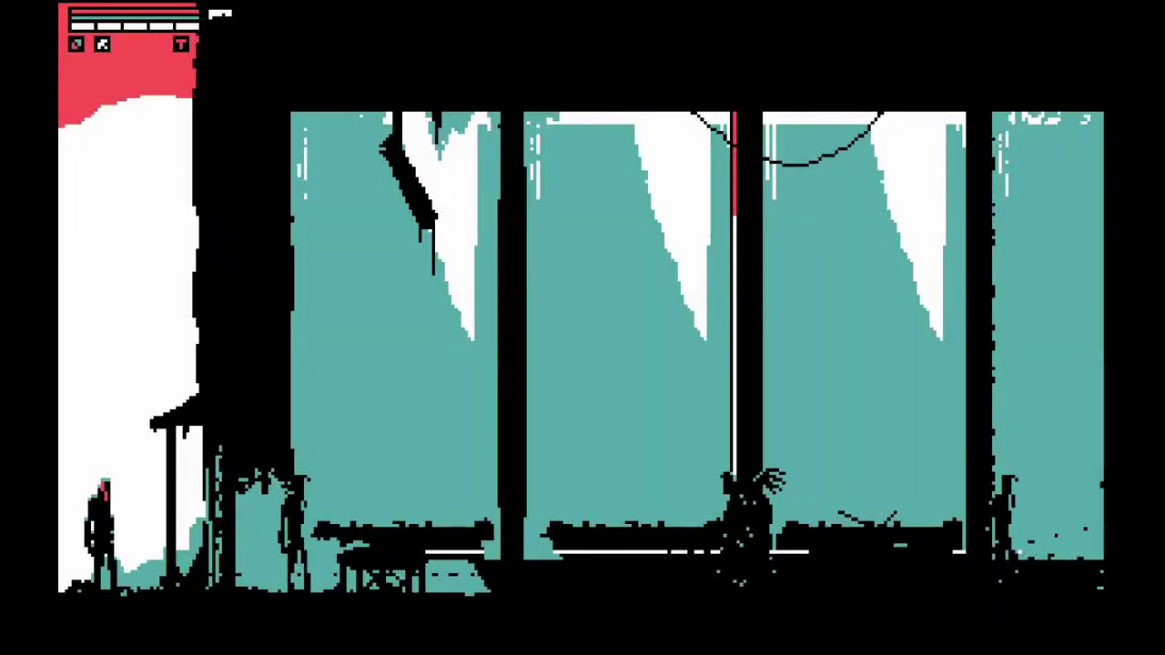
pyautogui.press('Down')
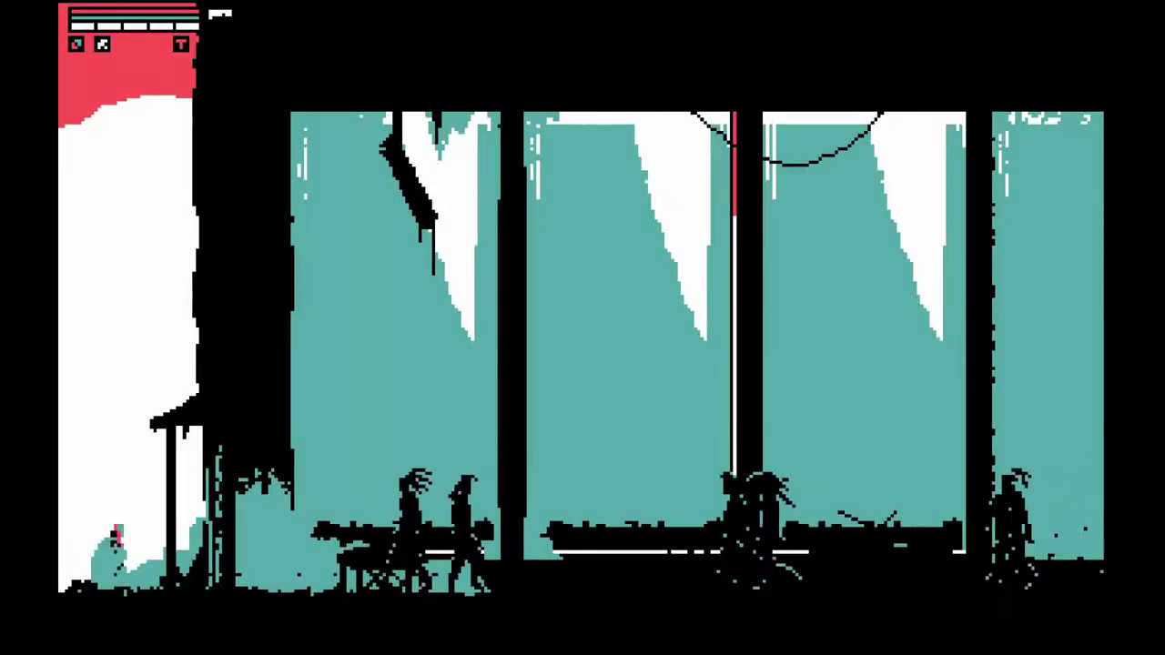
pyautogui.press('Right')
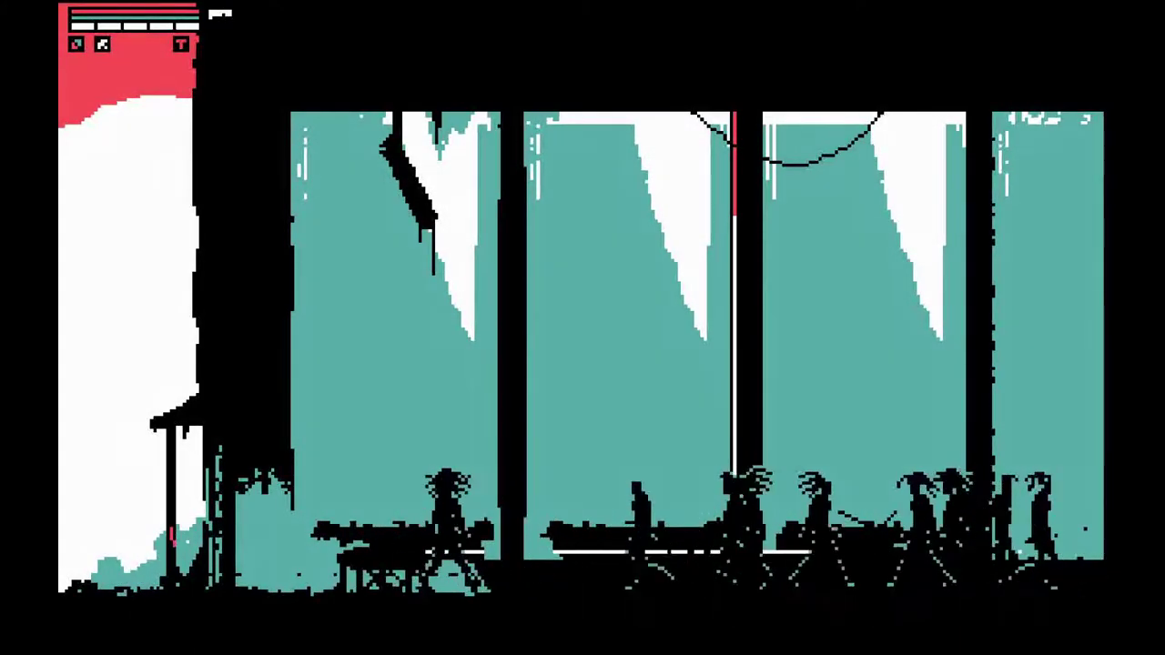
pyautogui.press('x')
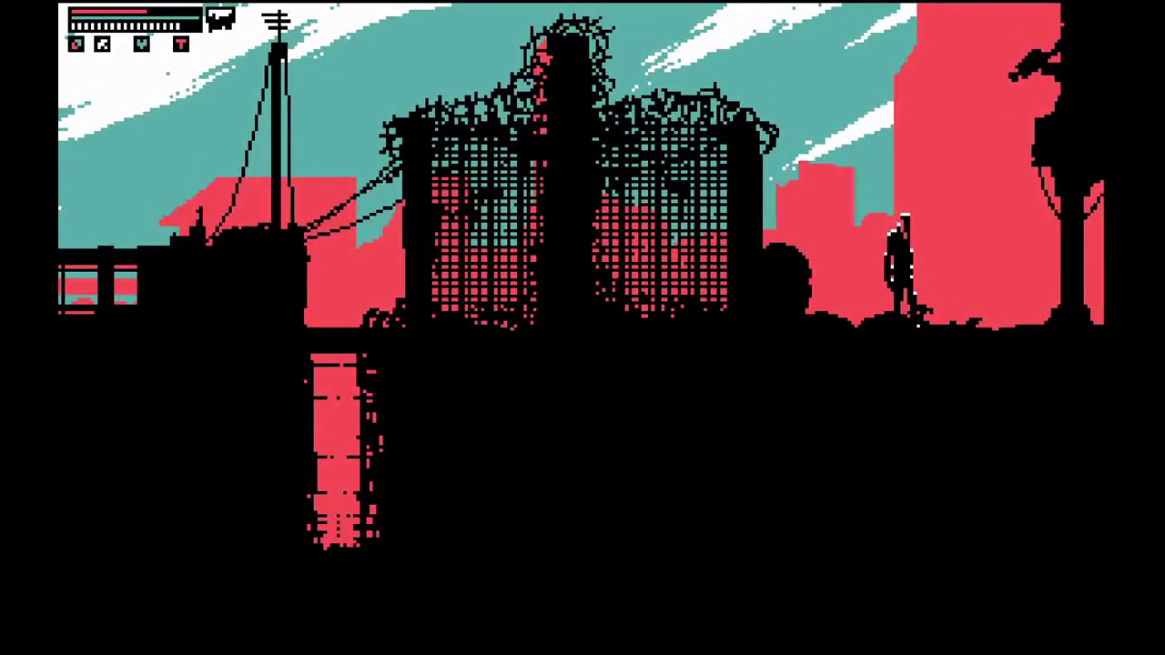
pyautogui.press('Right')
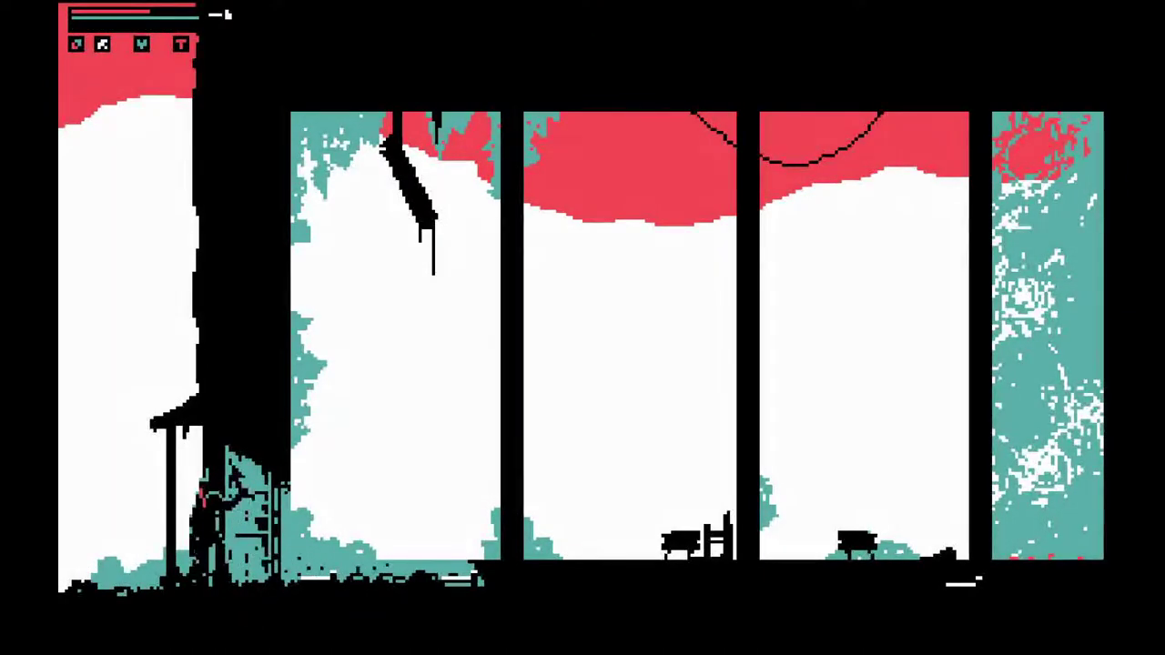
pyautogui.press('Right')
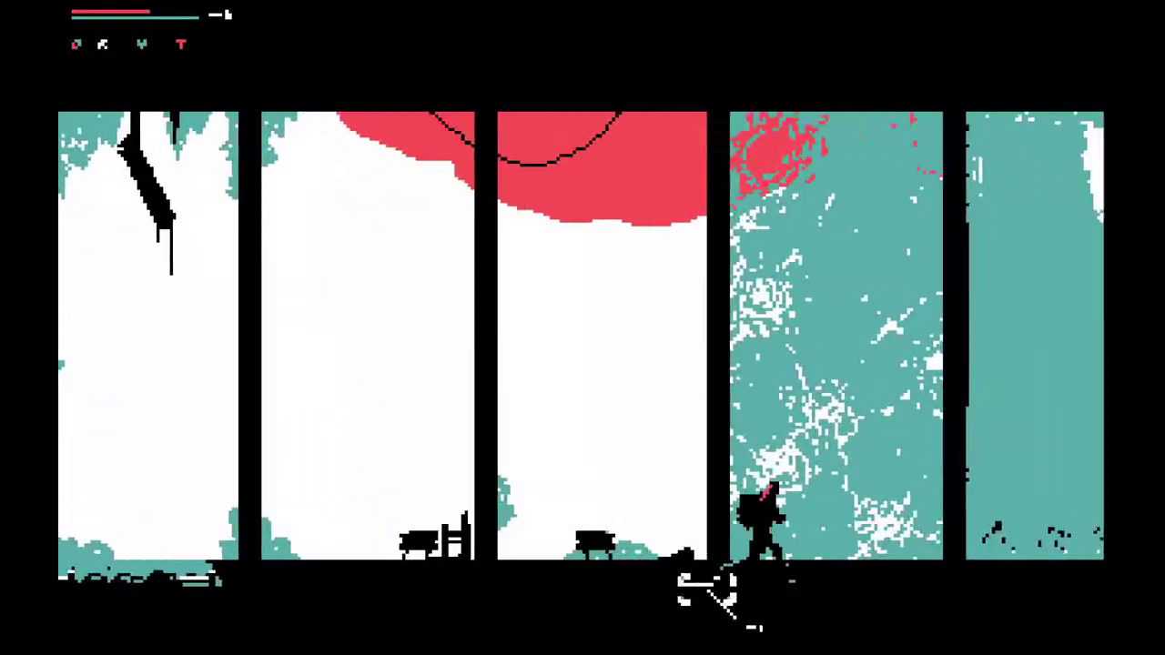
pyautogui.press('Right')
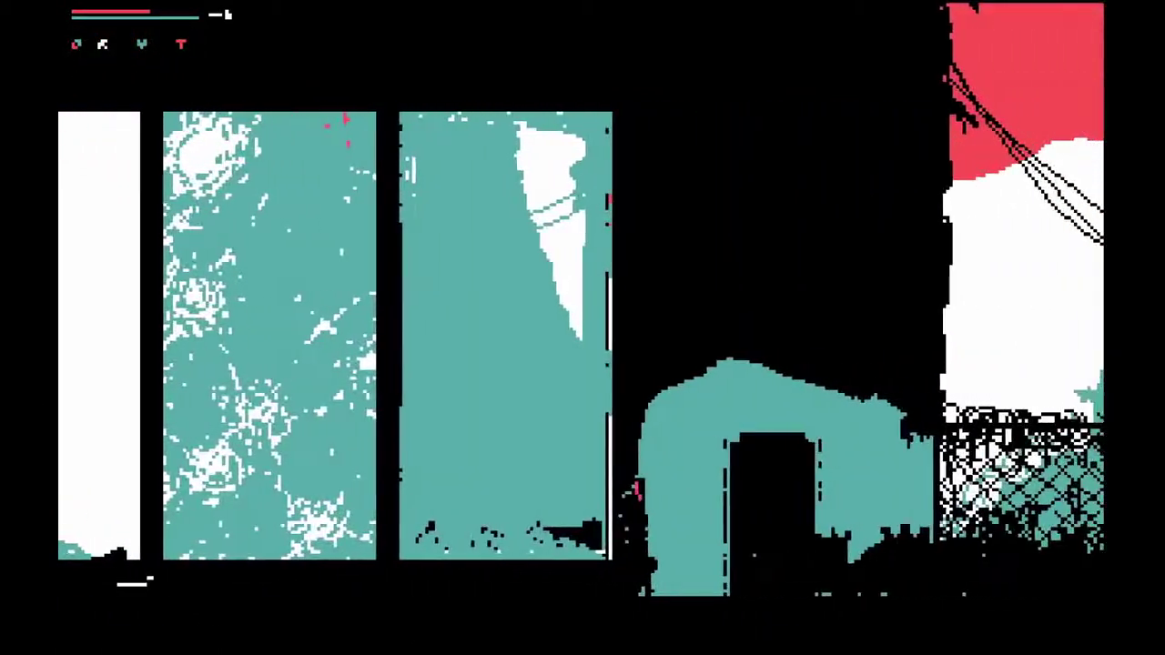
pyautogui.press('Right')
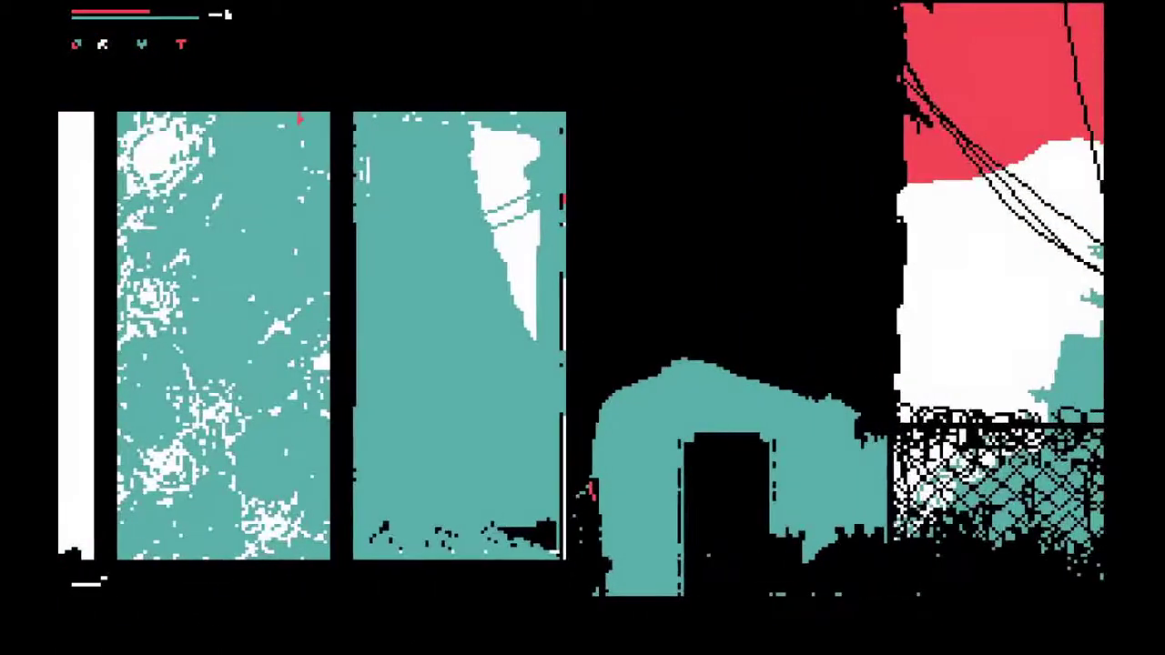
pyautogui.press('Right')
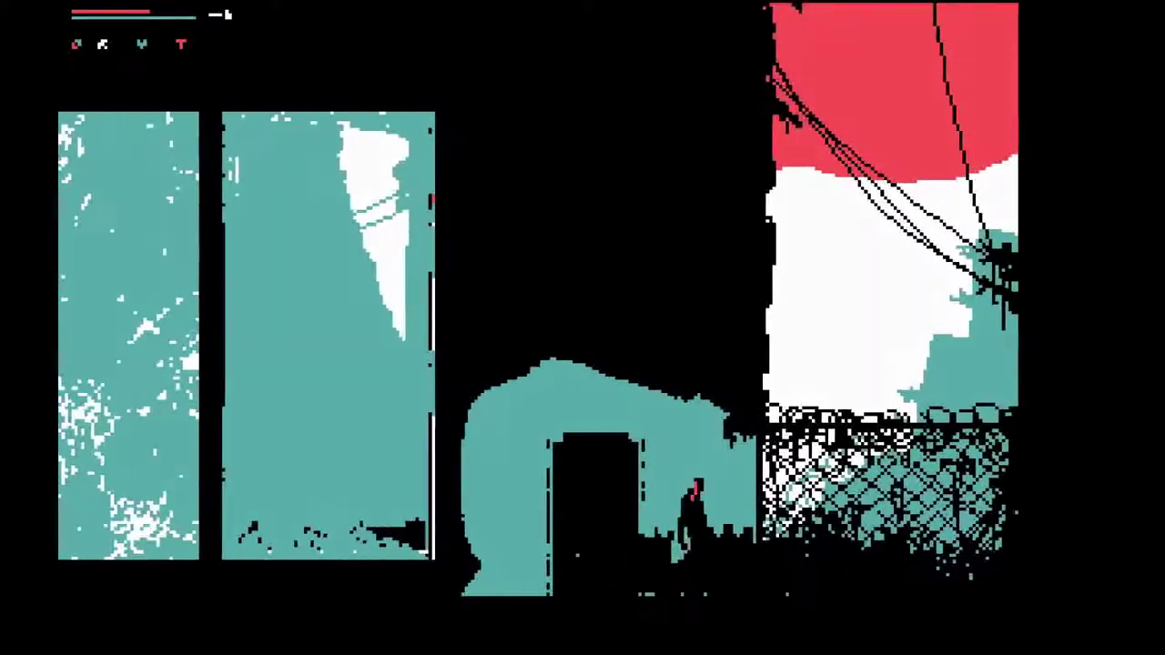
pyautogui.press('Left')
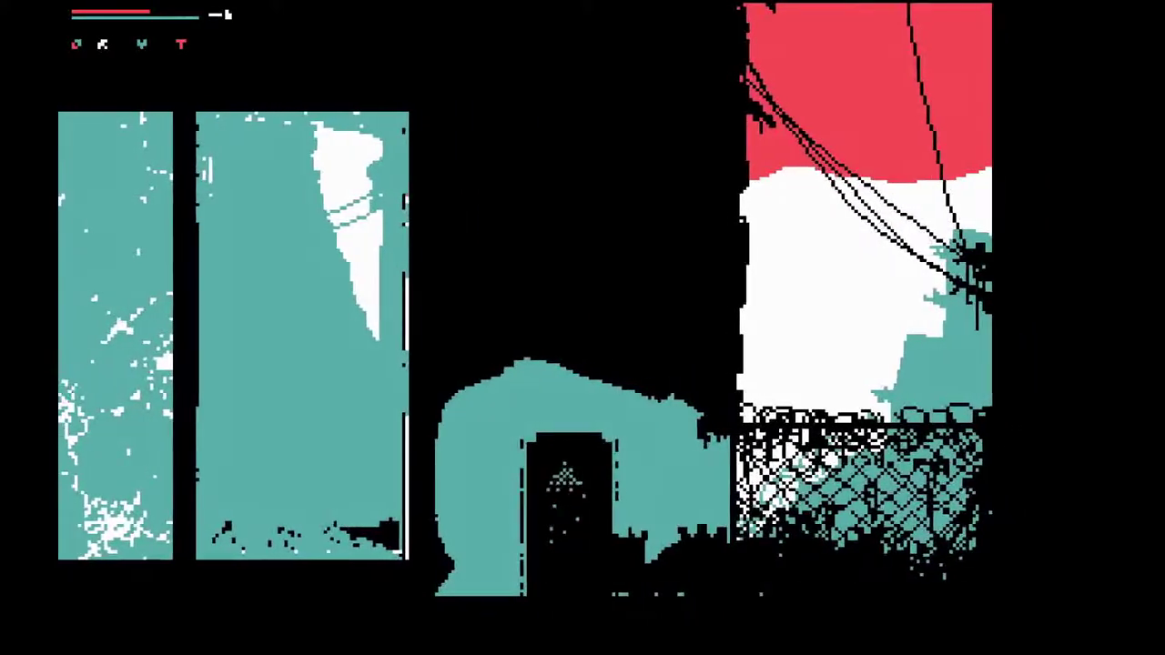
pyautogui.press('Up')
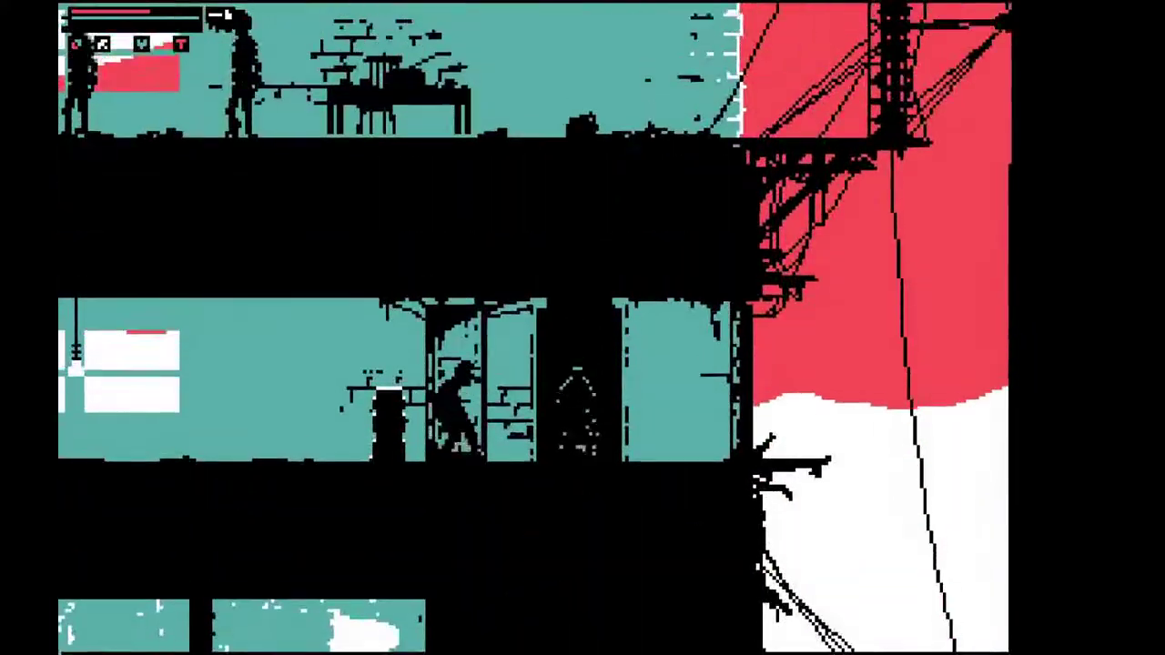
pyautogui.press('Right')
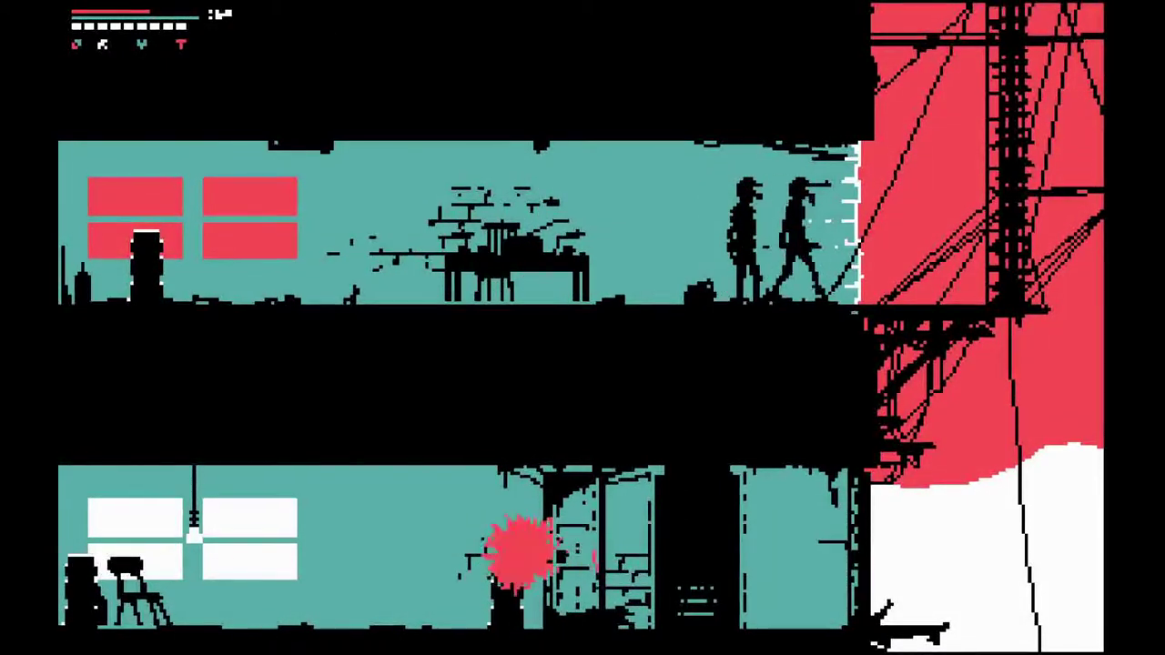
pyautogui.press('shift')
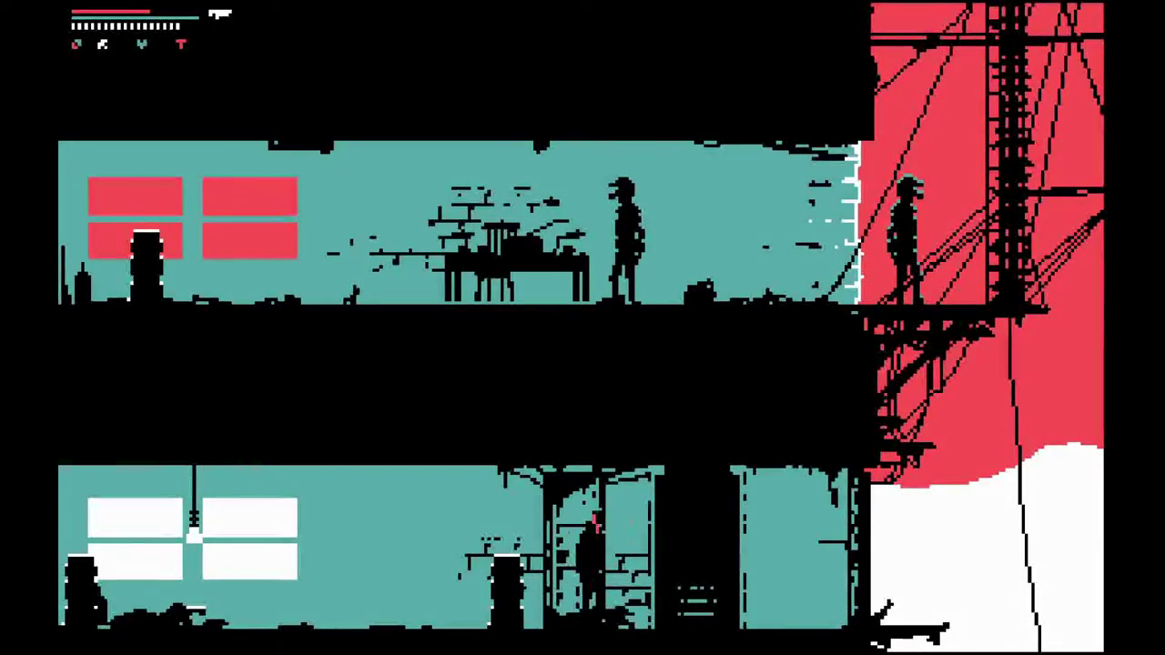
pyautogui.press('d')
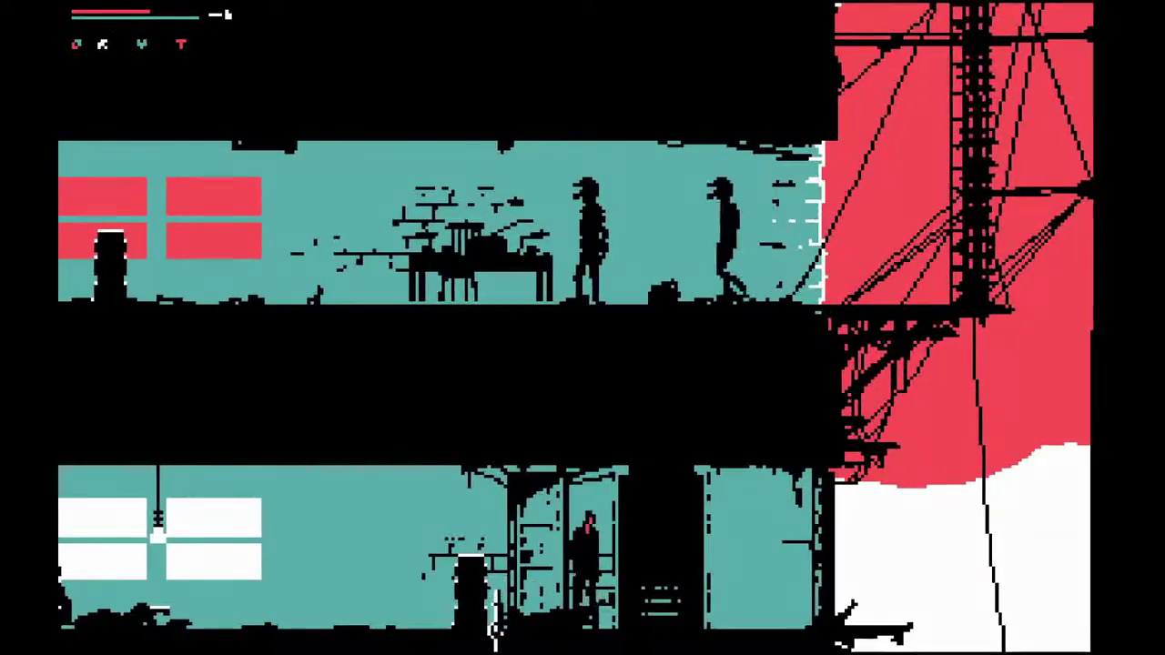
pyautogui.press('a')
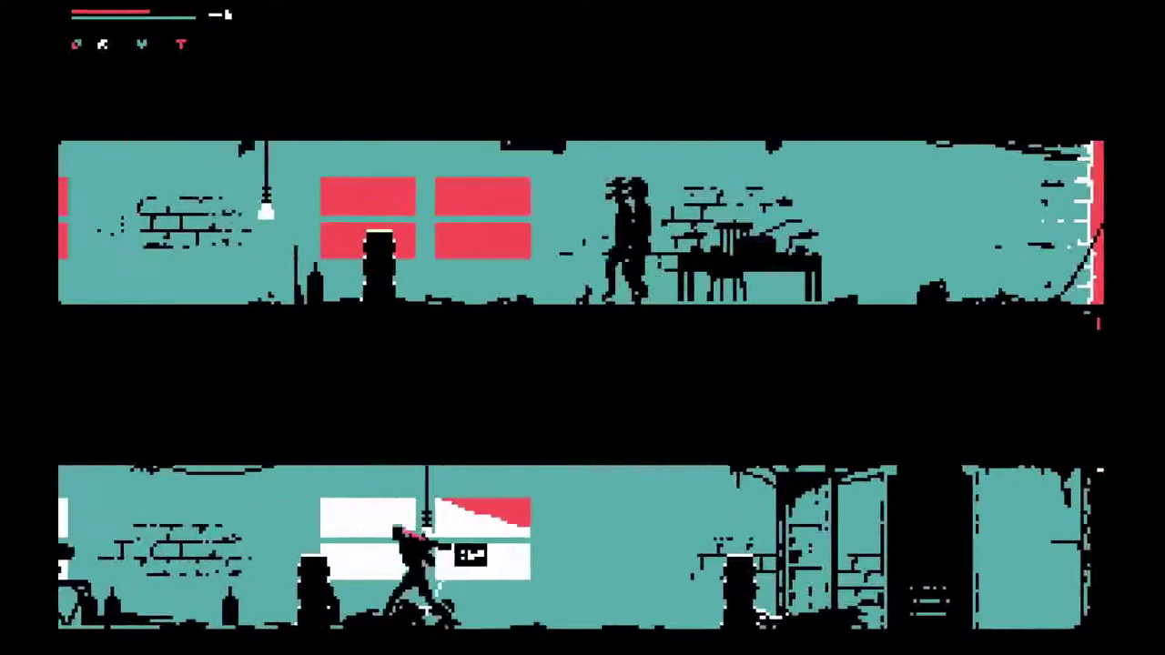
pyautogui.press('d')
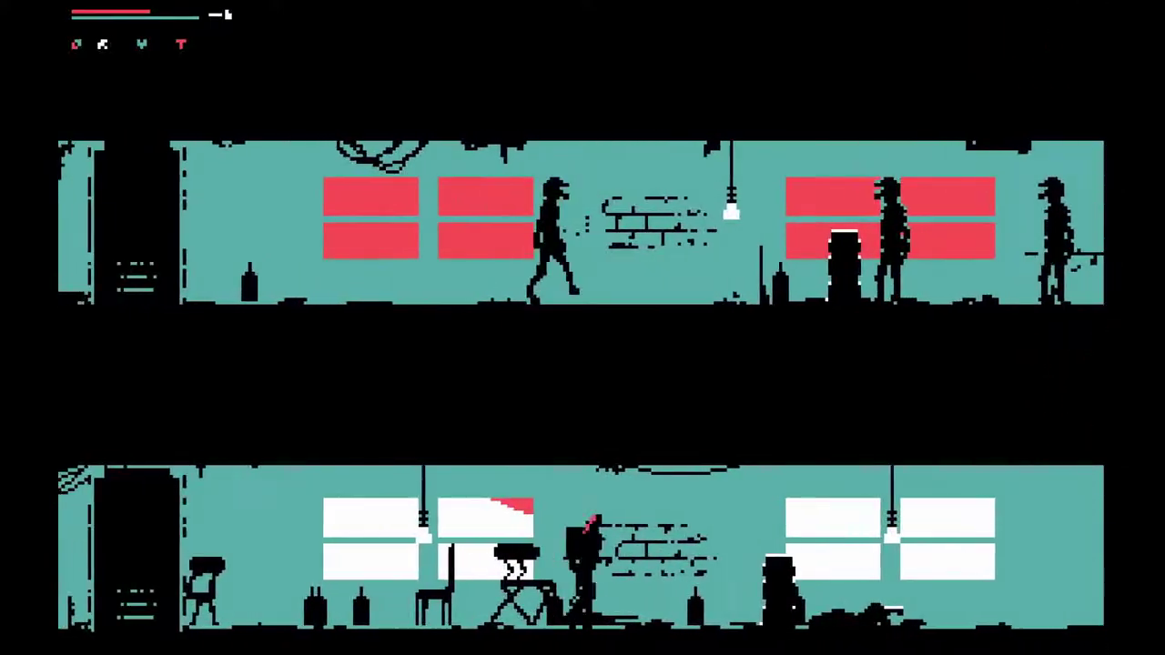
pyautogui.press('d')
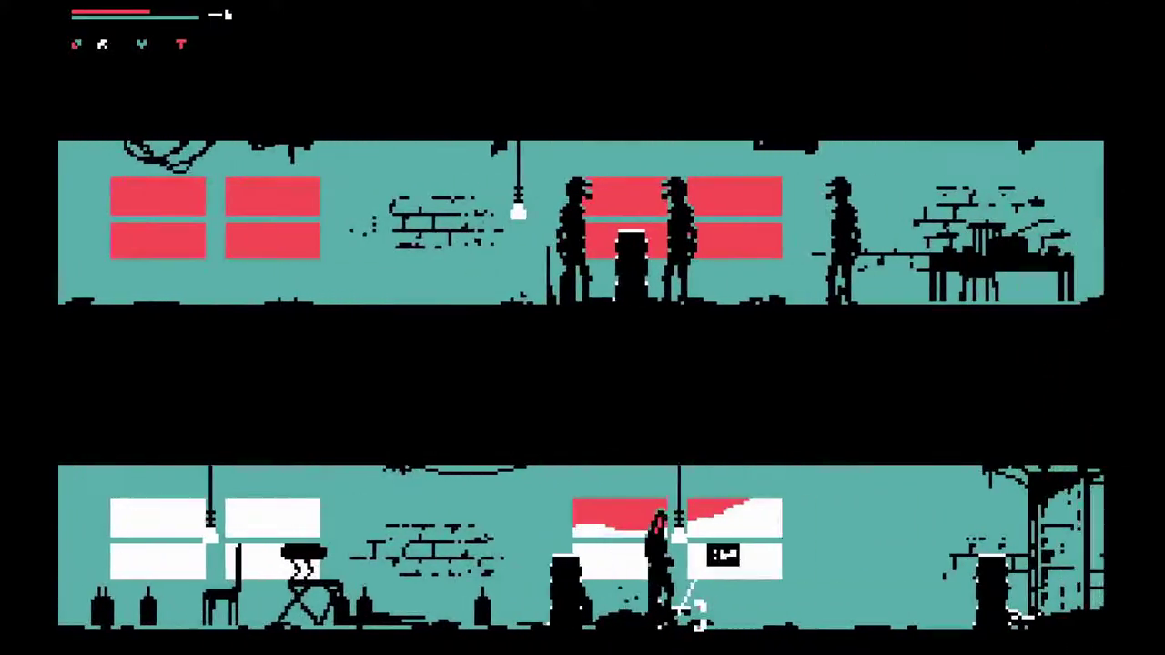
pyautogui.press('2')
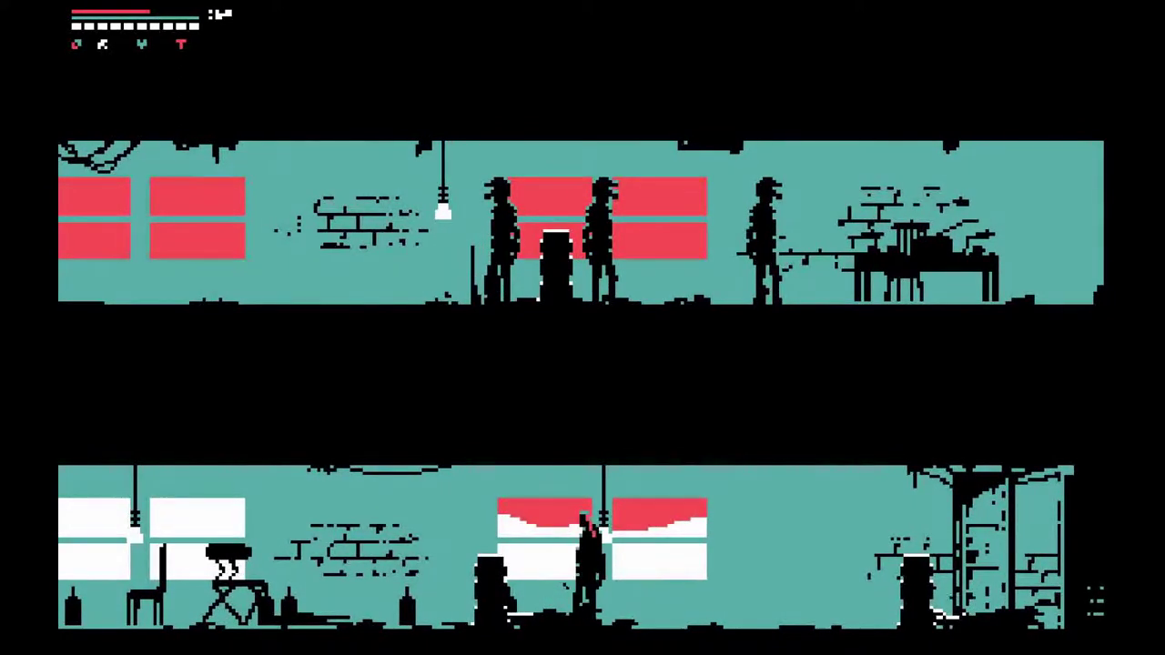
pyautogui.press('a')
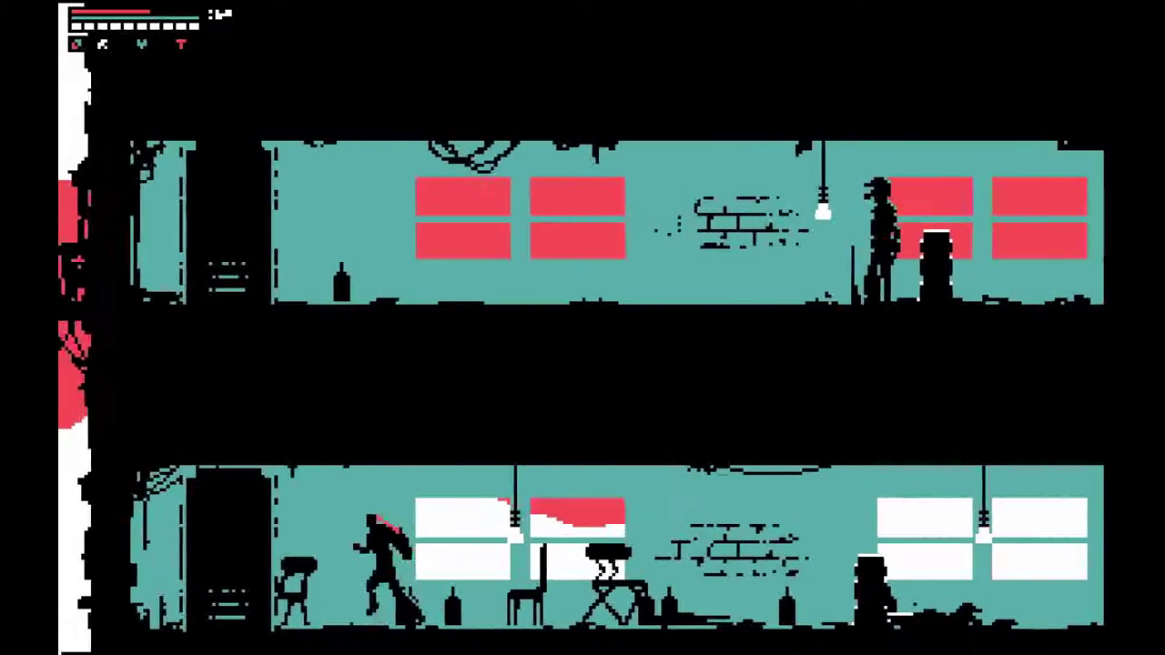
pyautogui.press('a')
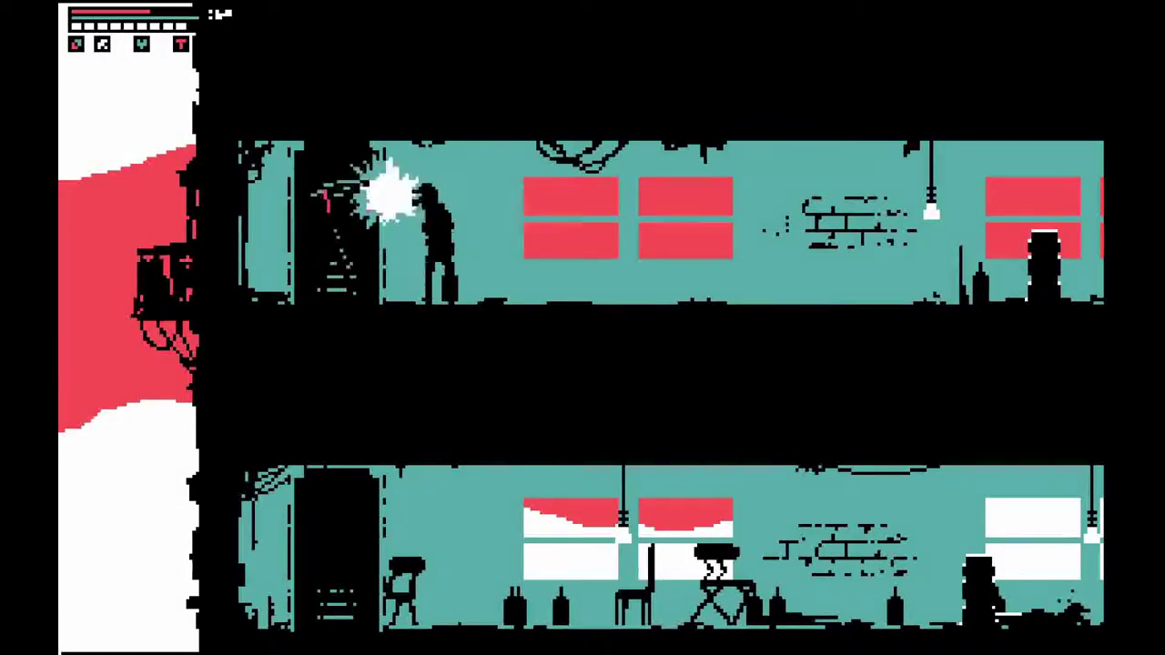
pyautogui.press('d')
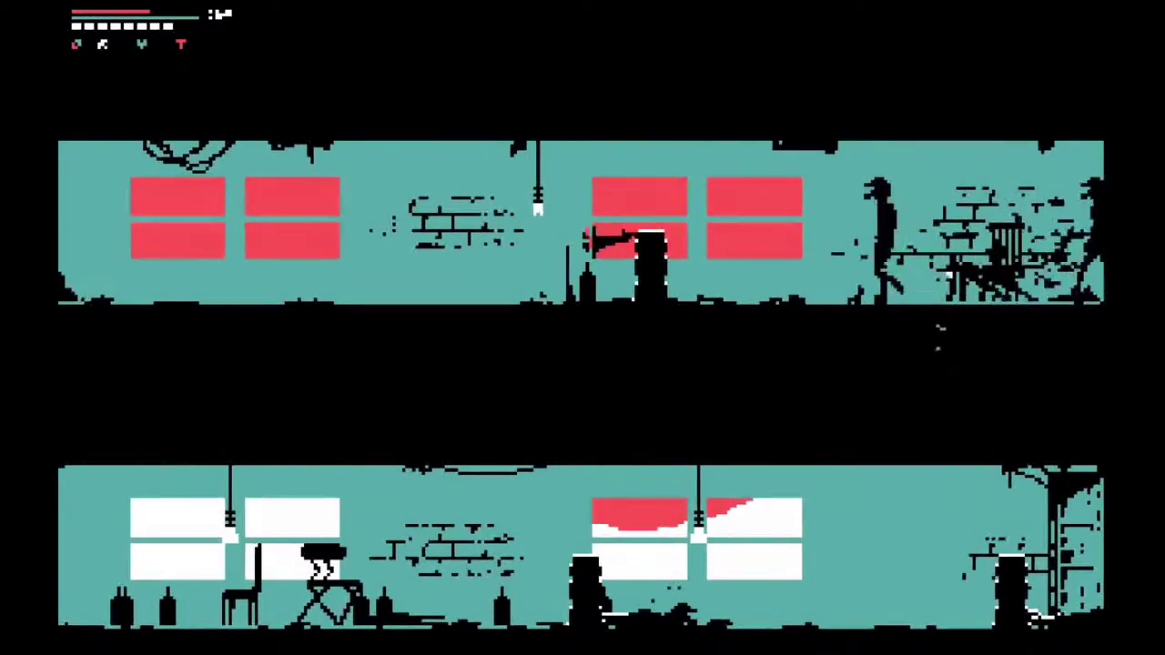
pyautogui.press('space')
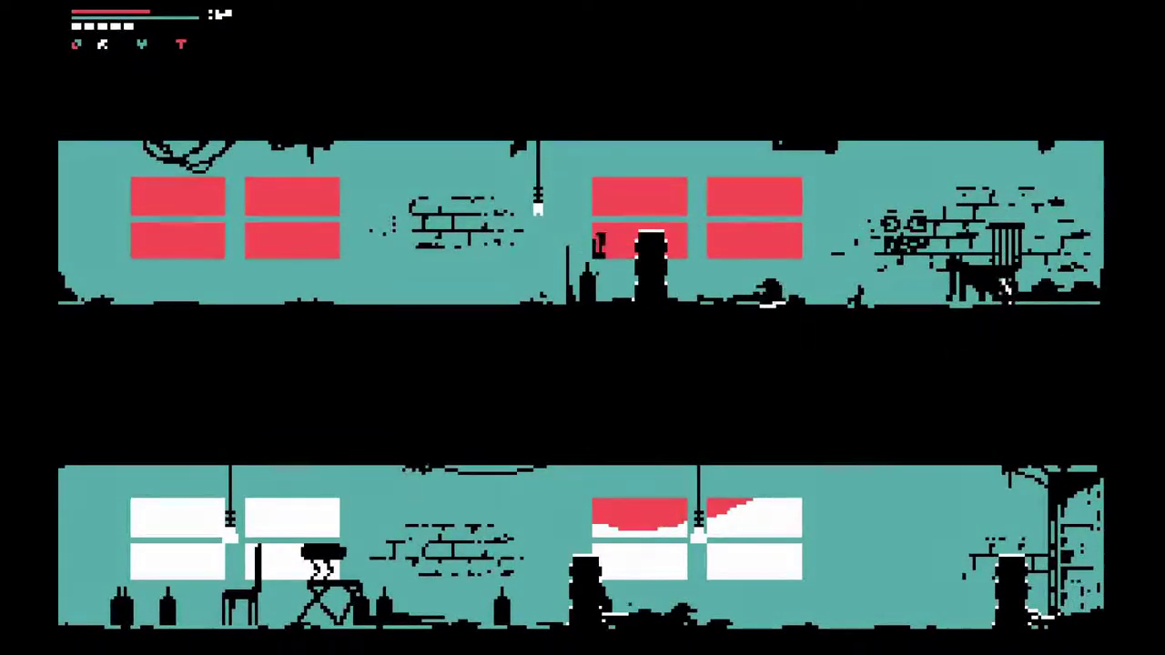
pyautogui.press('d')
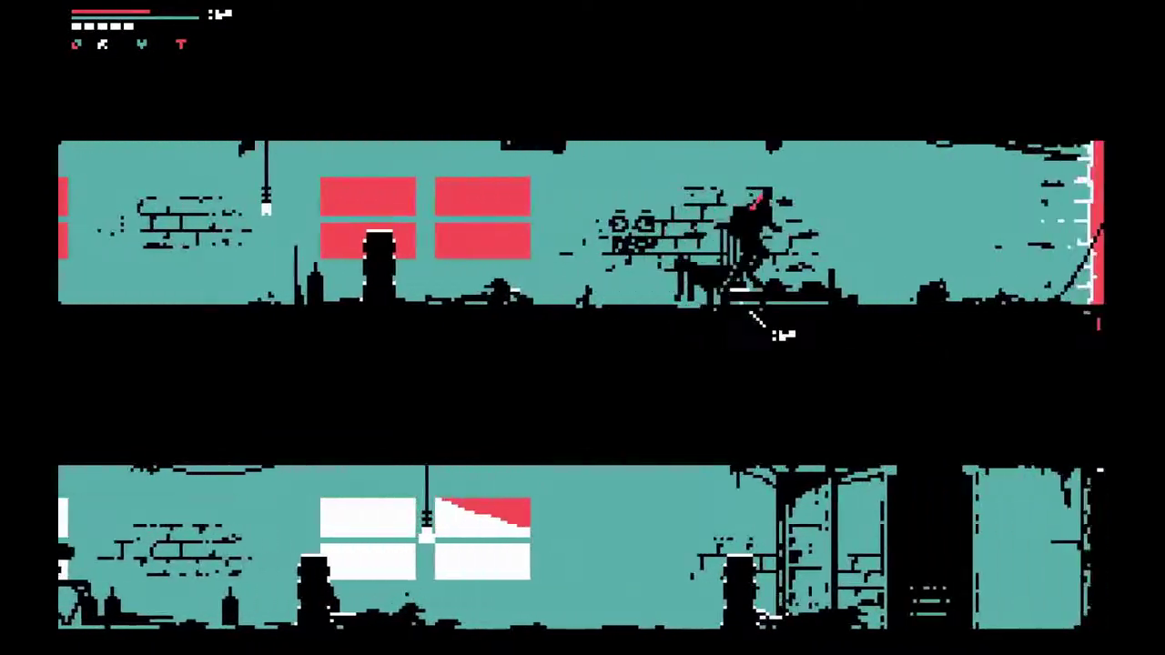
pyautogui.press('a')
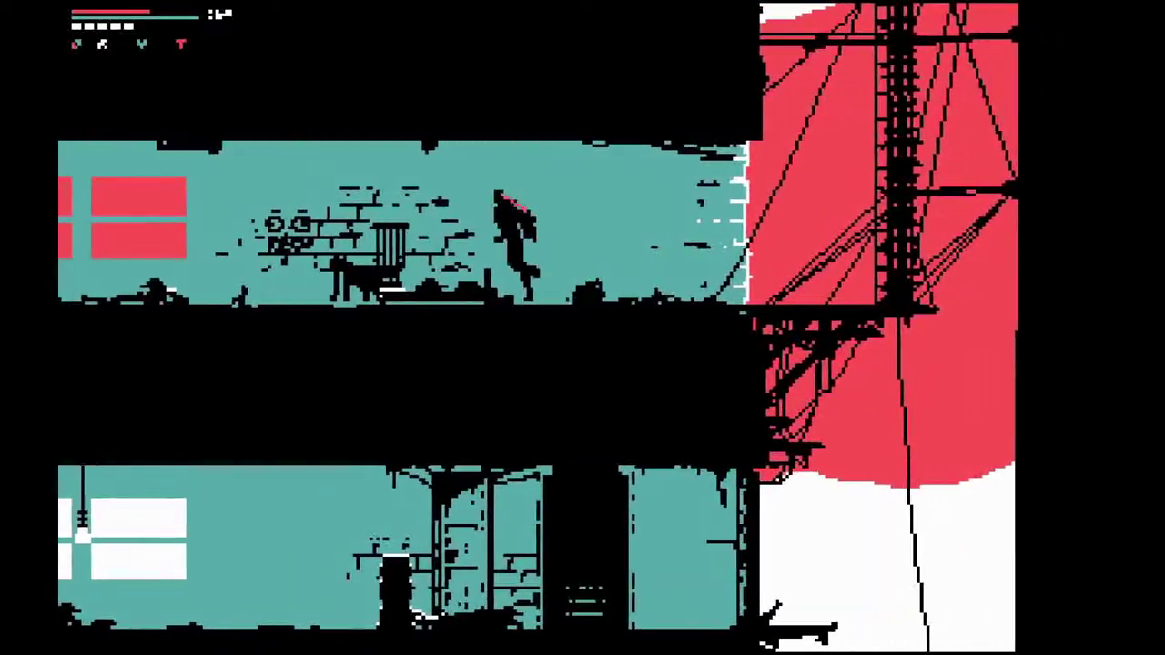
pyautogui.press('a')
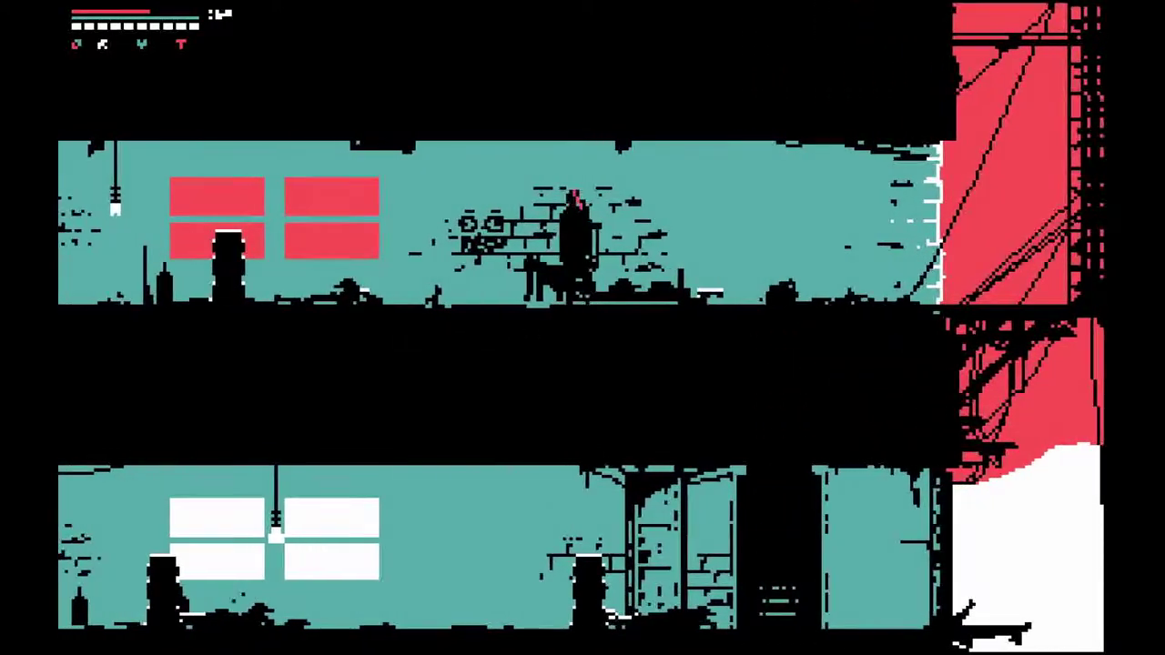
pyautogui.press('d')
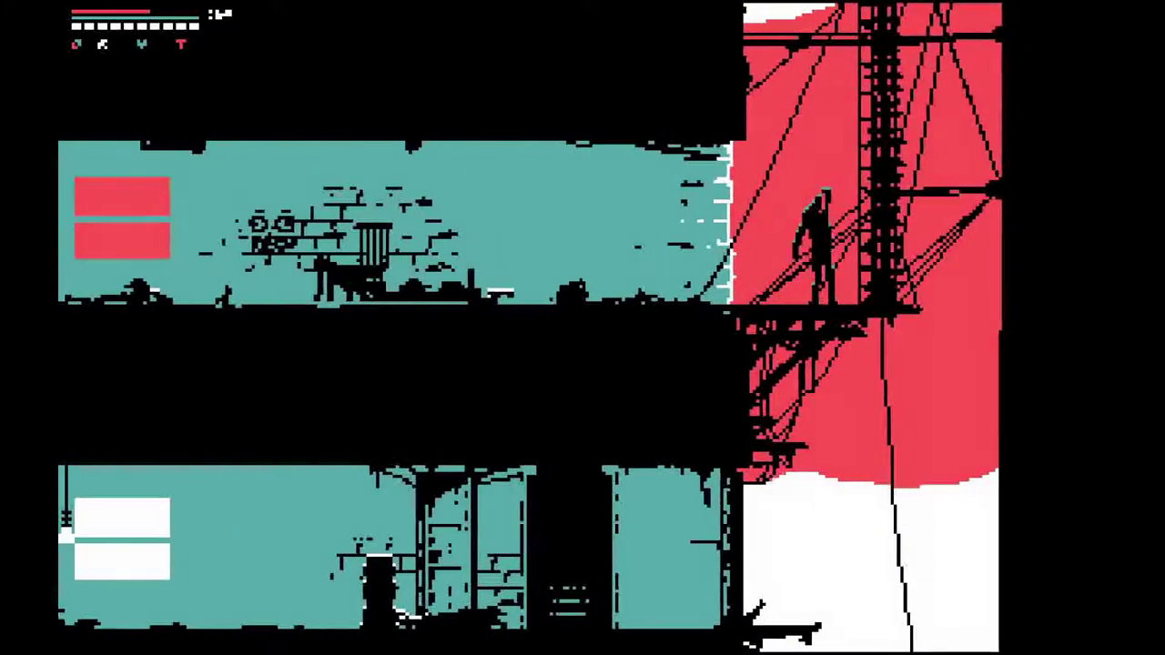
pyautogui.press('d')
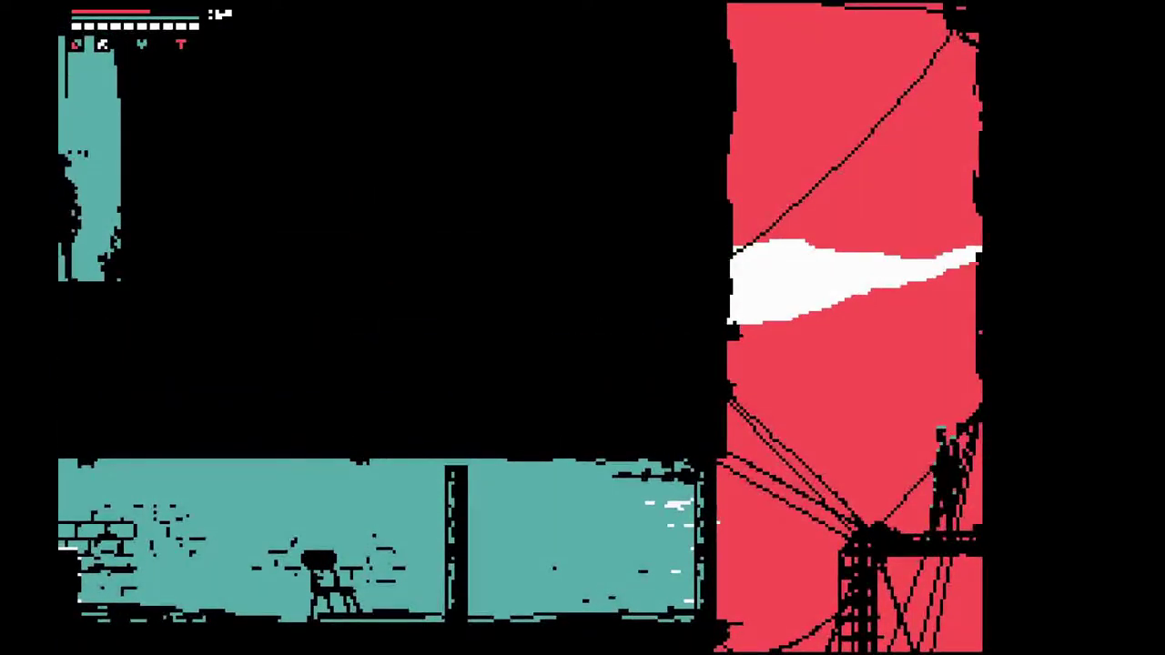
pyautogui.press('a')
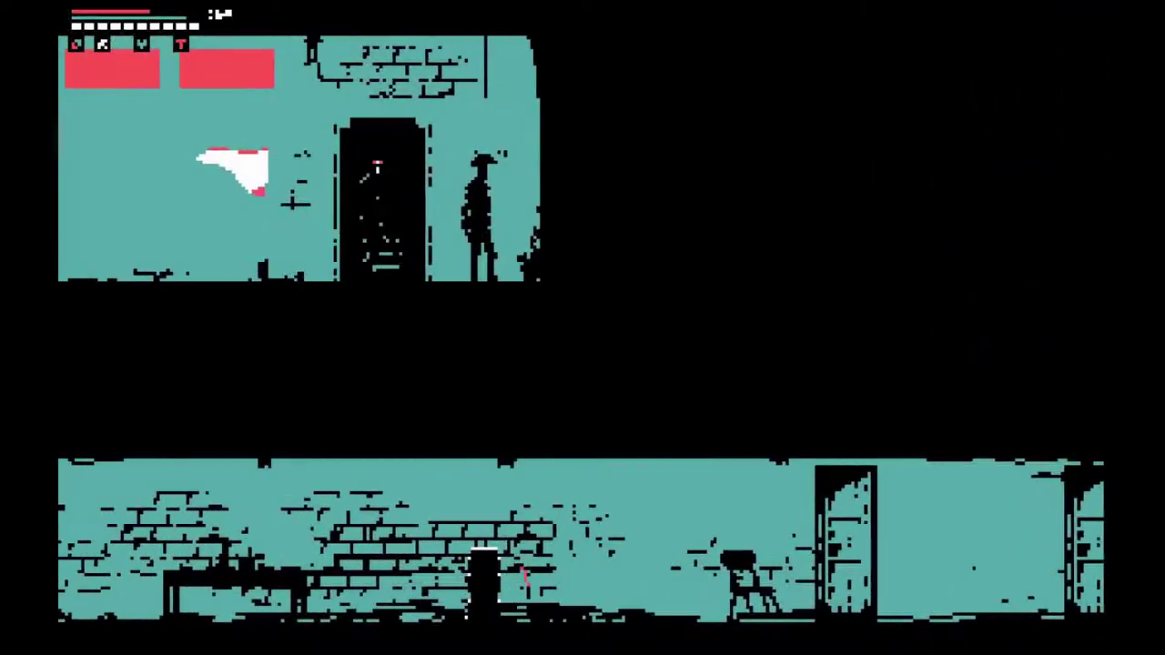
pyautogui.press('d')
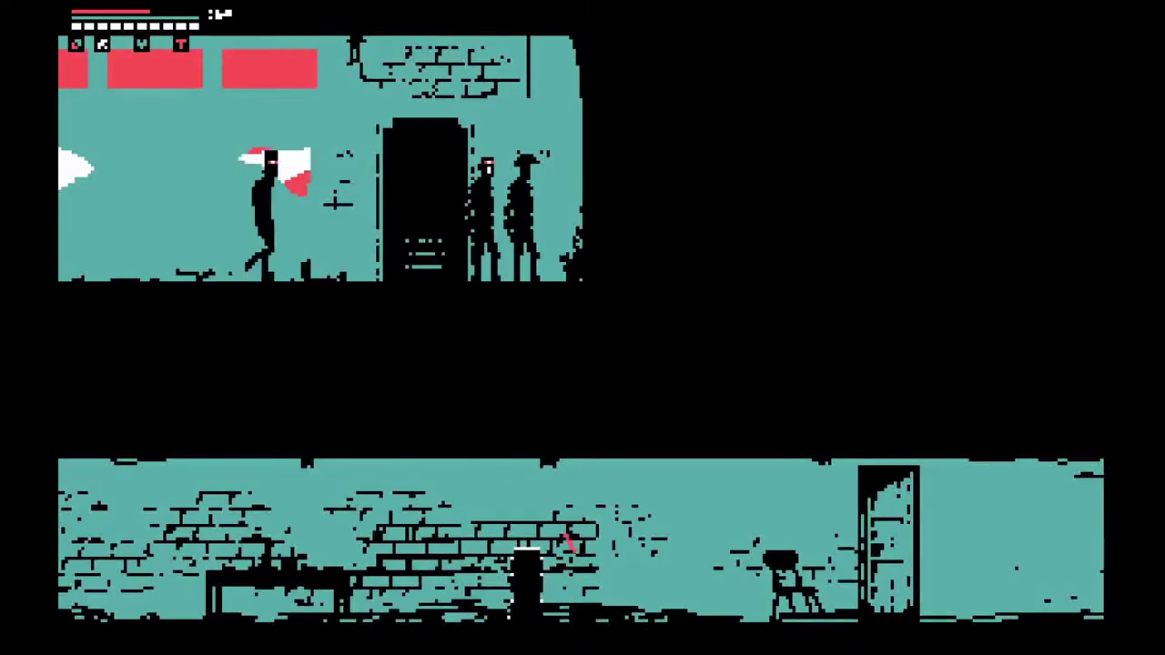
pyautogui.press('a')
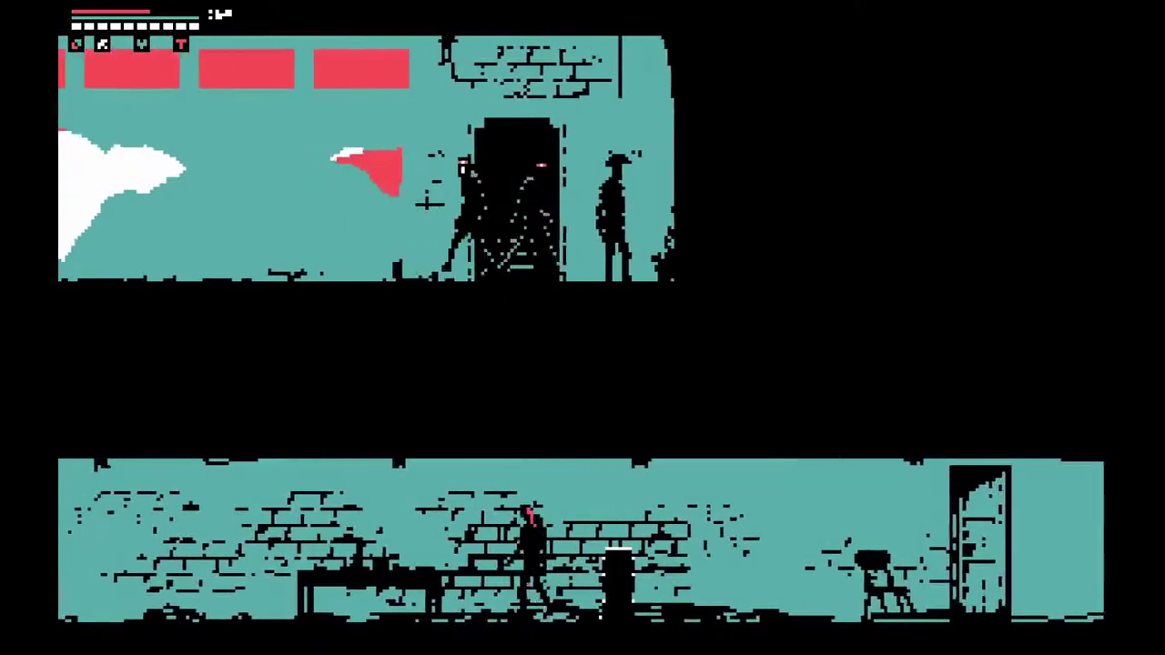
pyautogui.press('a')
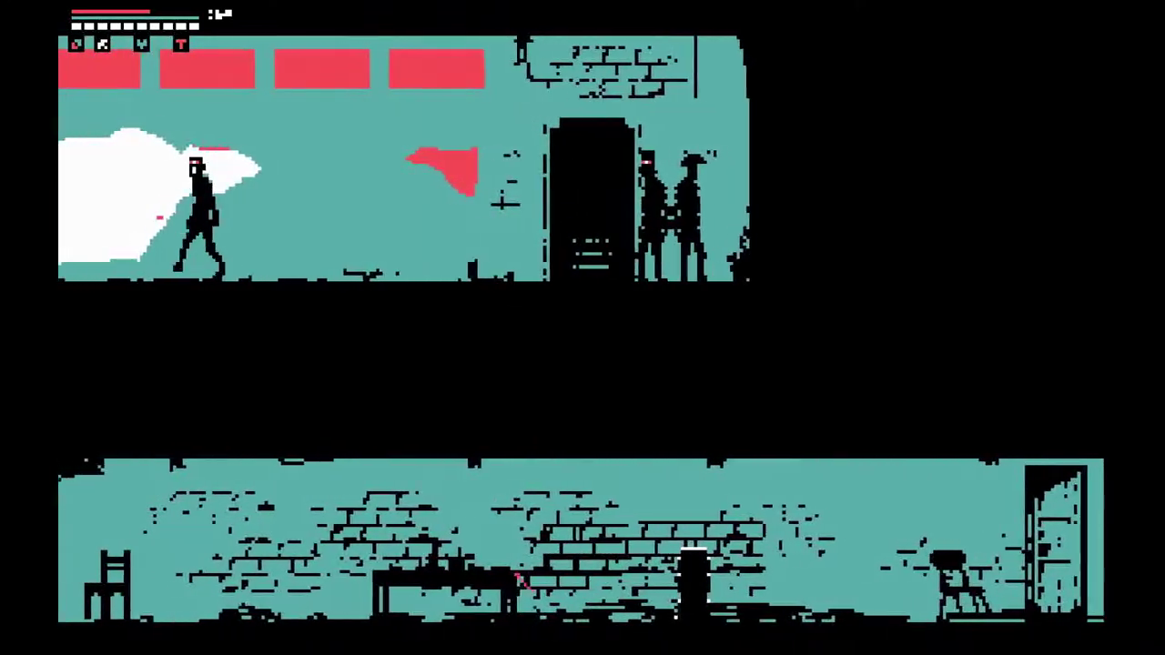
pyautogui.press('a')
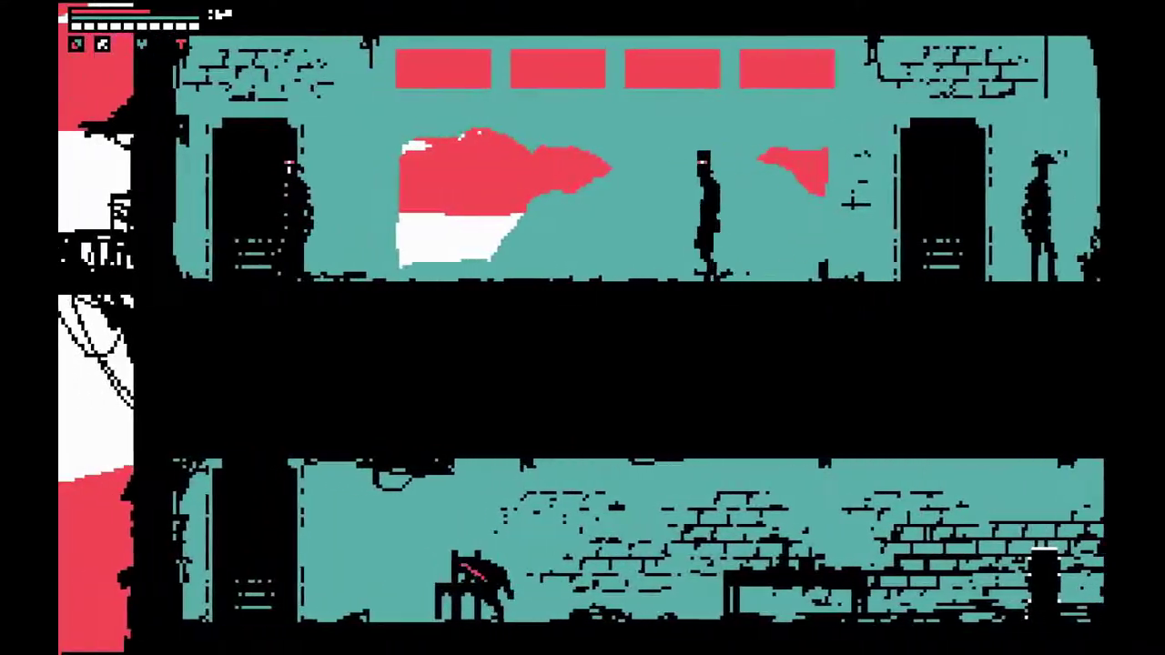
pyautogui.press('a')
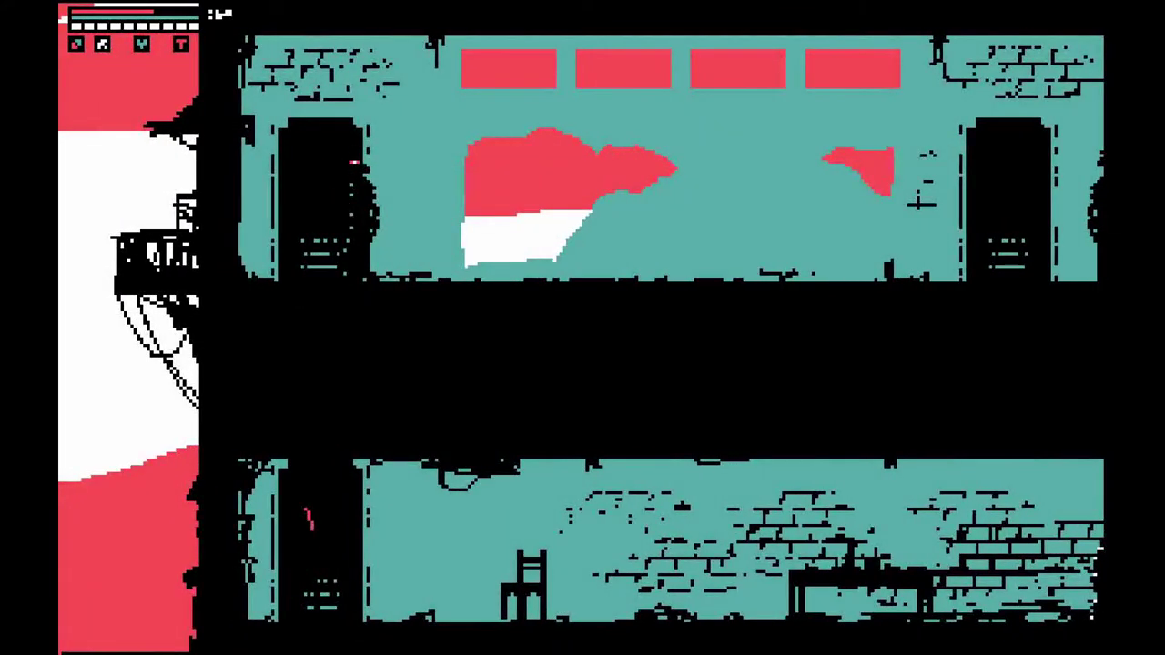
pyautogui.press('d')
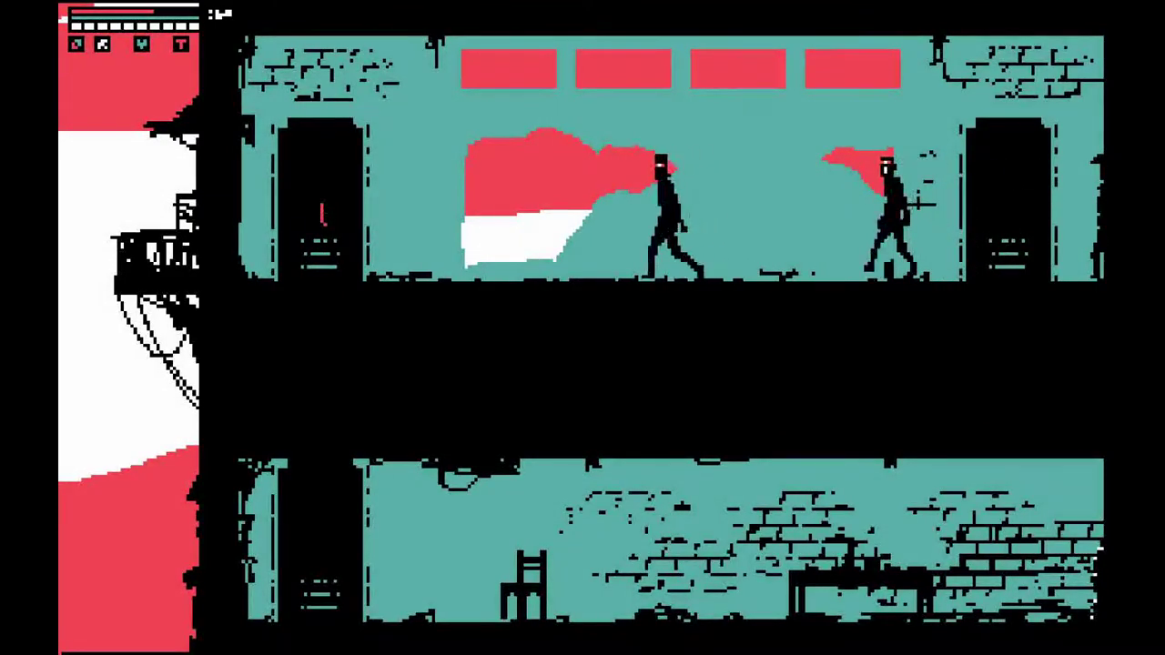
pyautogui.press('space')
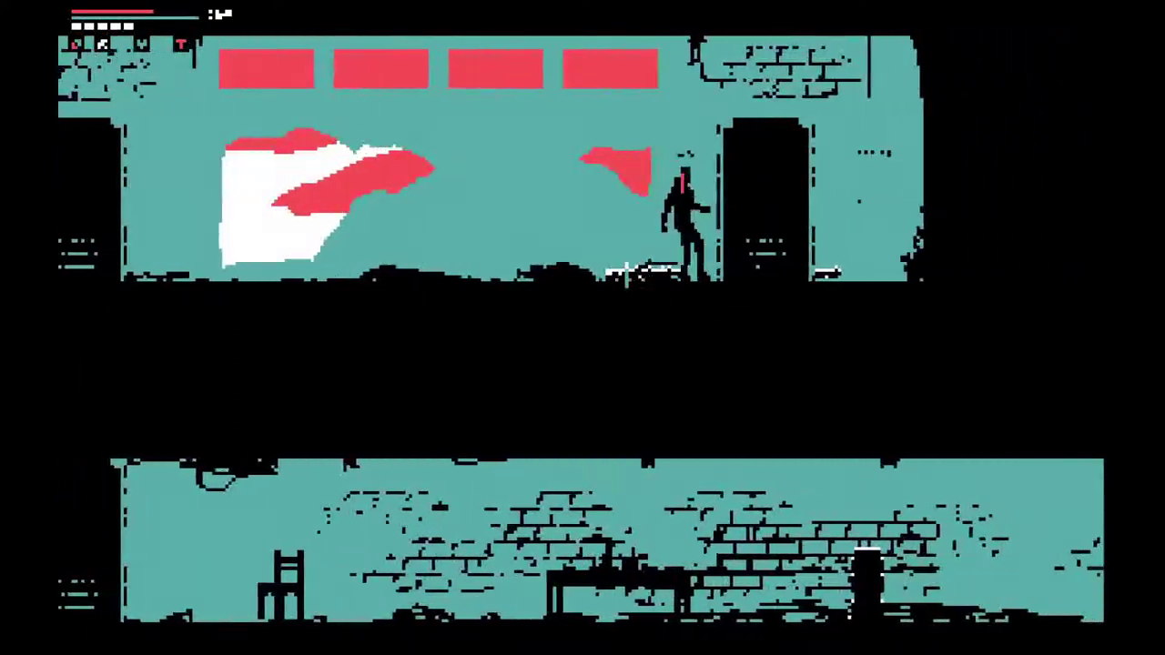
pyautogui.press('d')
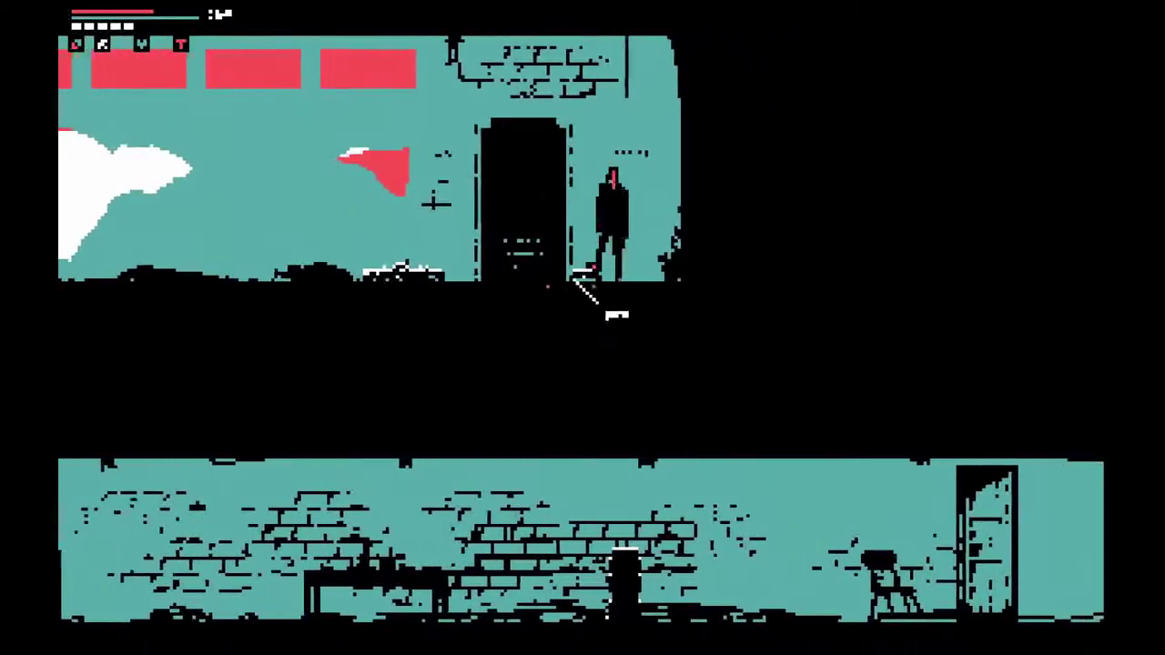
pyautogui.press('r')
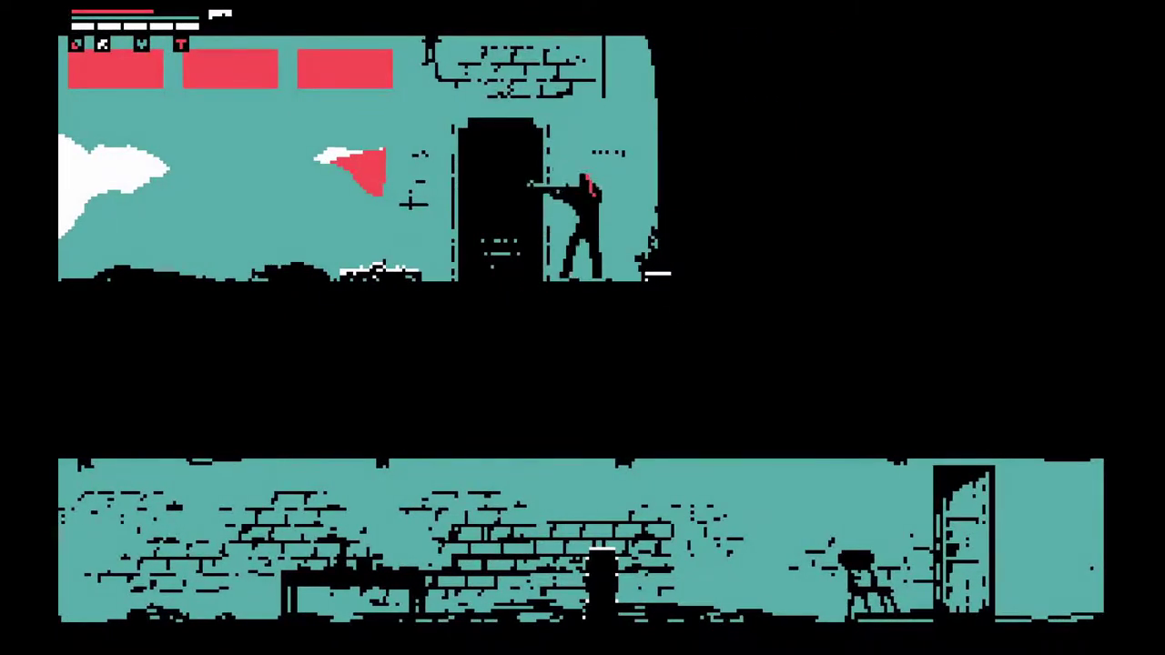
pyautogui.press('a')
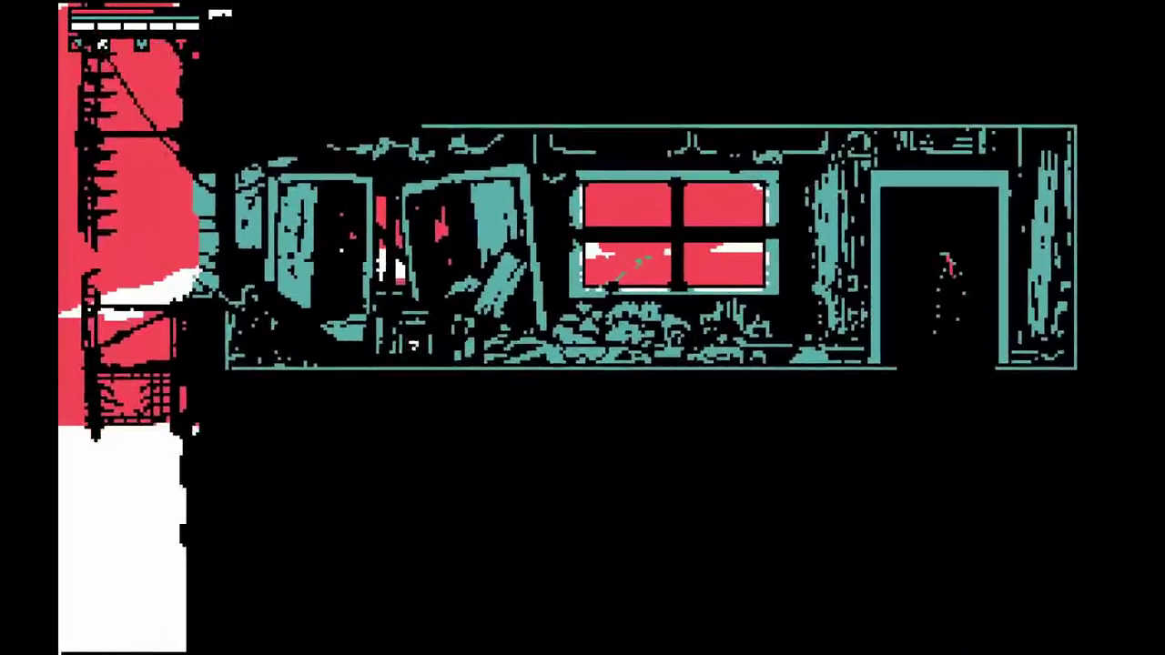
pyautogui.press('a')
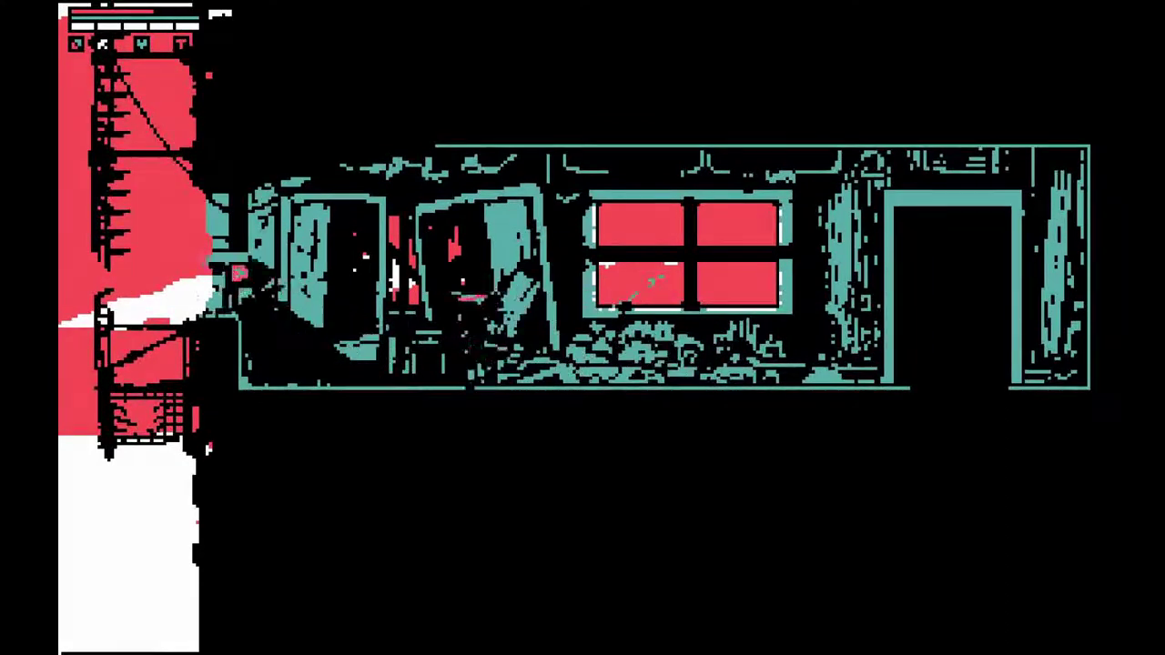
pyautogui.press('a')
pyautogui.press('w')
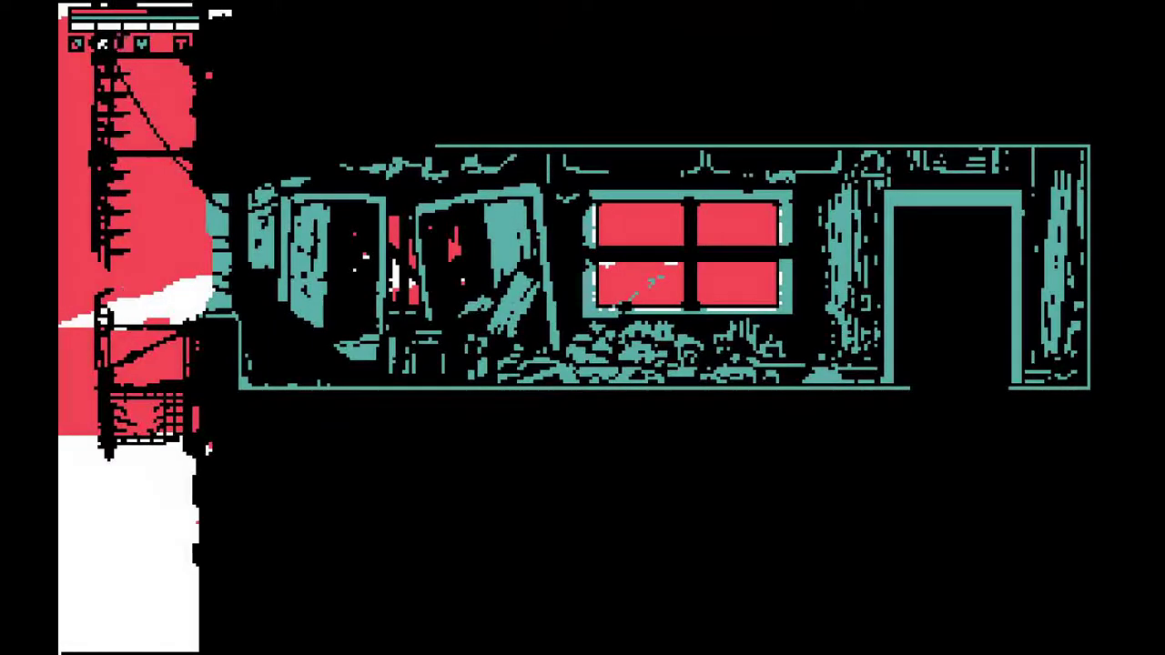
pyautogui.press('w')
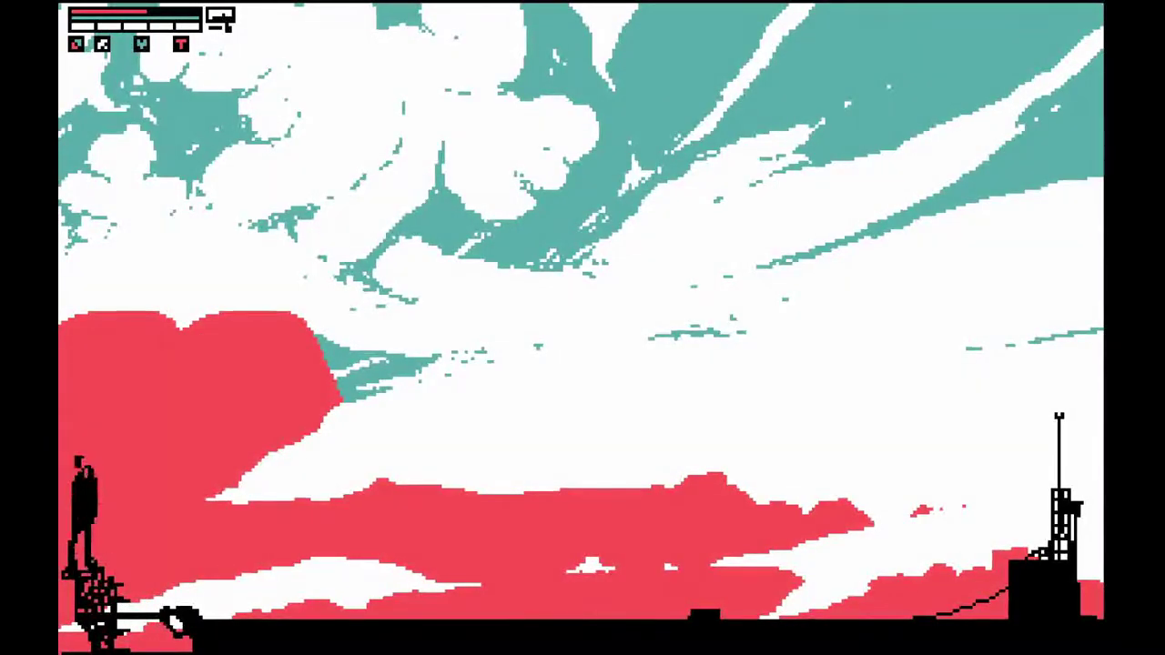
pyautogui.press('d')
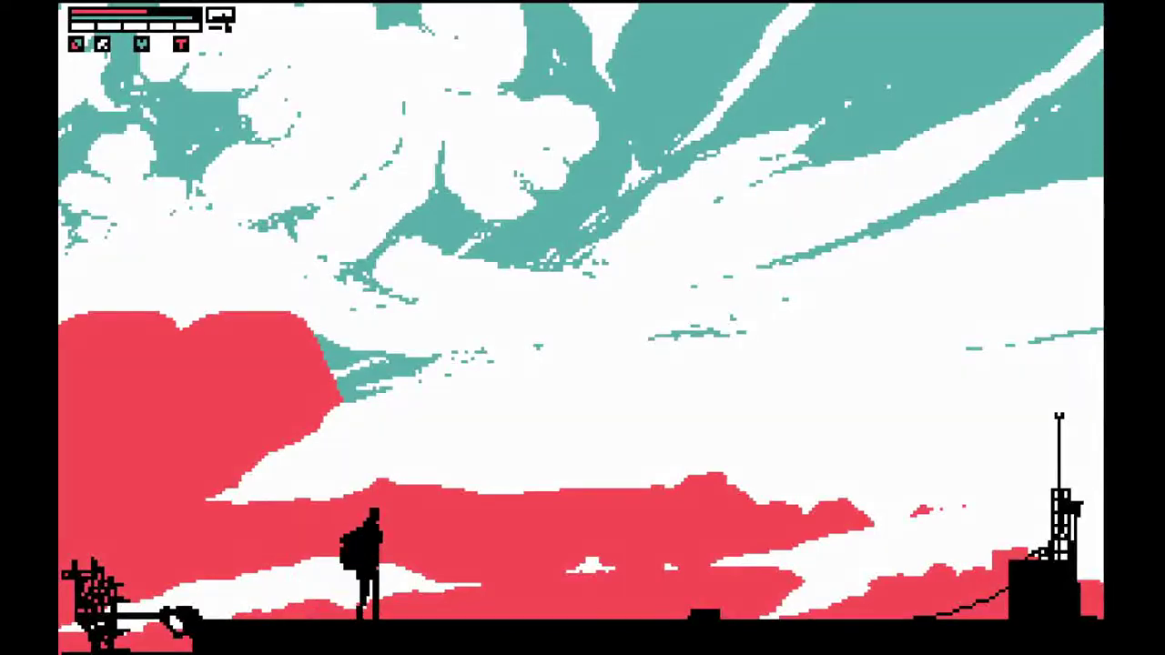
pyautogui.press('d')
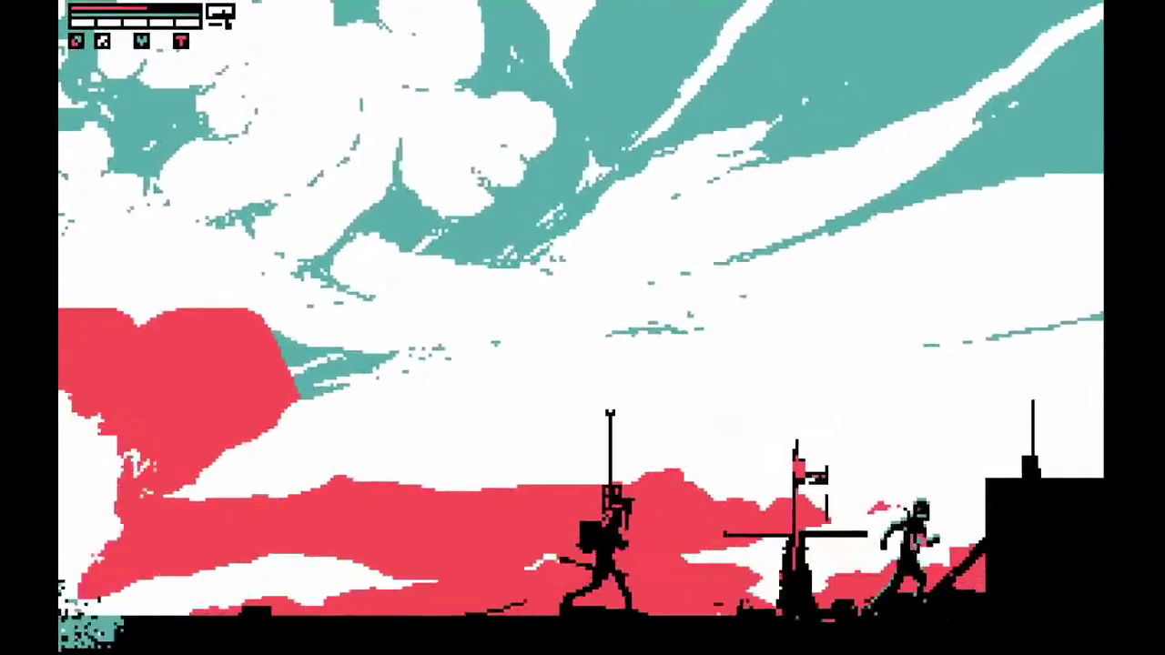
pyautogui.press('d')
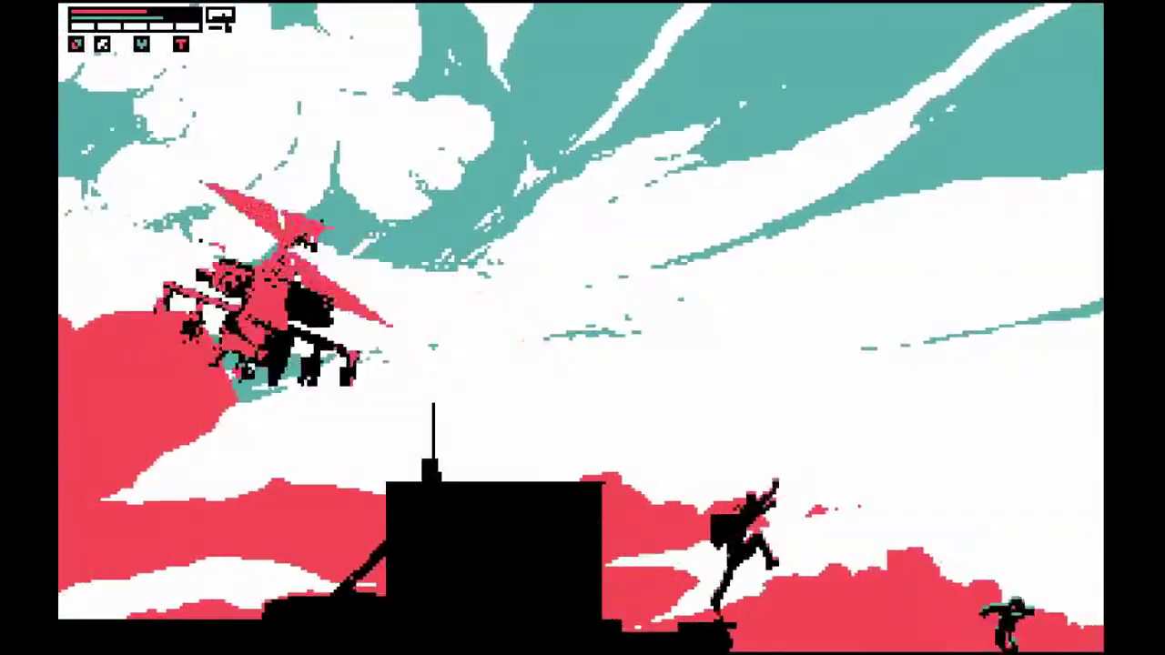
pyautogui.press('d')
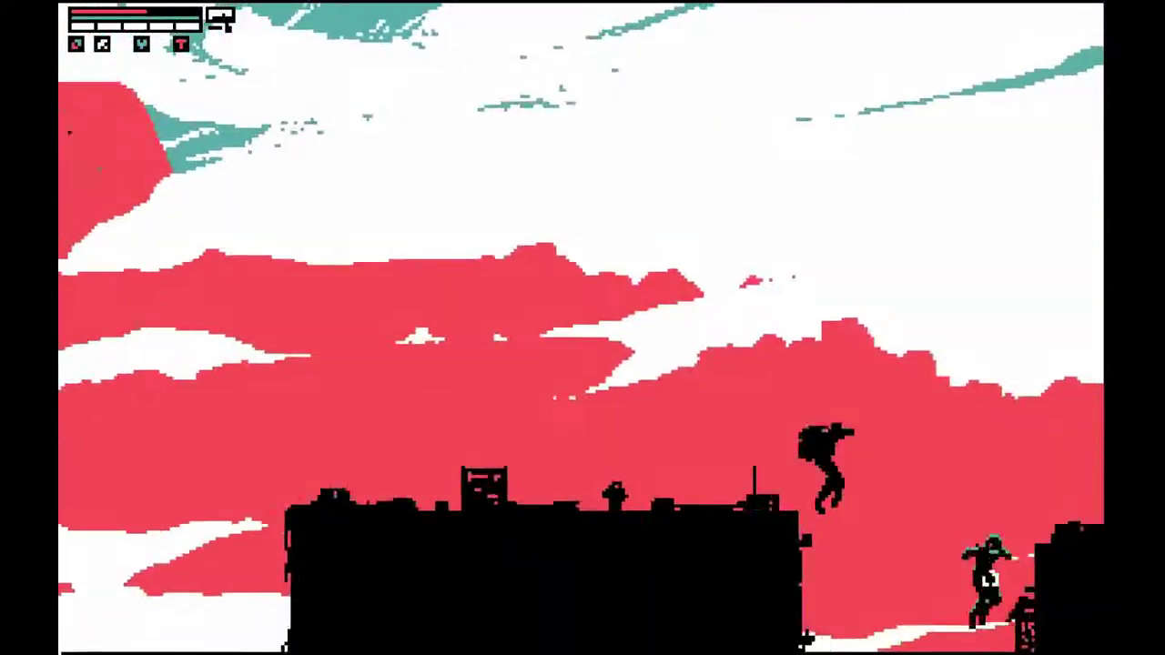
pyautogui.press('w')
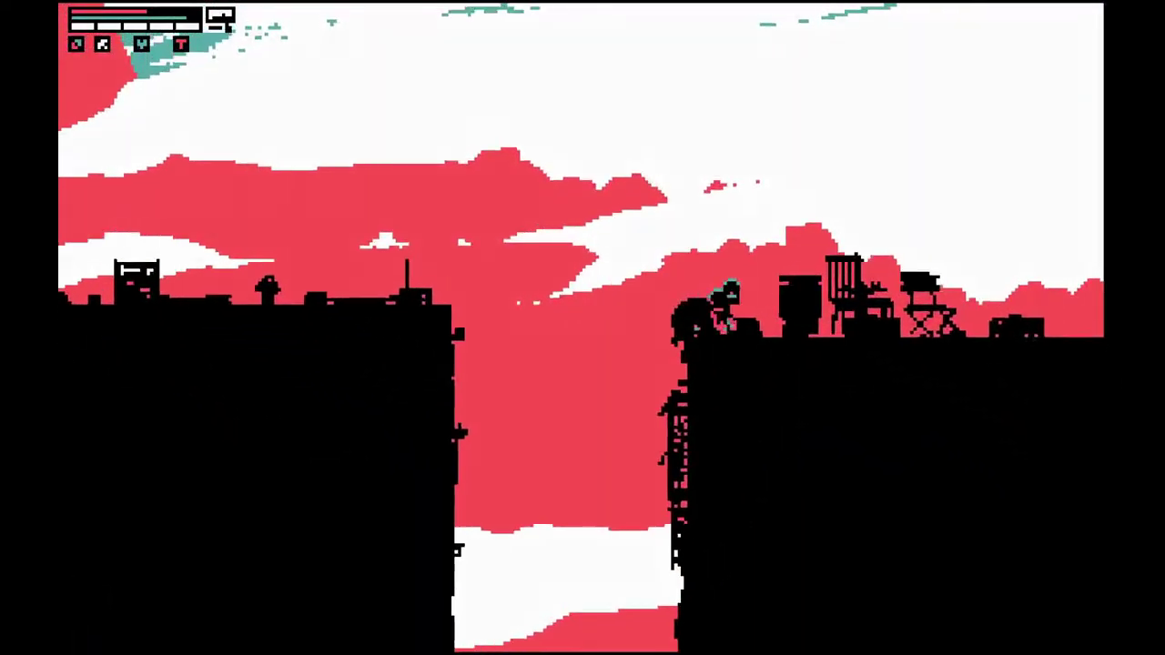
pyautogui.press('d')
pyautogui.press('d')
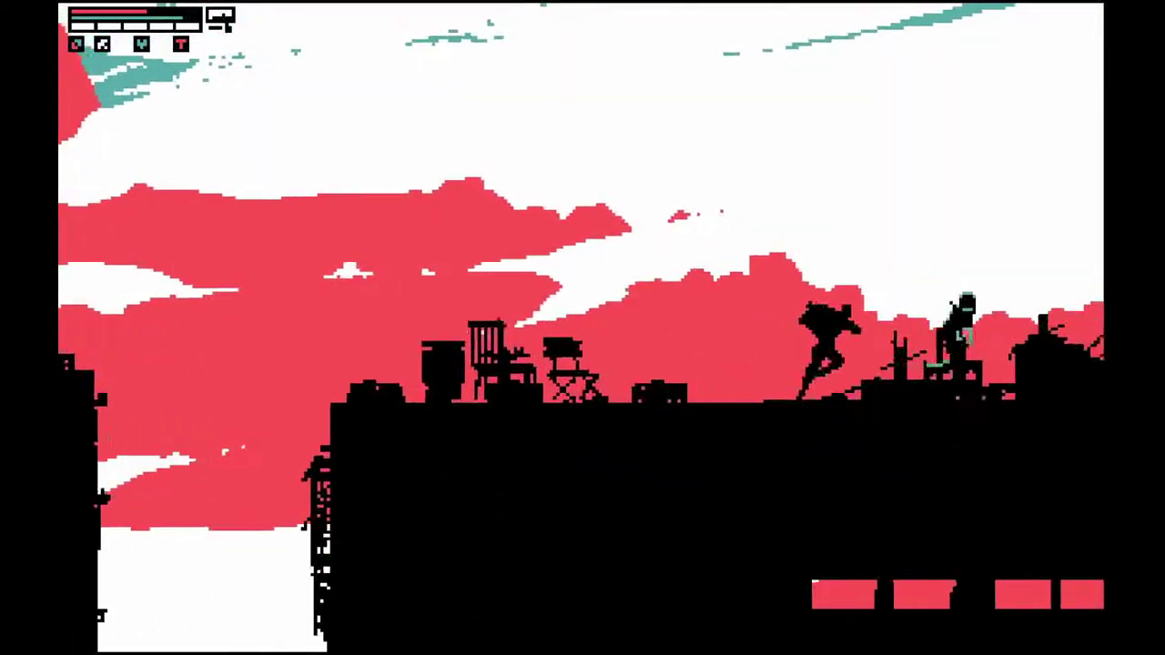
pyautogui.press('d')
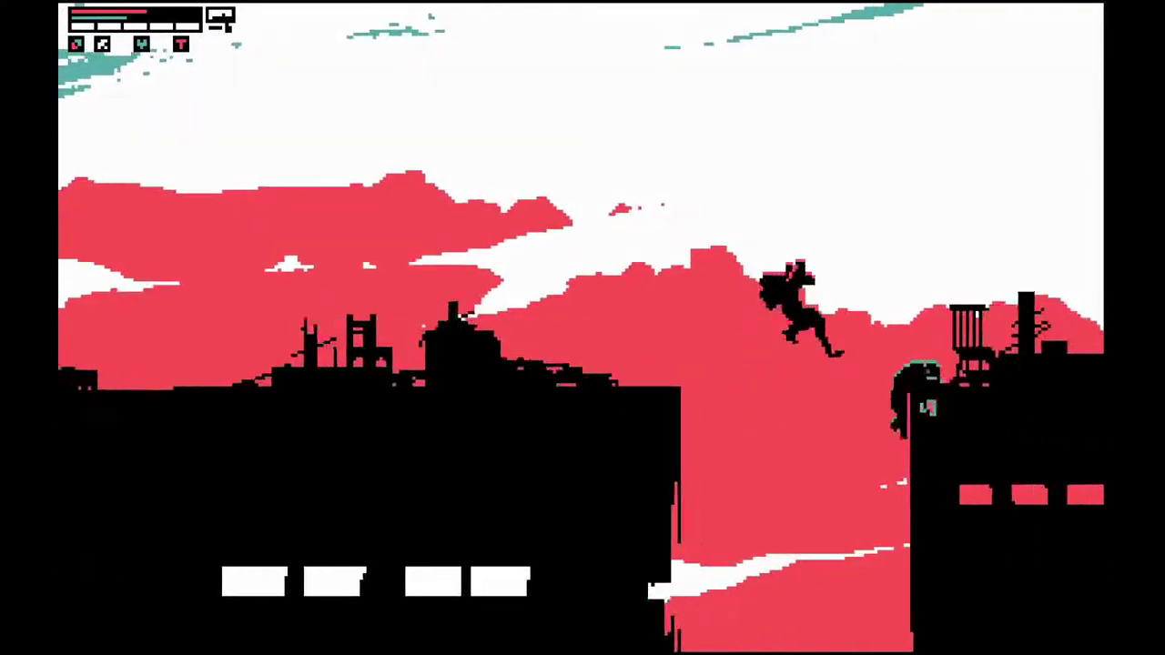
pyautogui.press('d')
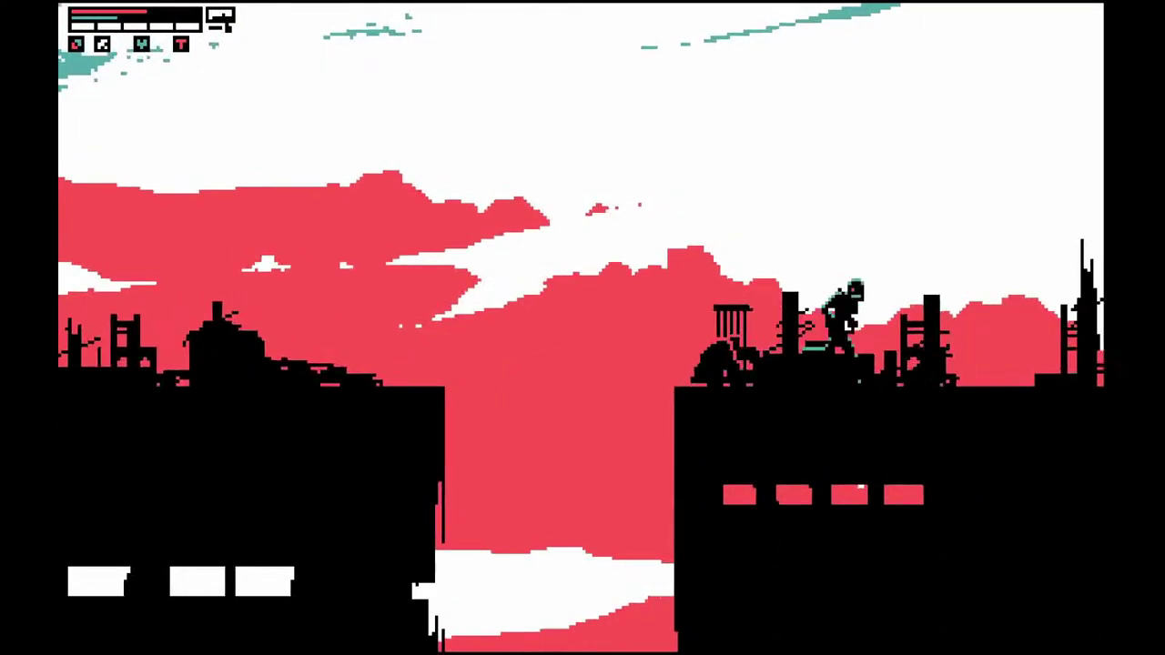
pyautogui.press('d')
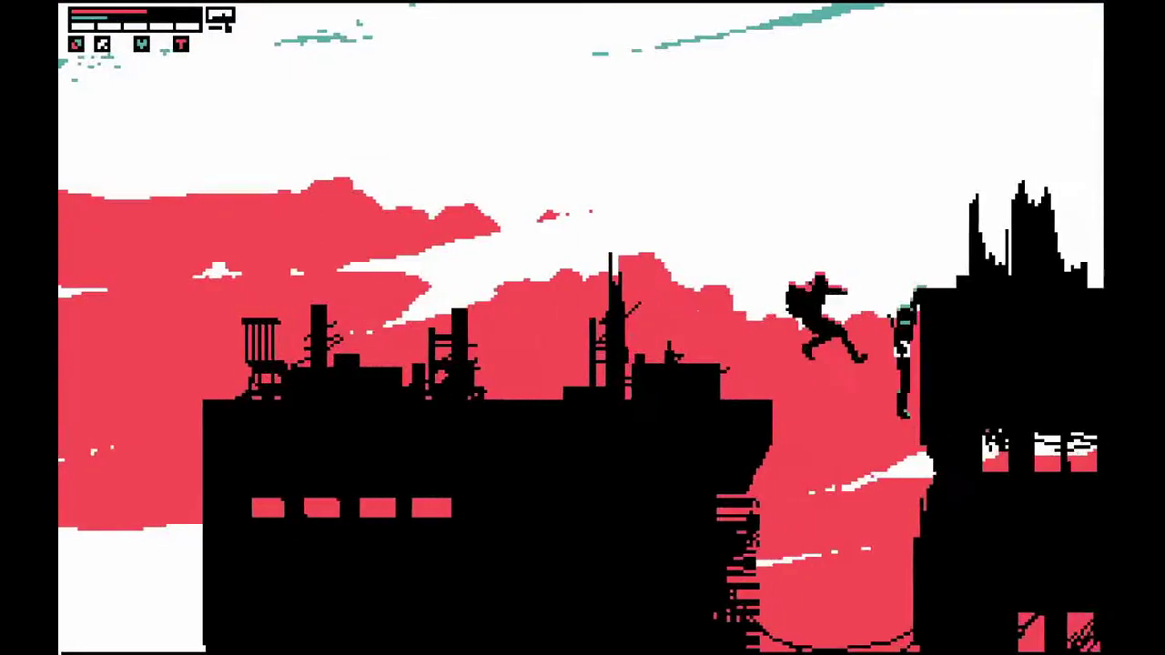
pyautogui.press('d')
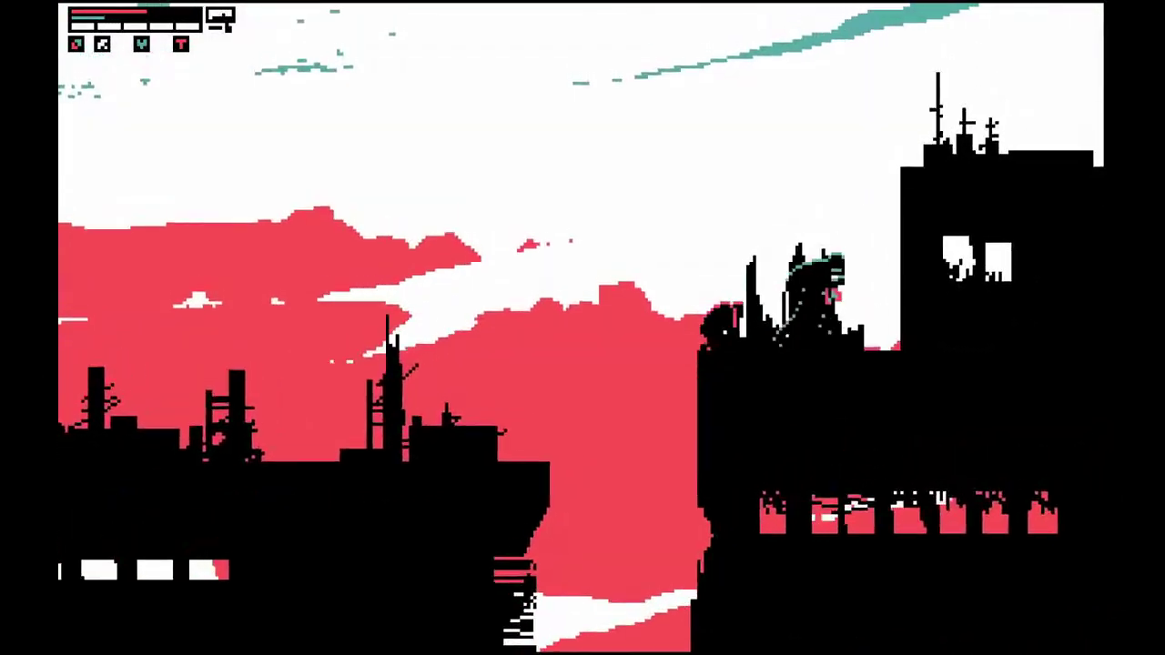
pyautogui.press('d')
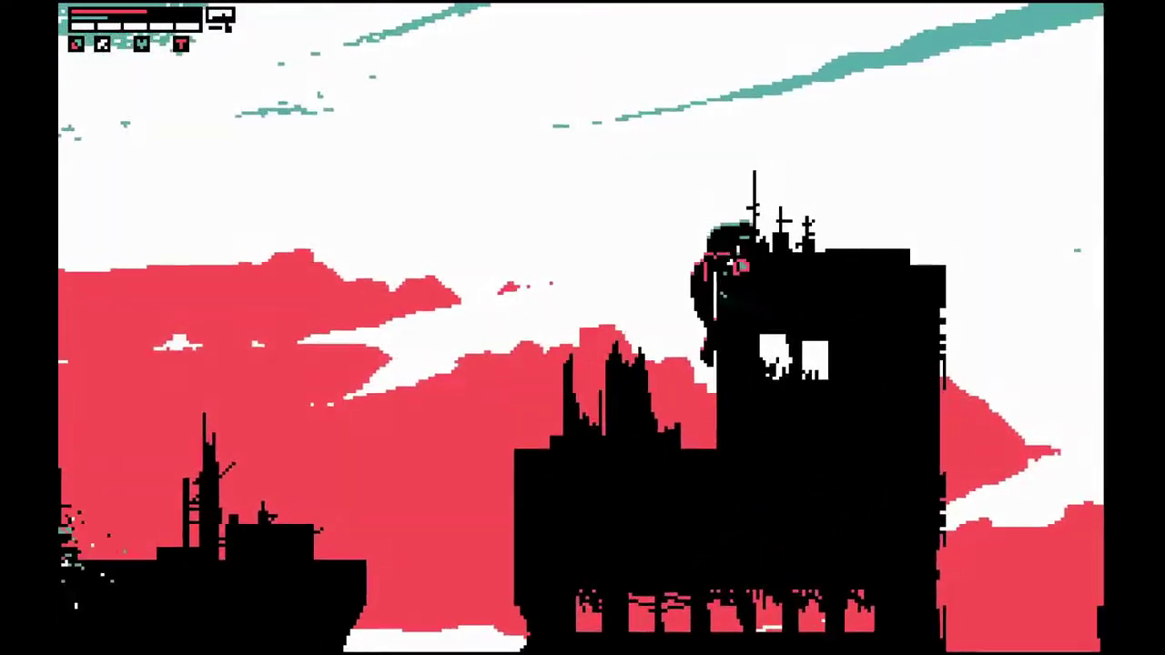
pyautogui.press('d')
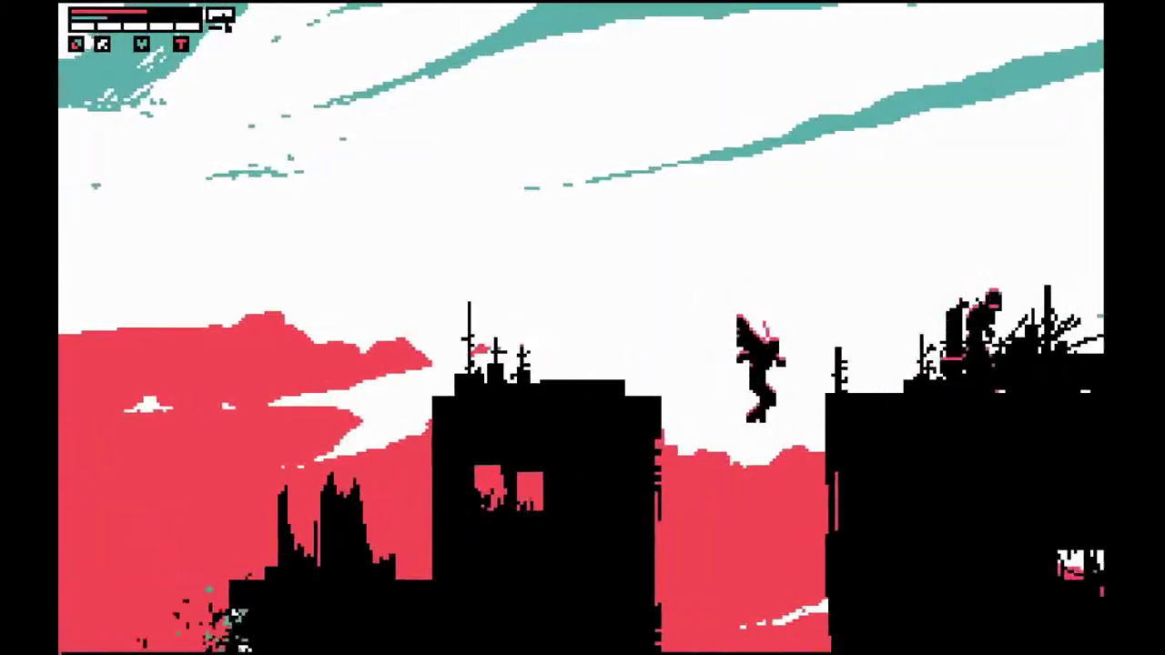
pyautogui.press('d')
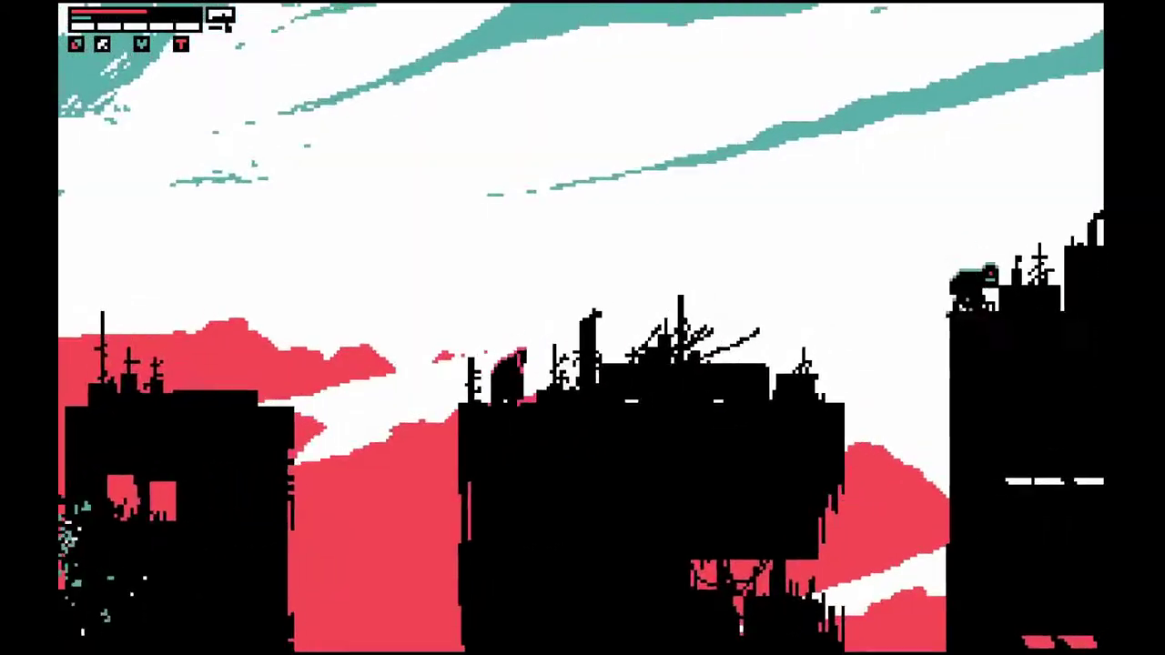
pyautogui.press('d')
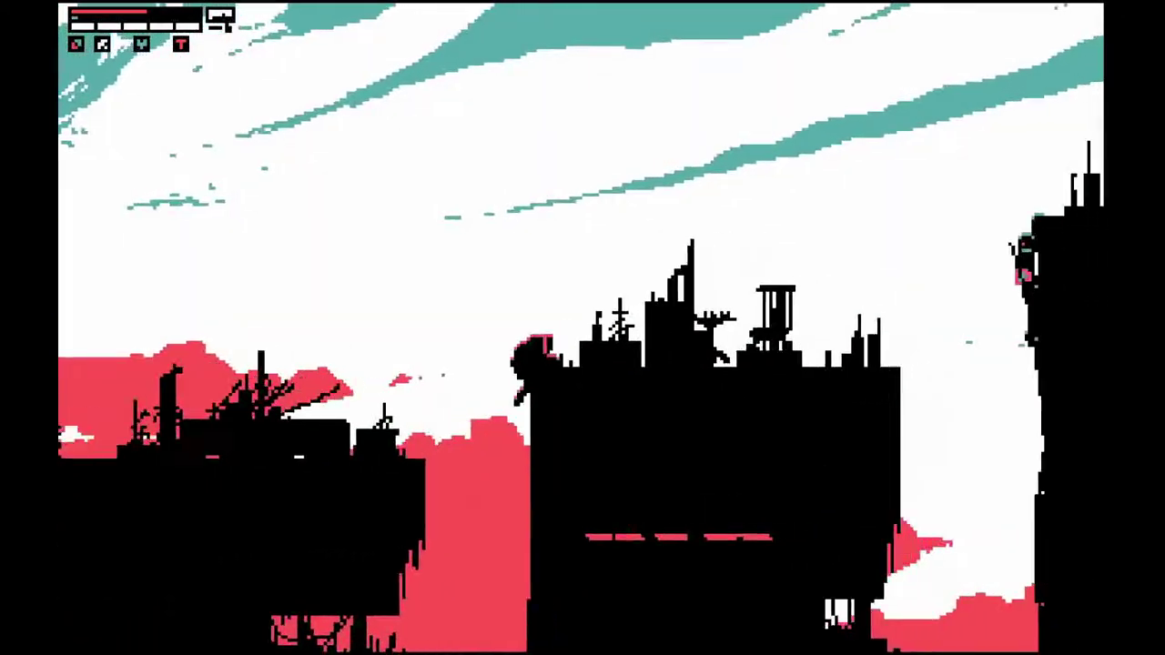
pyautogui.press('d')
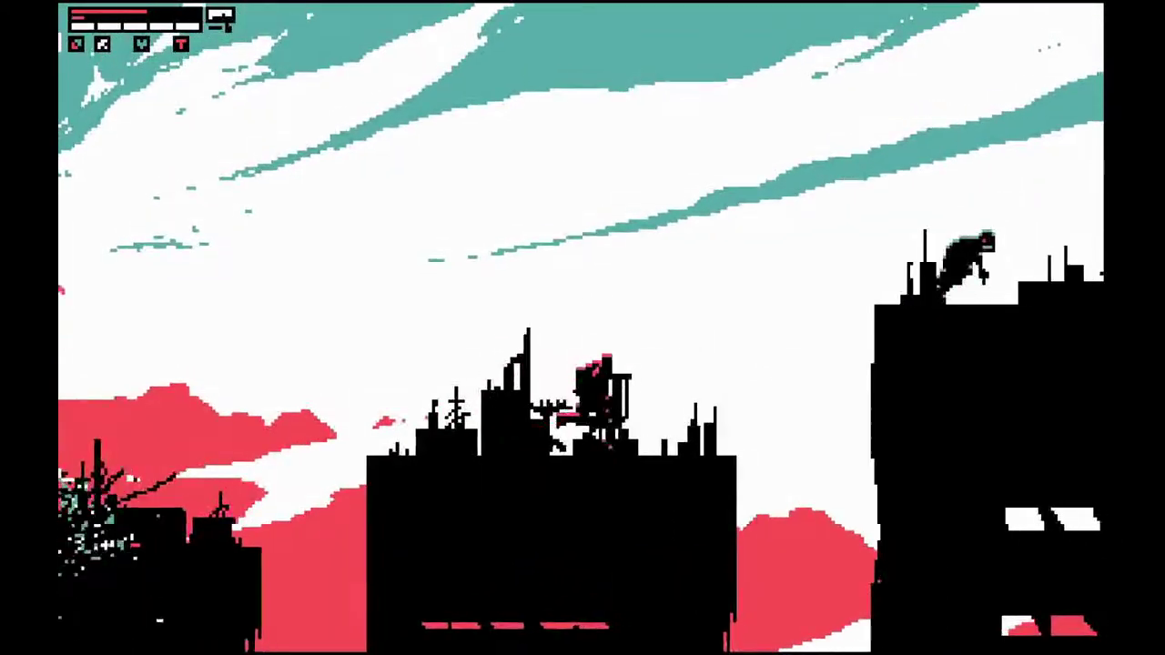
pyautogui.press('d')
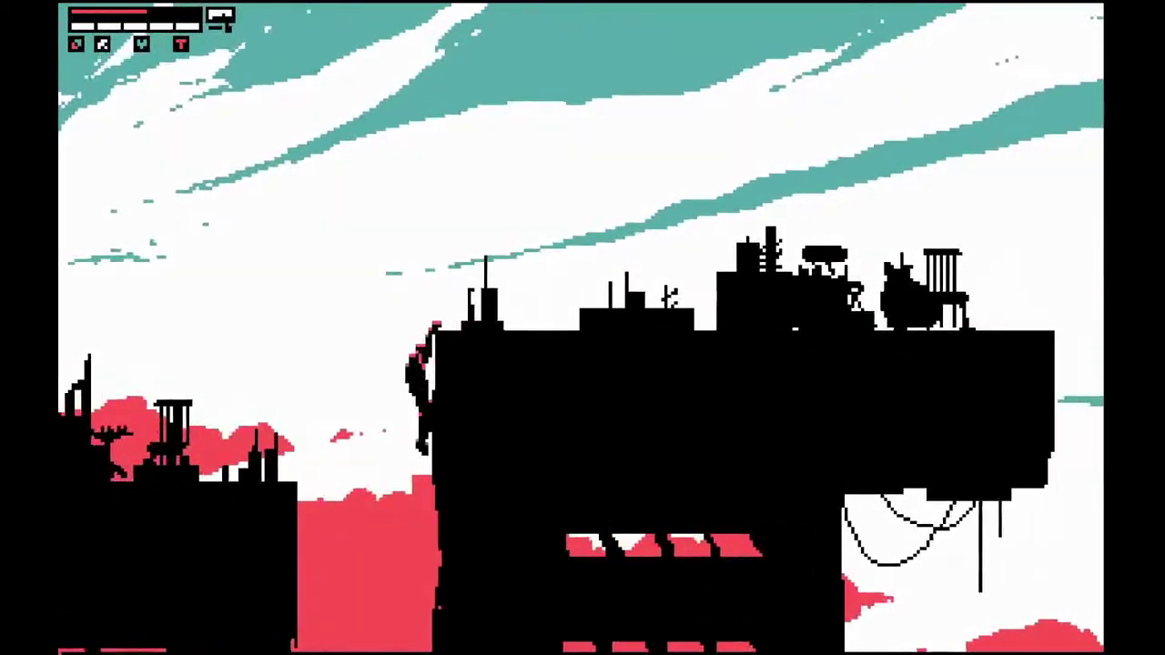
pyautogui.press('d')
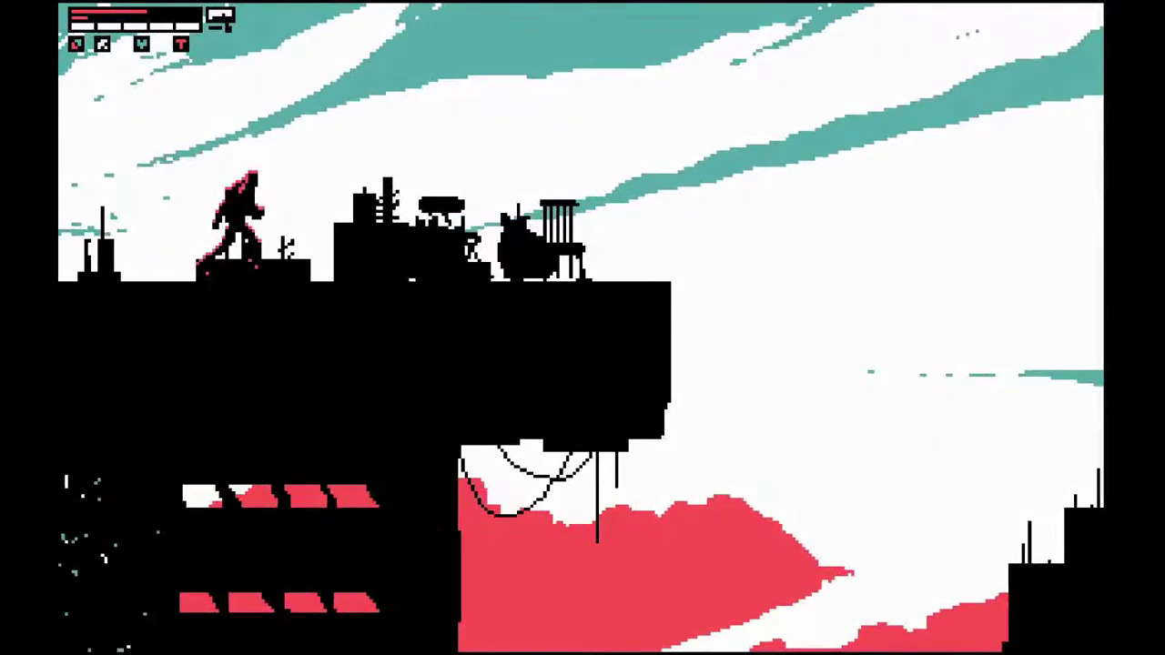
pyautogui.press('d')
pyautogui.press('space')
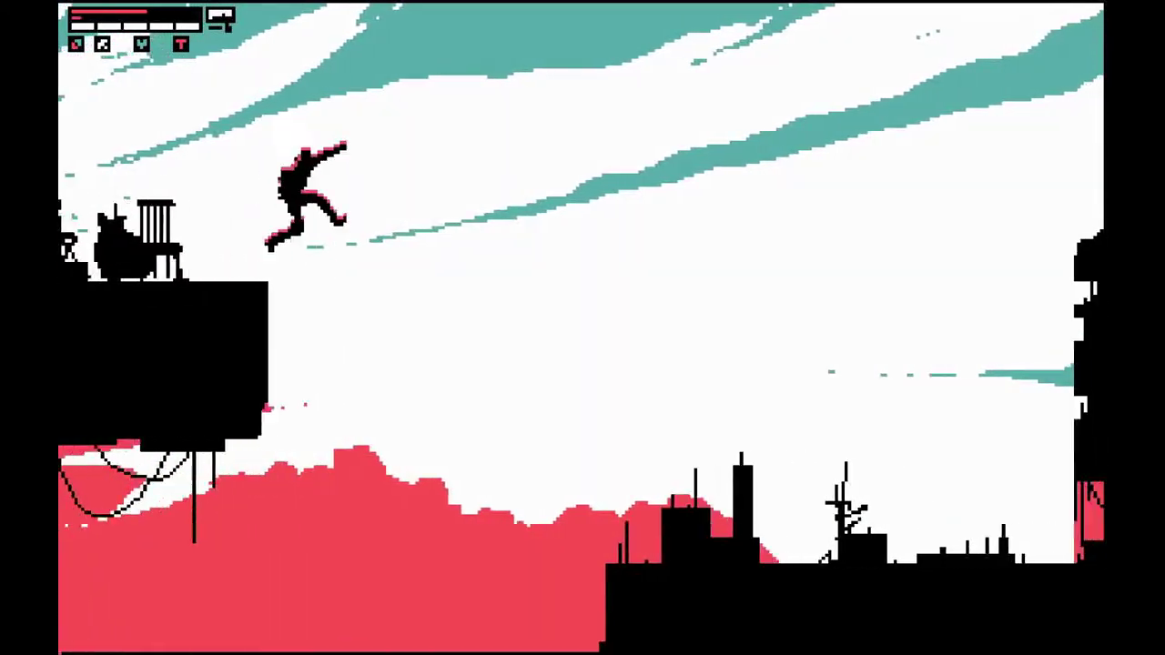
pyautogui.press('d')
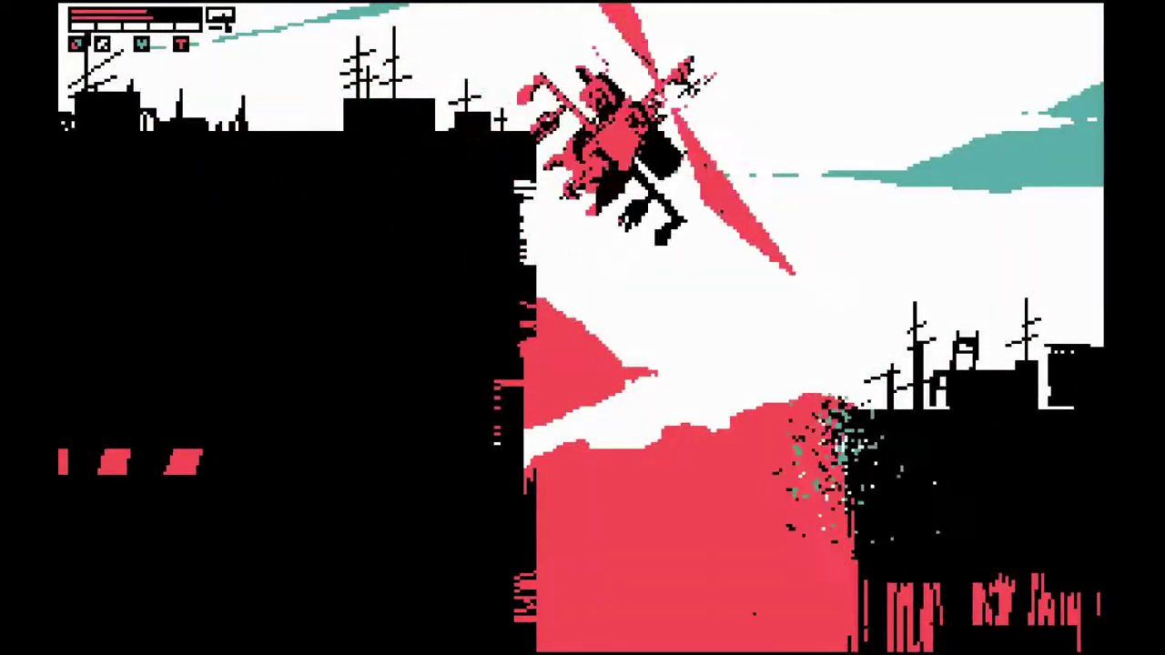
pyautogui.press('space')
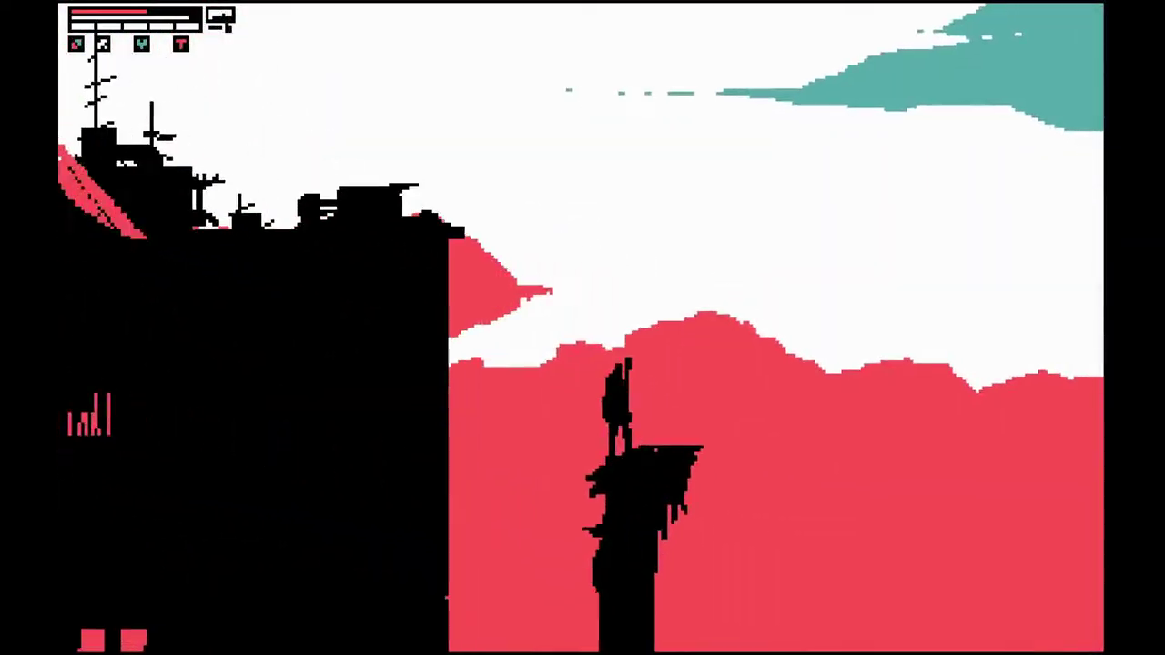
pyautogui.press('d')
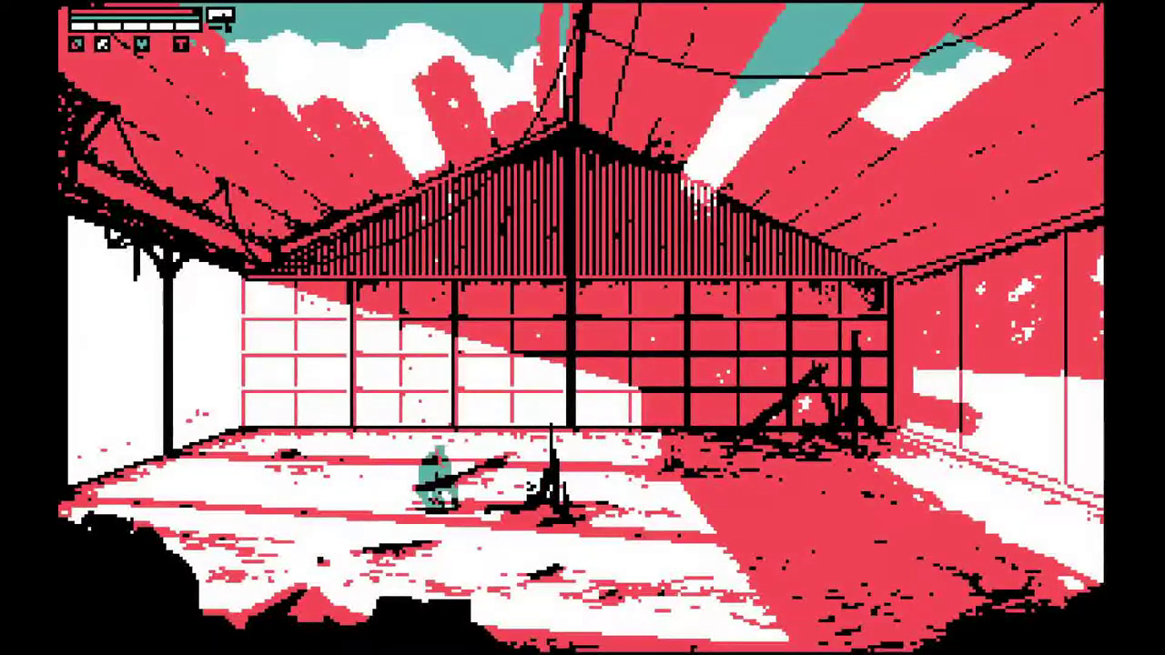
pyautogui.press('d')
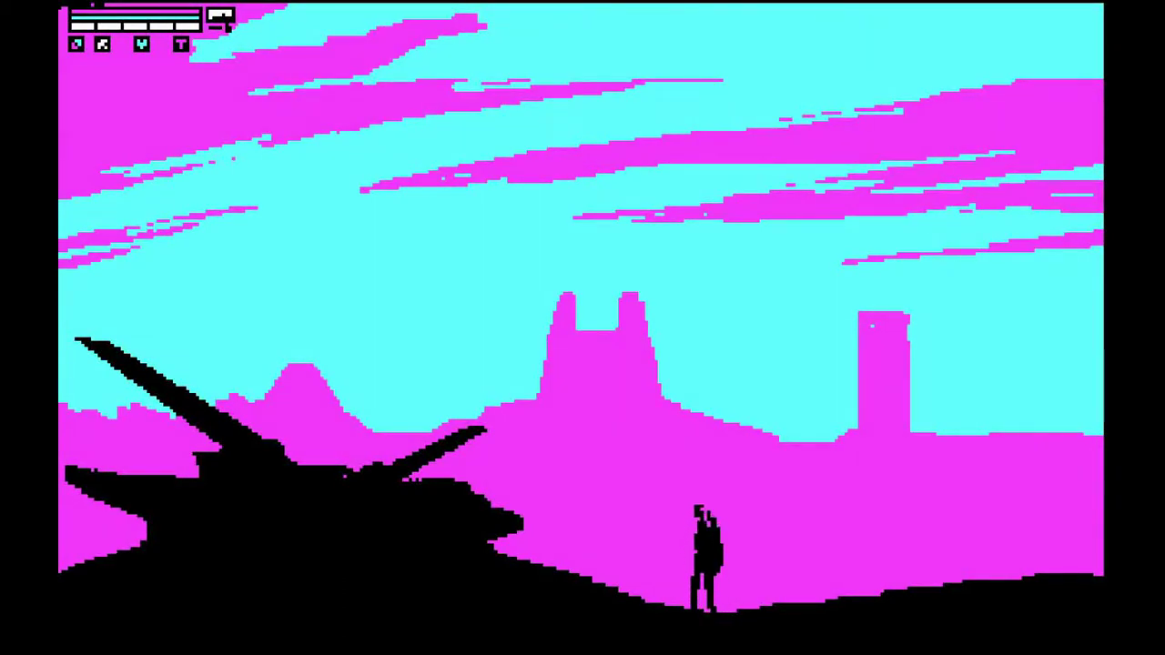
pyautogui.press('Left')
pyautogui.press('Left')
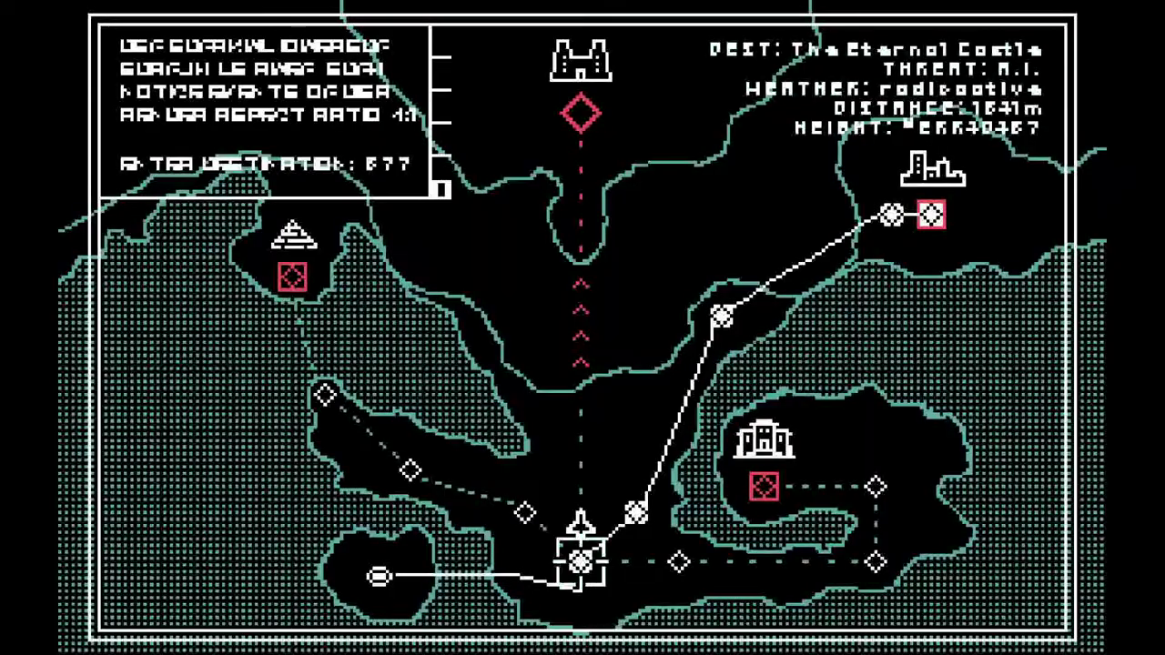
pyautogui.press('Left')
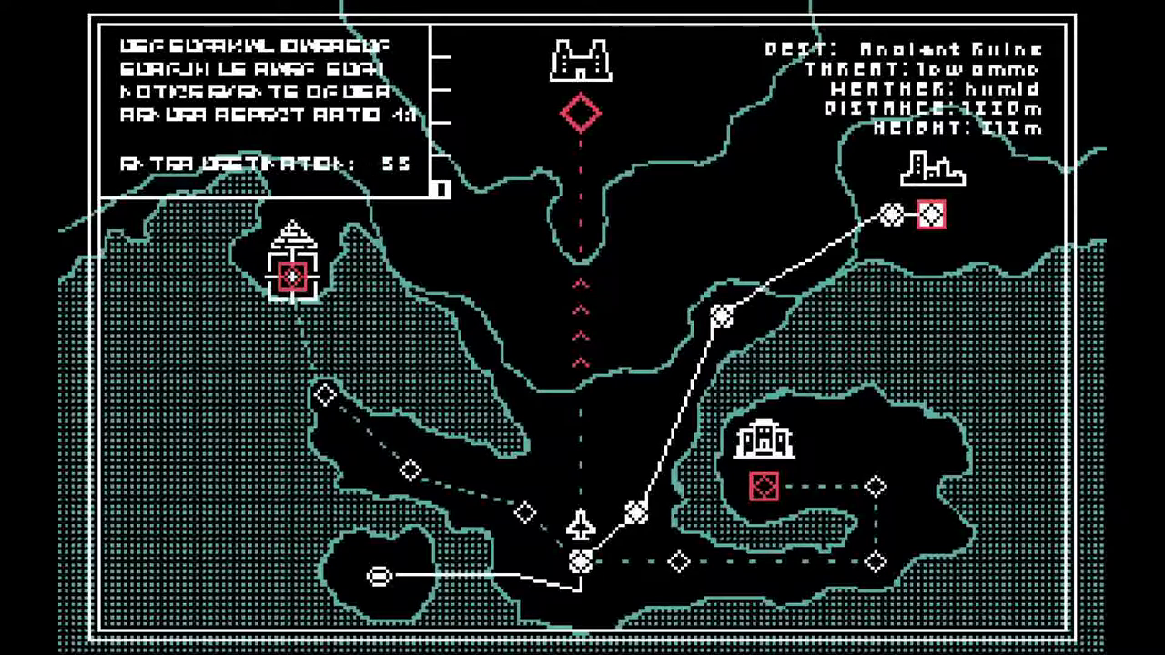
pyautogui.press('Right')
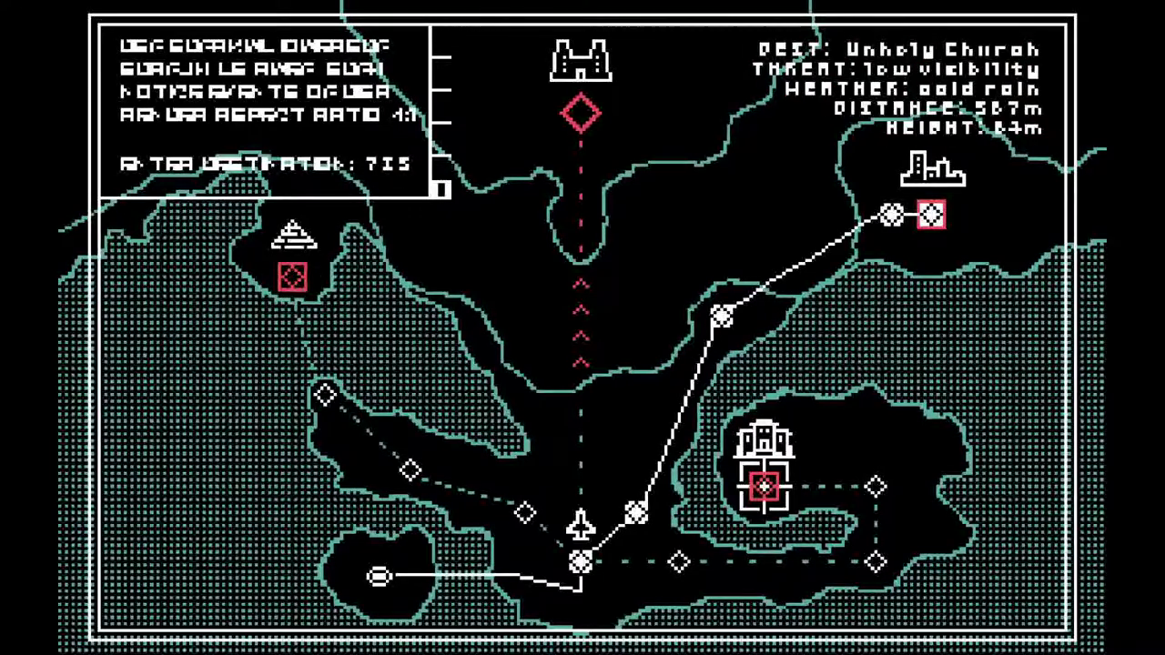
pyautogui.press('Left')
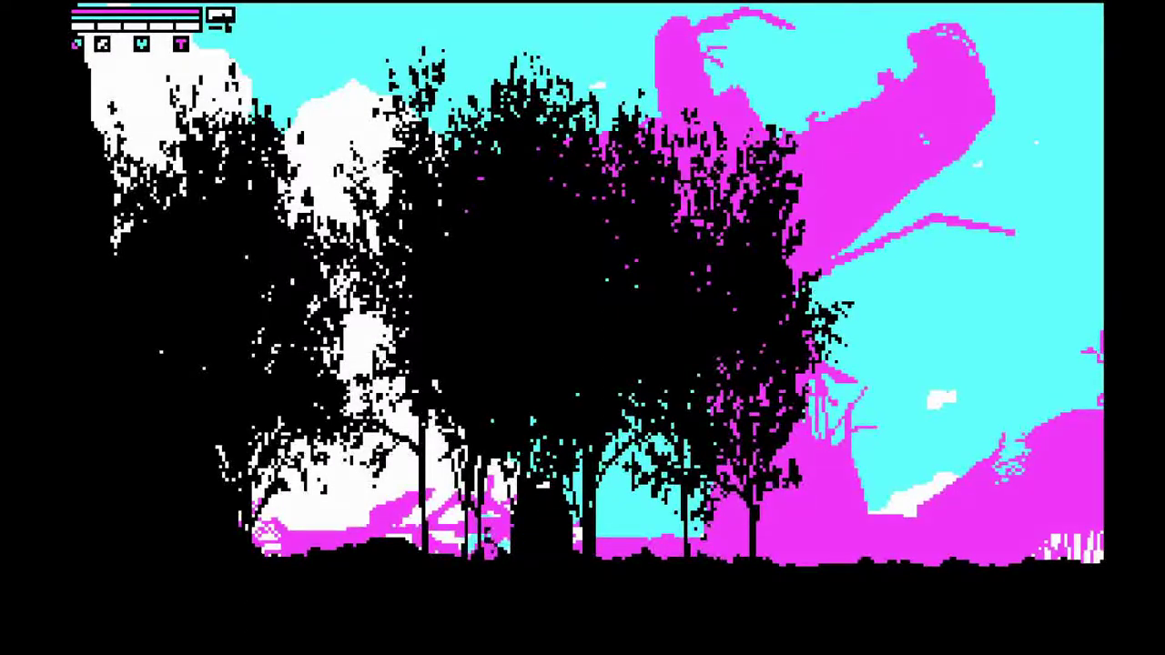
pyautogui.press('Right')
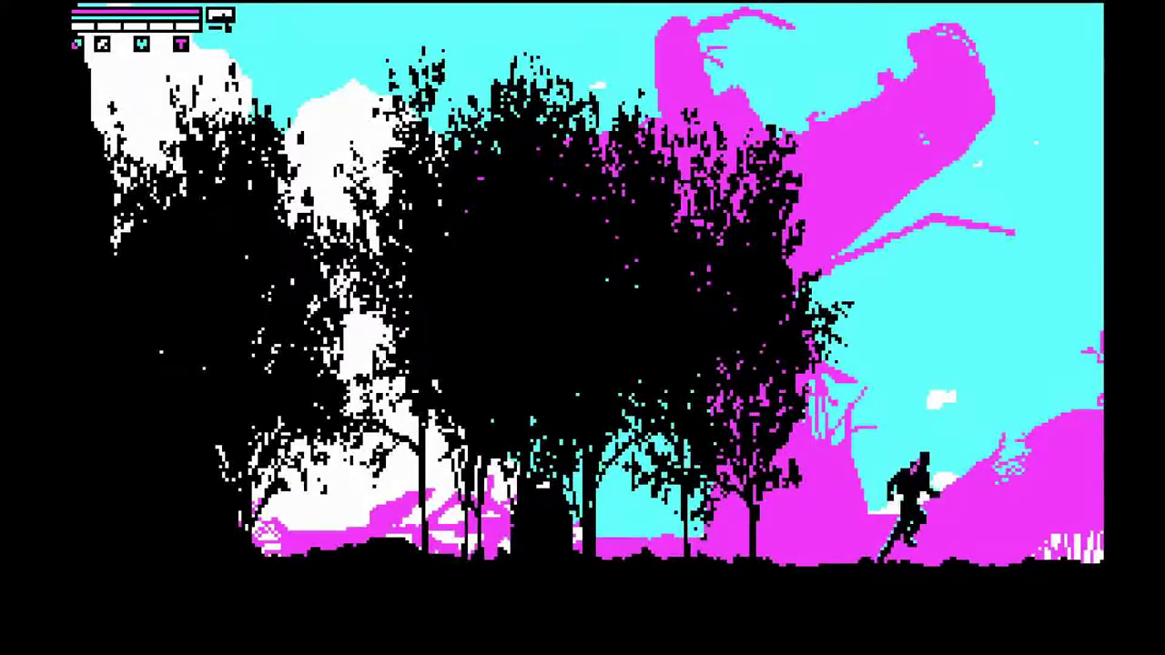
pyautogui.press('Right')
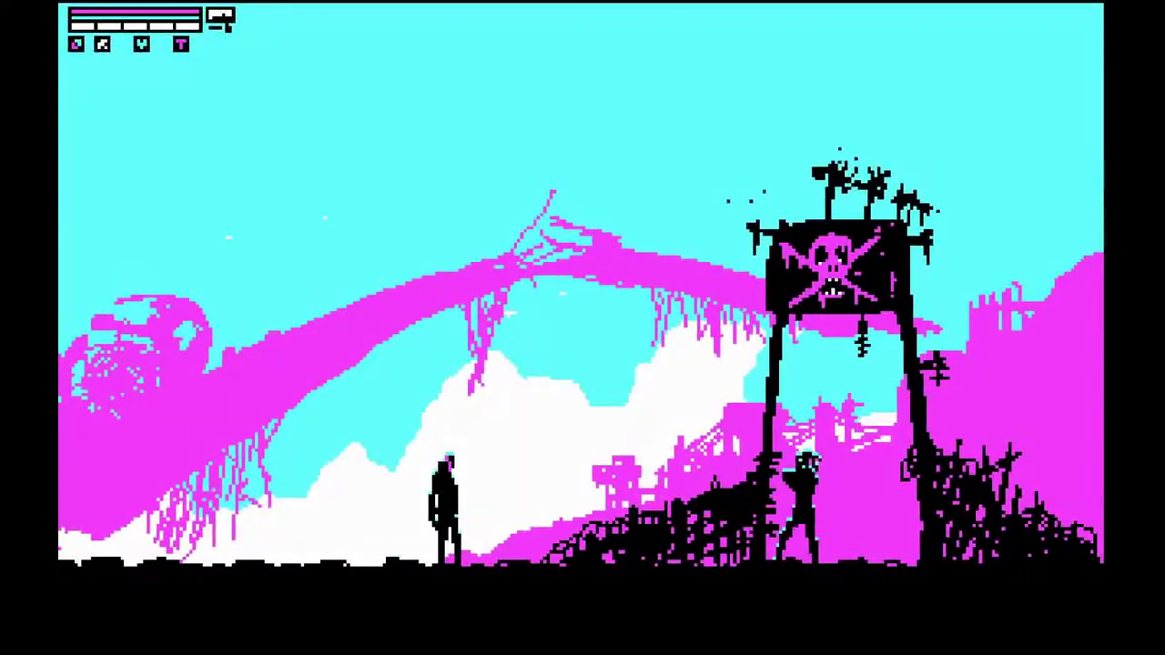
pyautogui.press('x')
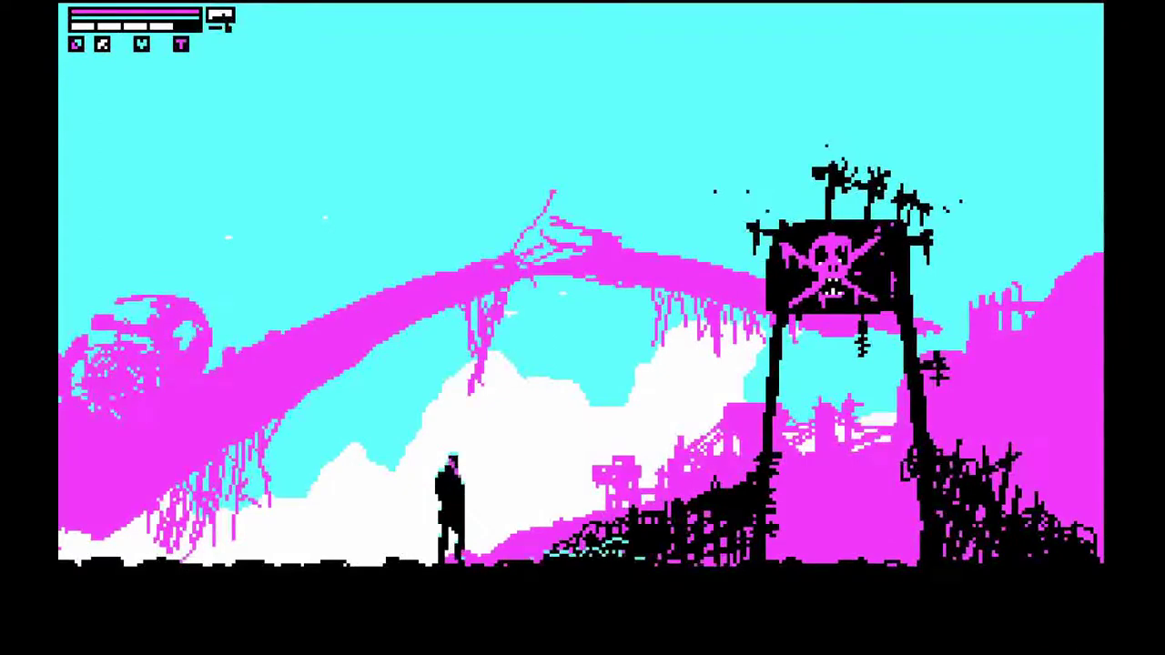
pyautogui.press('Right')
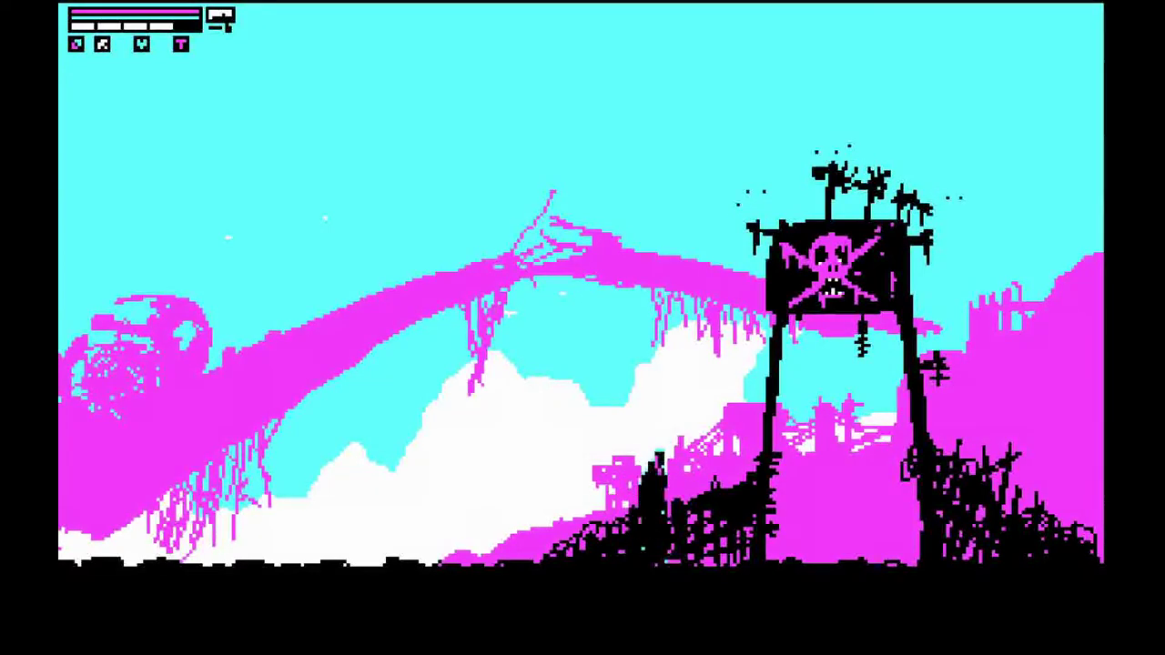
pyautogui.press('Right')
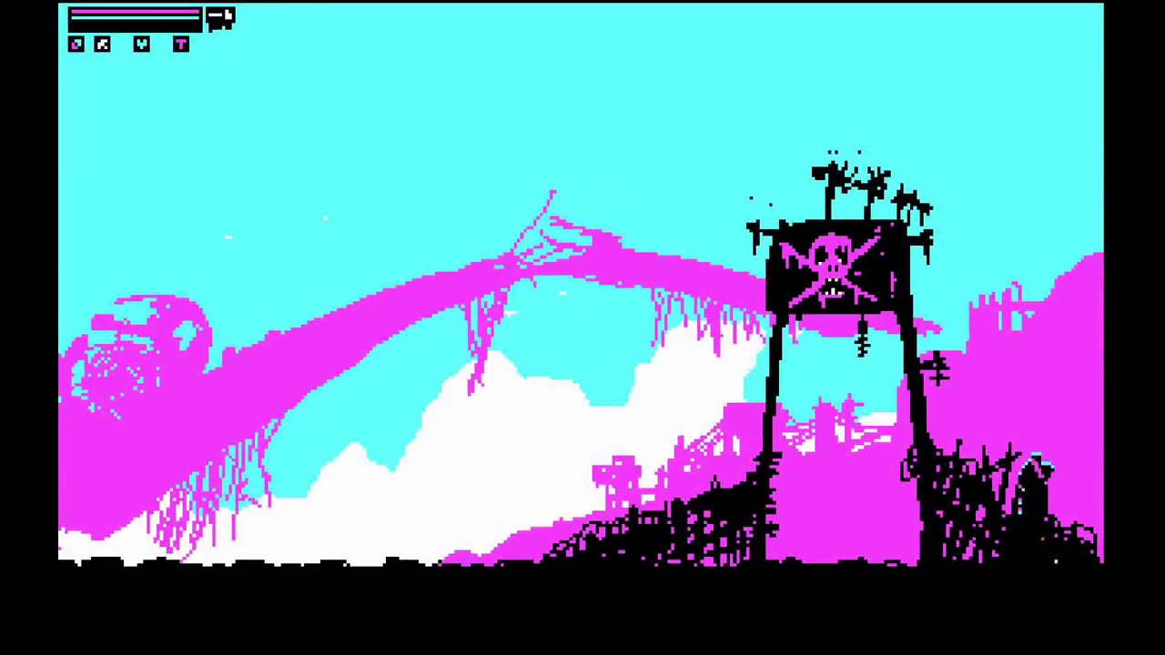
pyautogui.press('Right')
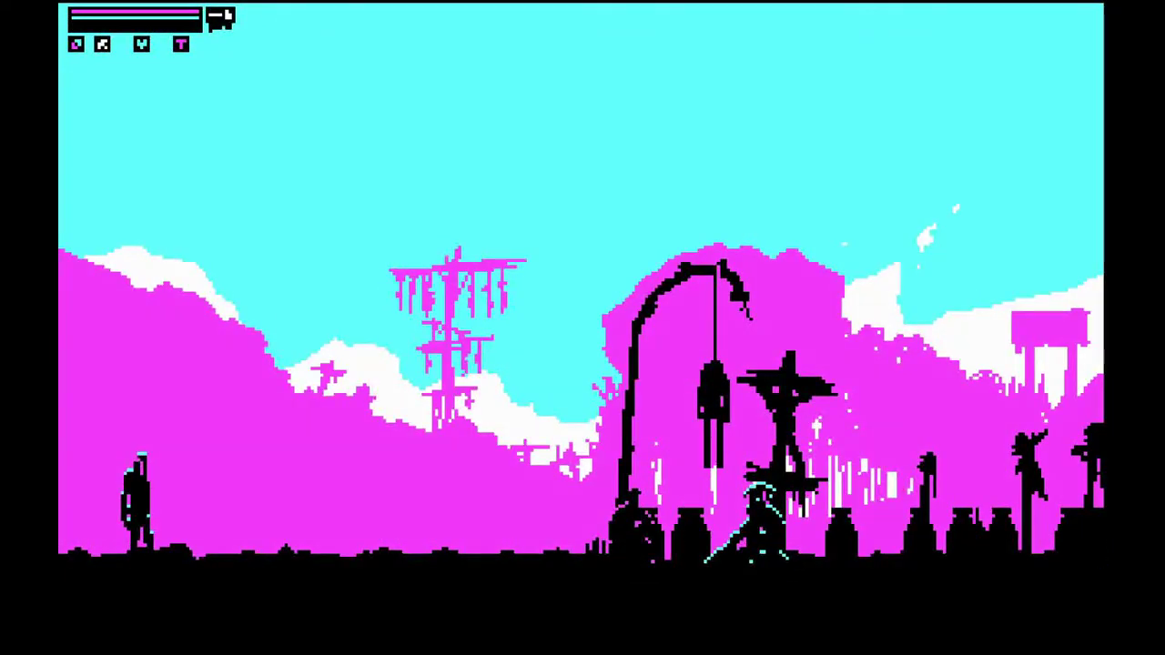
pyautogui.press('Right')
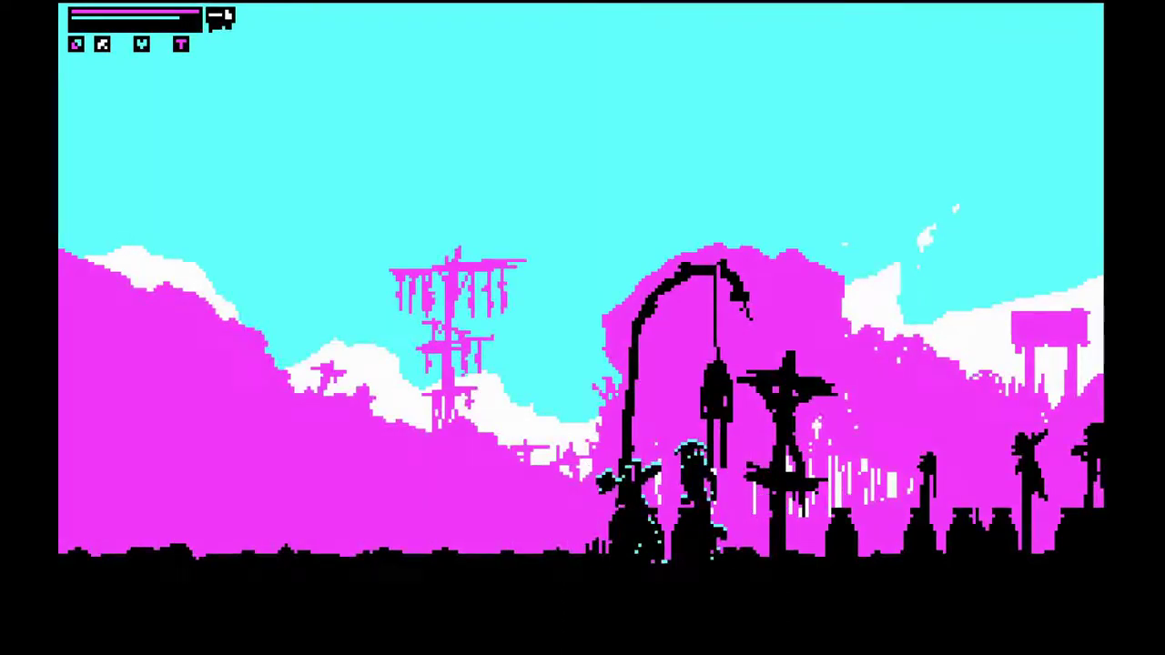
pyautogui.press('x')
pyautogui.press('x')
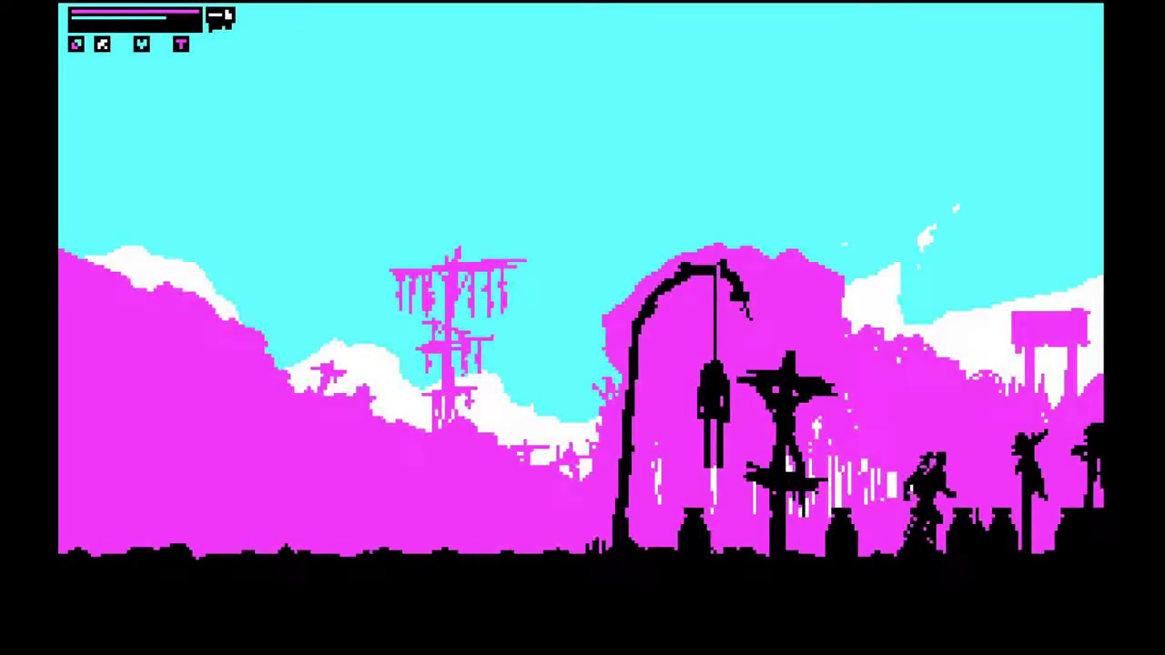
pyautogui.press('Right')
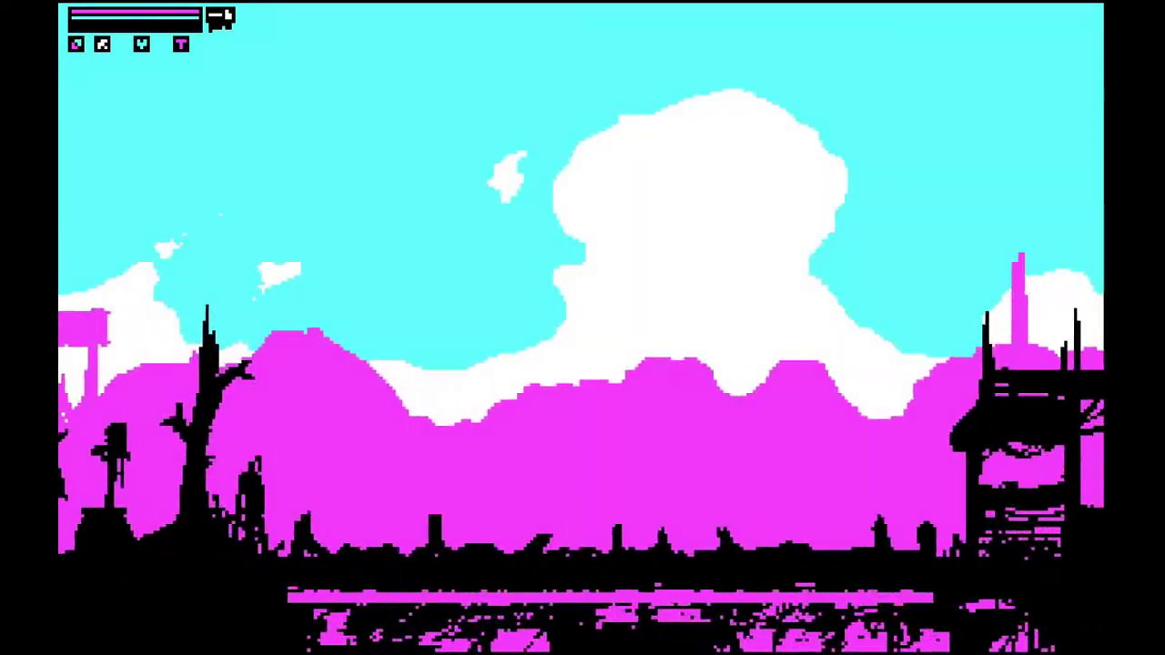
pyautogui.press('Right')
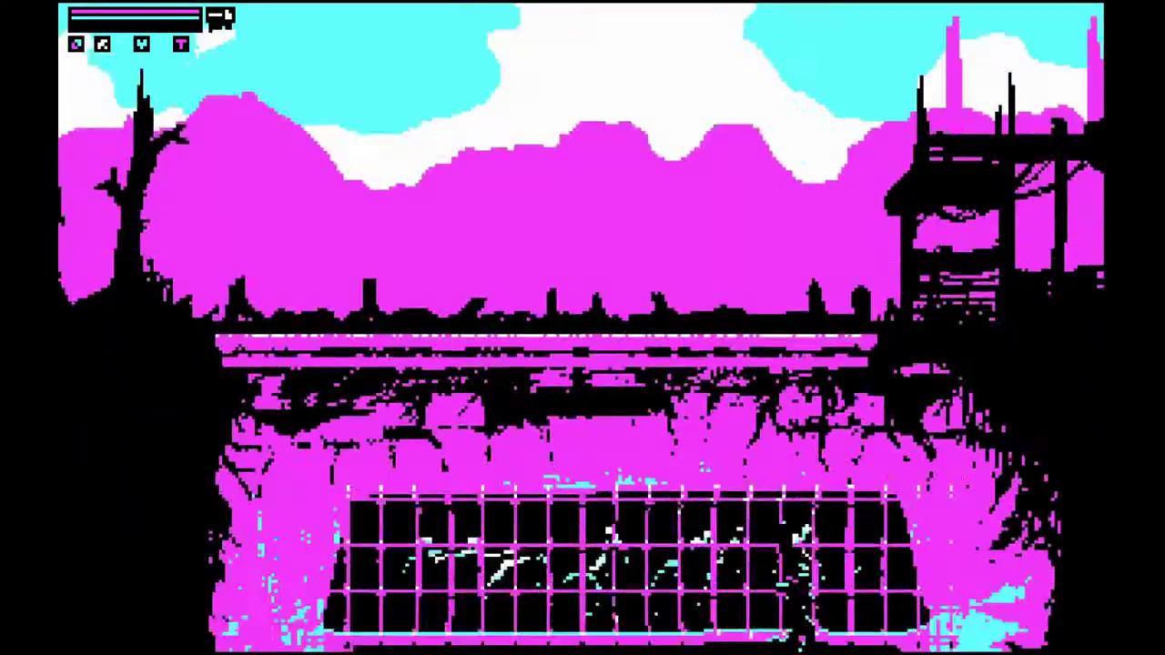
pyautogui.press('Right')
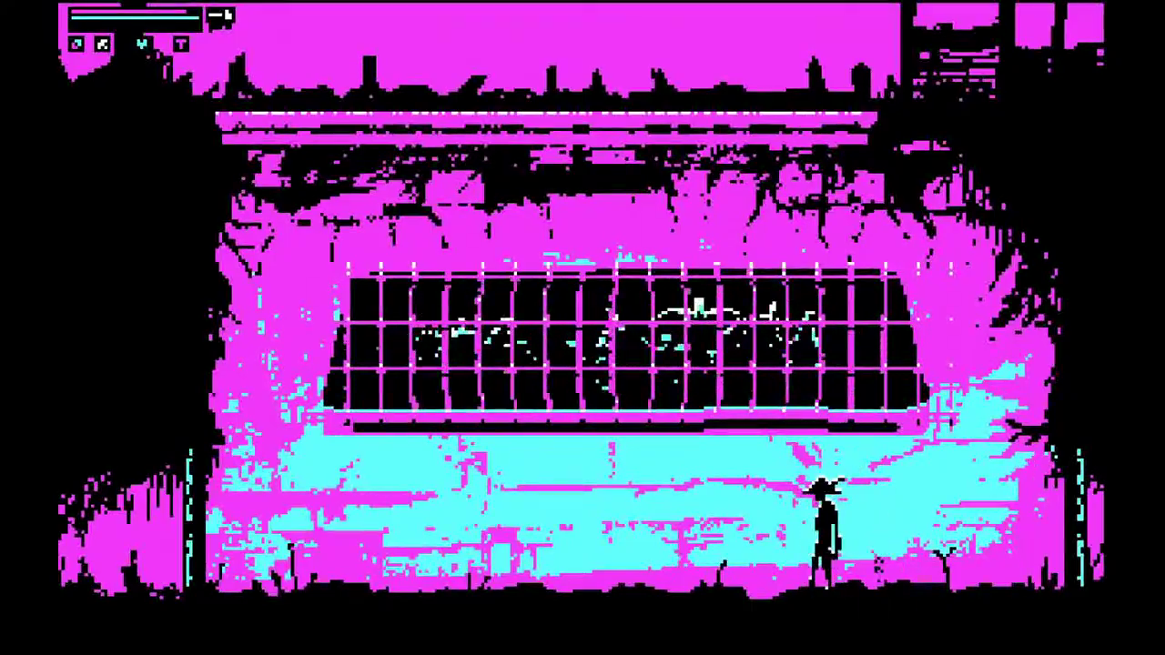
pyautogui.press('Left')
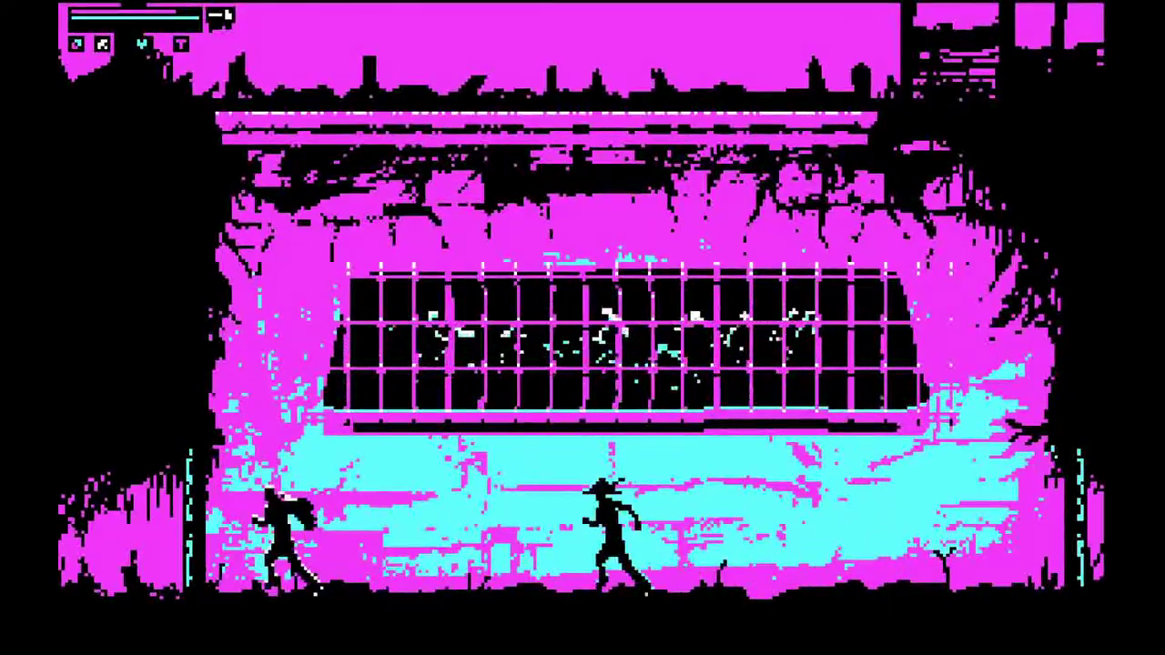
pyautogui.press('Left')
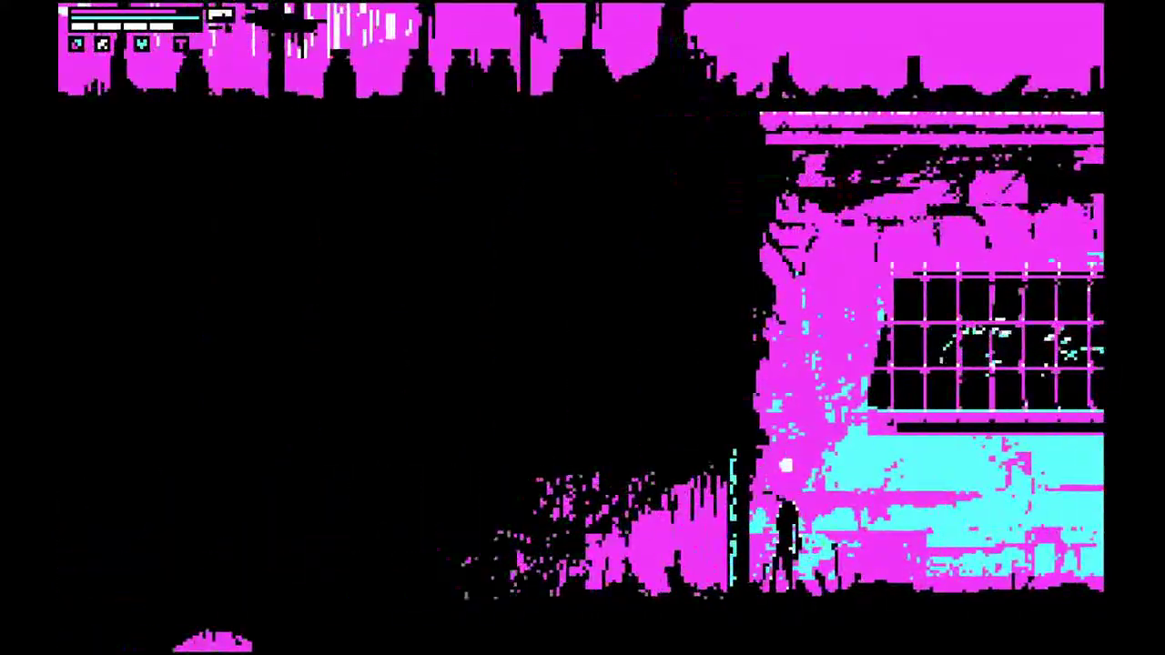
pyautogui.press('Left')
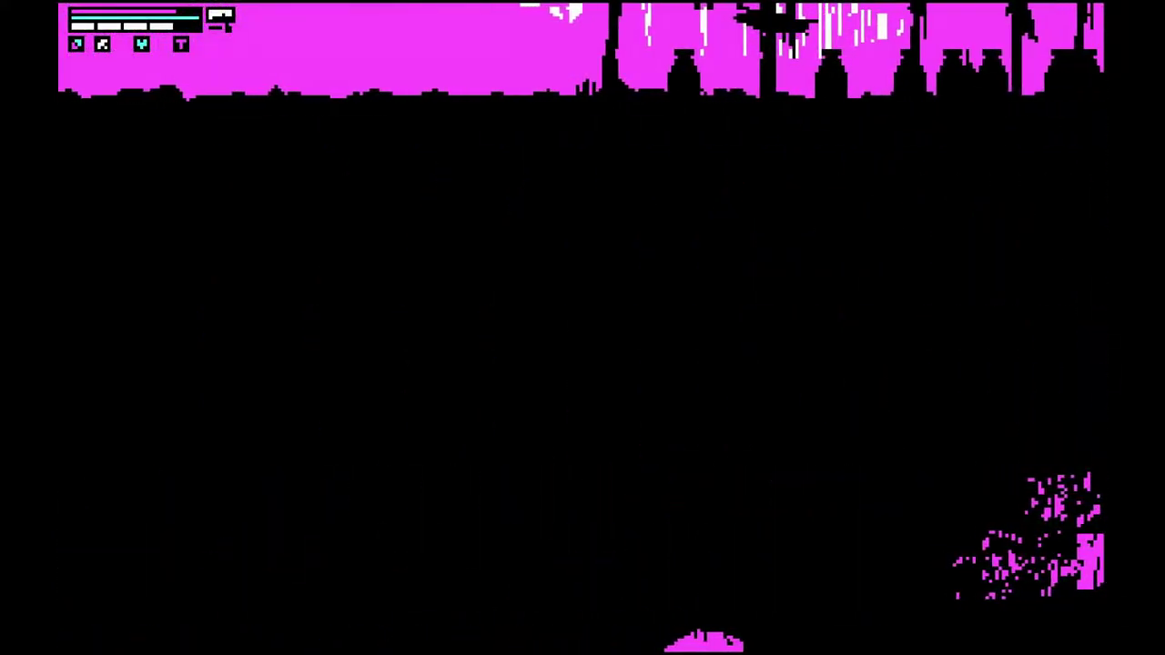
pyautogui.press('Left')
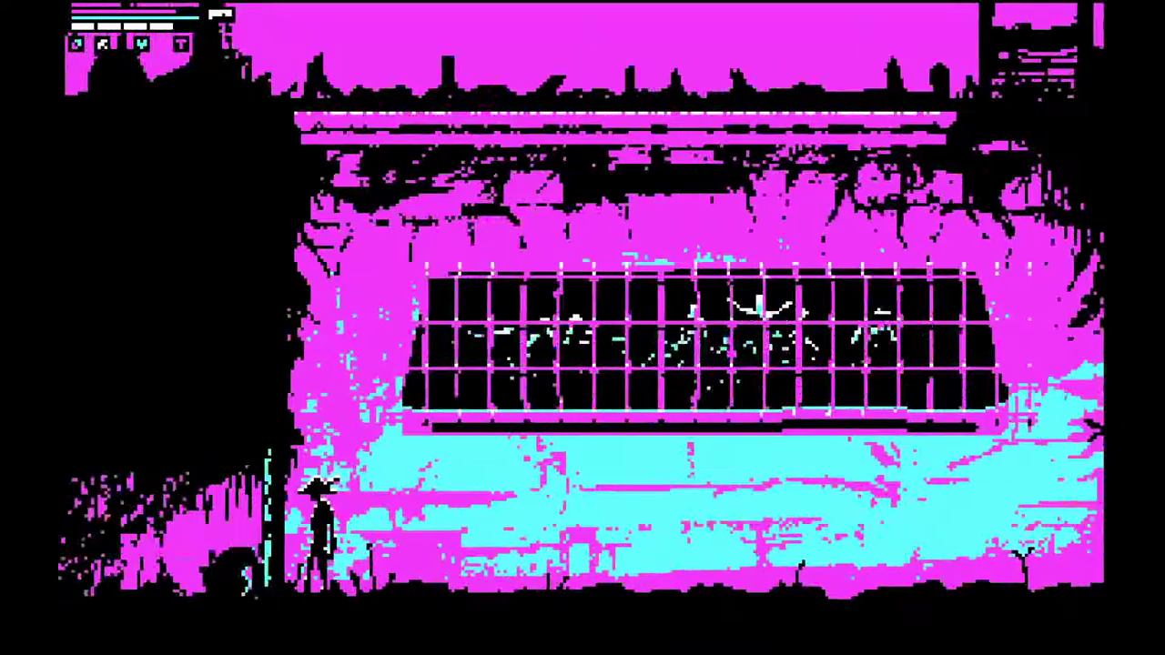
pyautogui.press('Left')
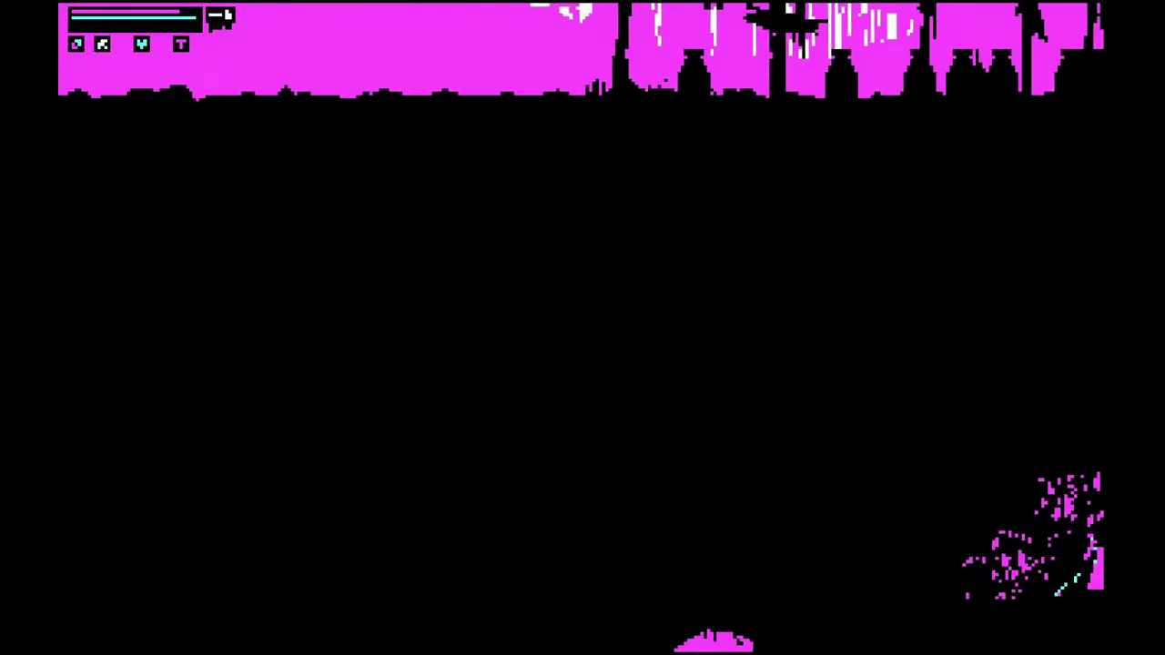
pyautogui.press('Right')
pyautogui.press('Right')
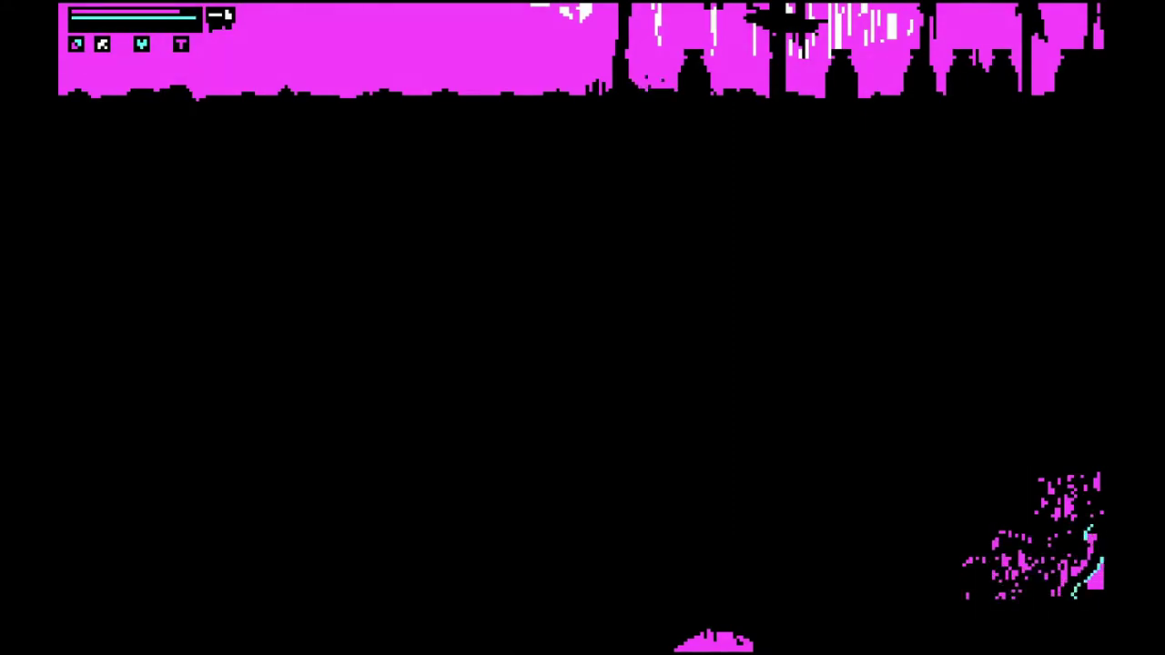
pyautogui.press('Right')
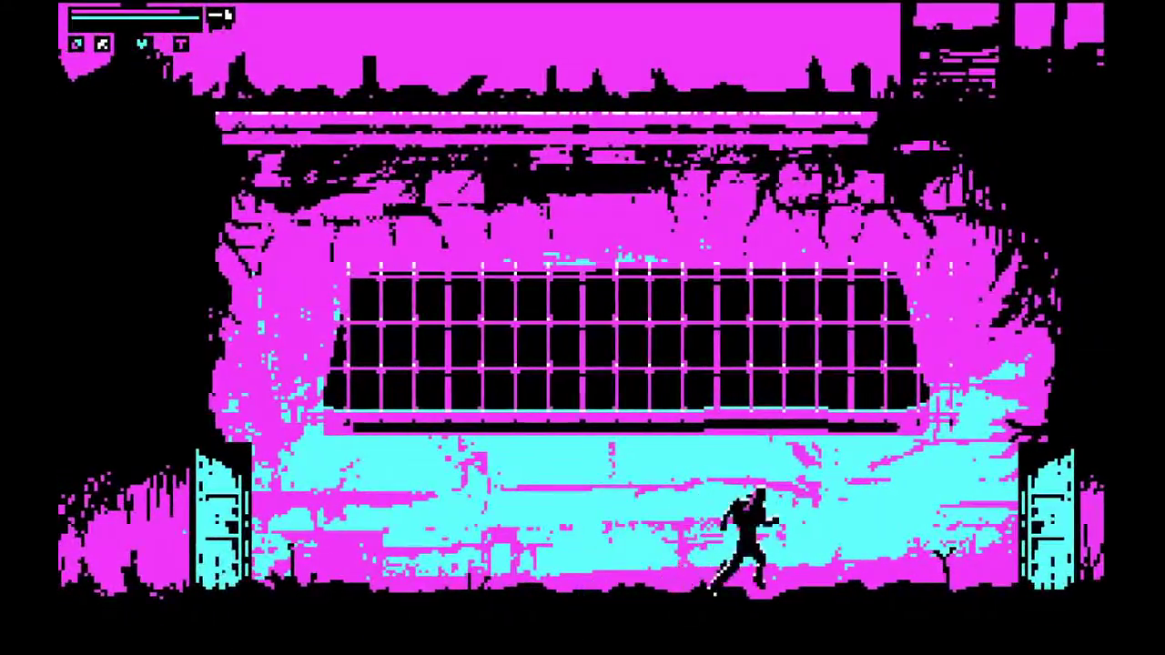
pyautogui.press('Right')
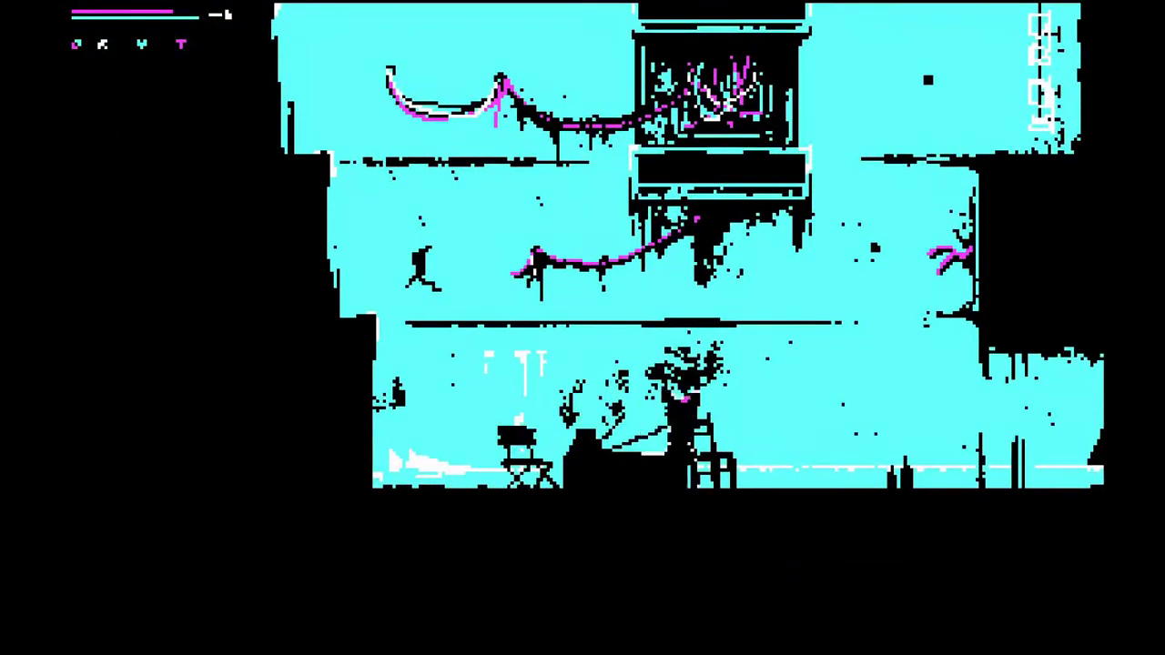
pyautogui.press('Right')
pyautogui.press('Left')
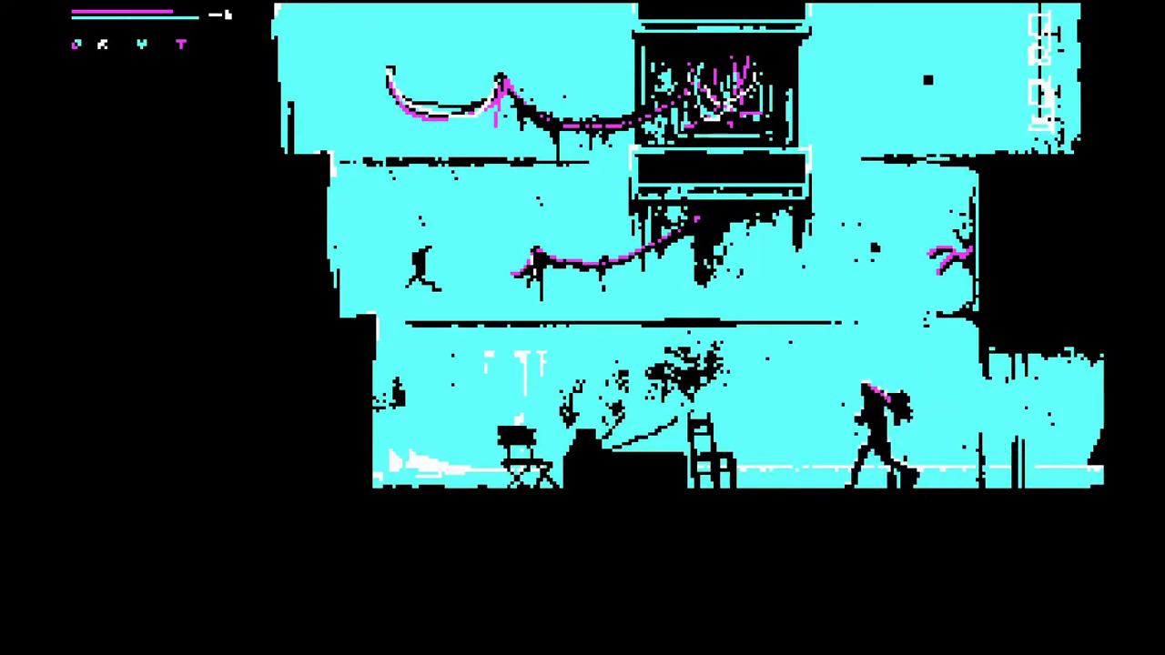
pyautogui.press('Up')
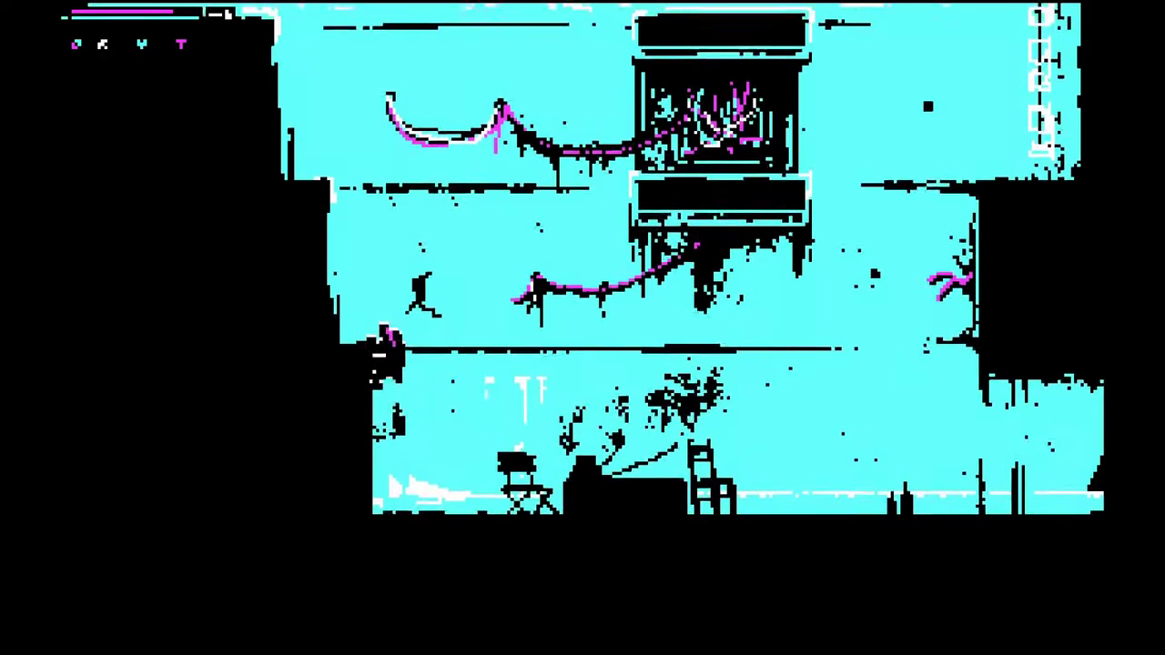
pyautogui.press('Up')
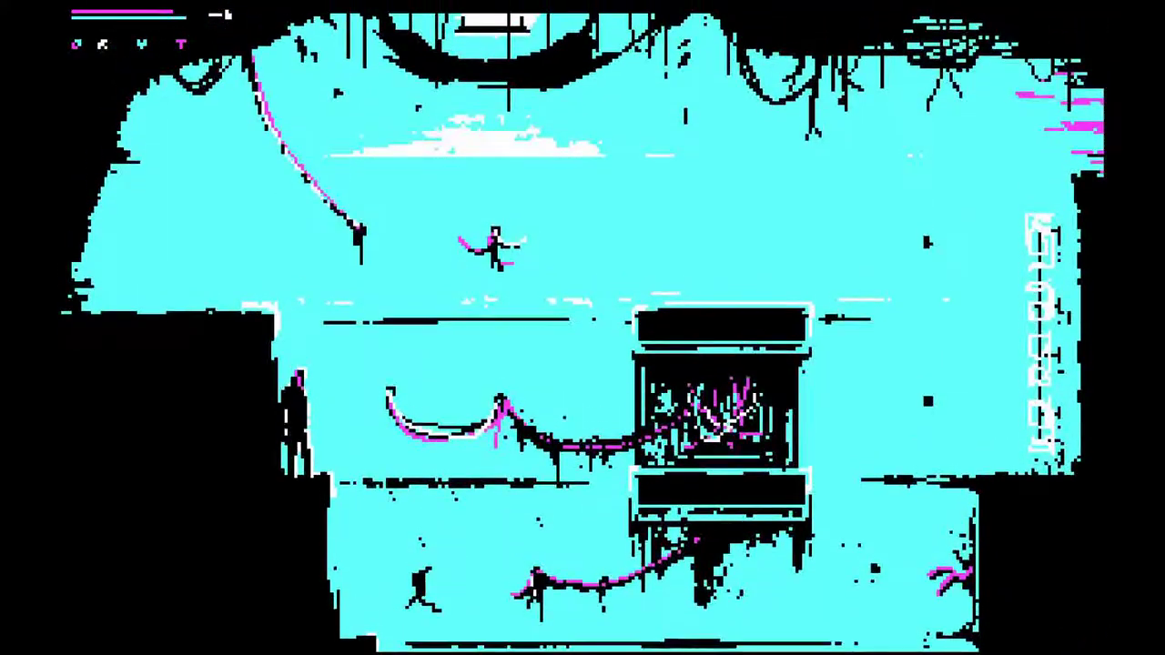
pyautogui.press('Right')
pyautogui.press('Right')
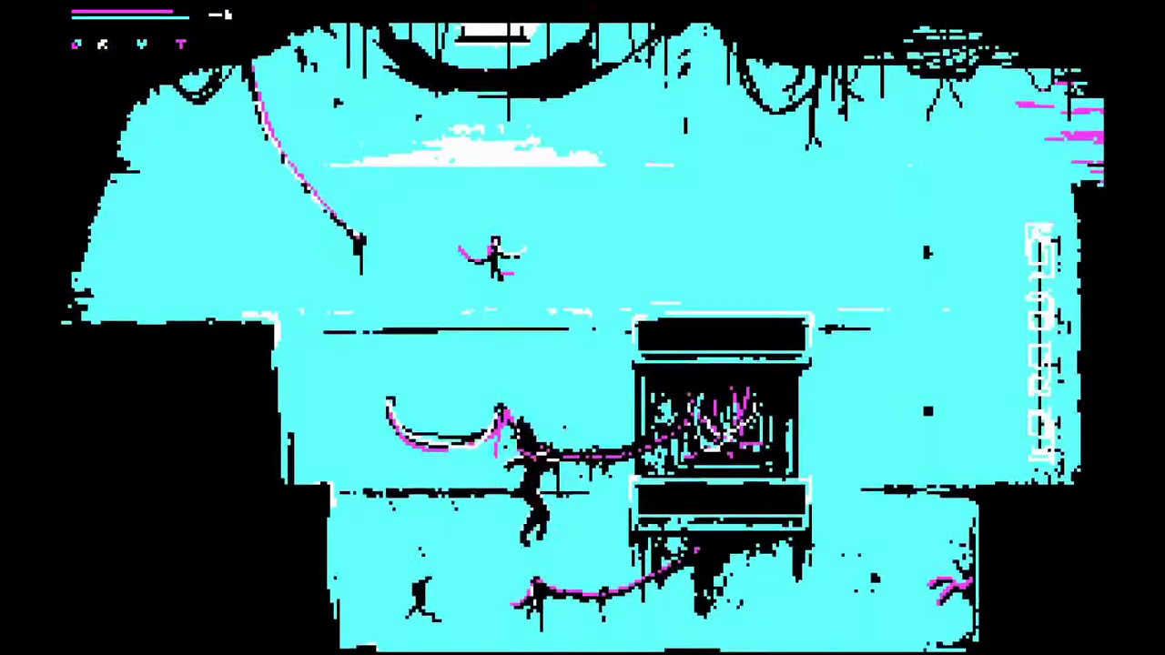
pyautogui.press('Up')
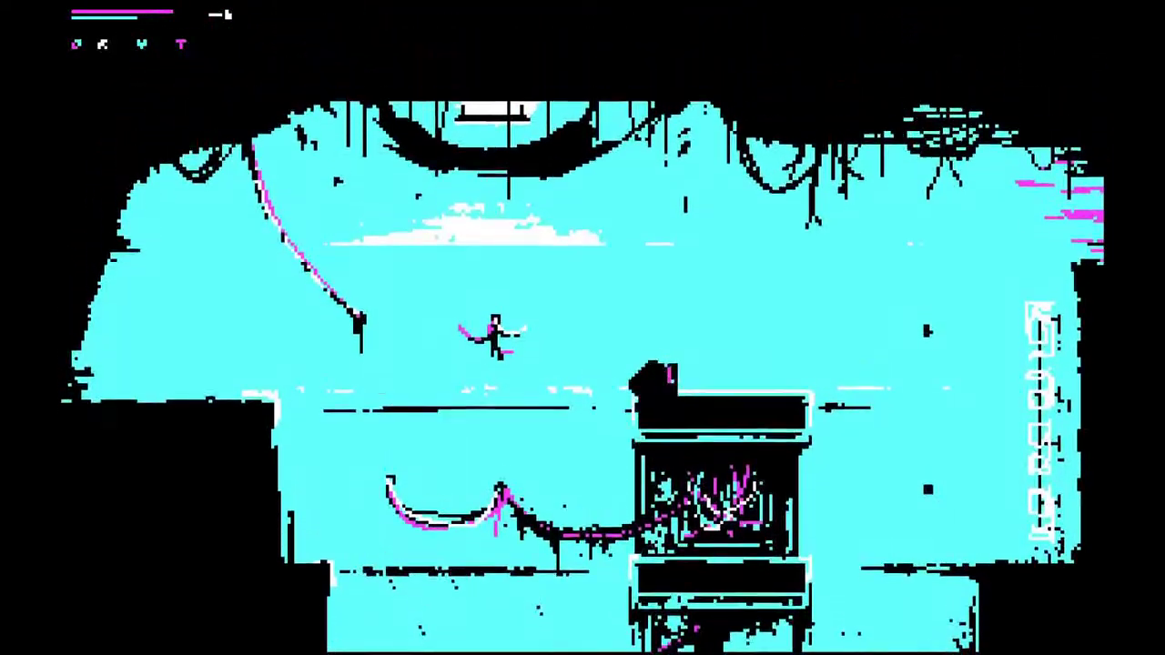
pyautogui.press('Right')
pyautogui.press('Right')
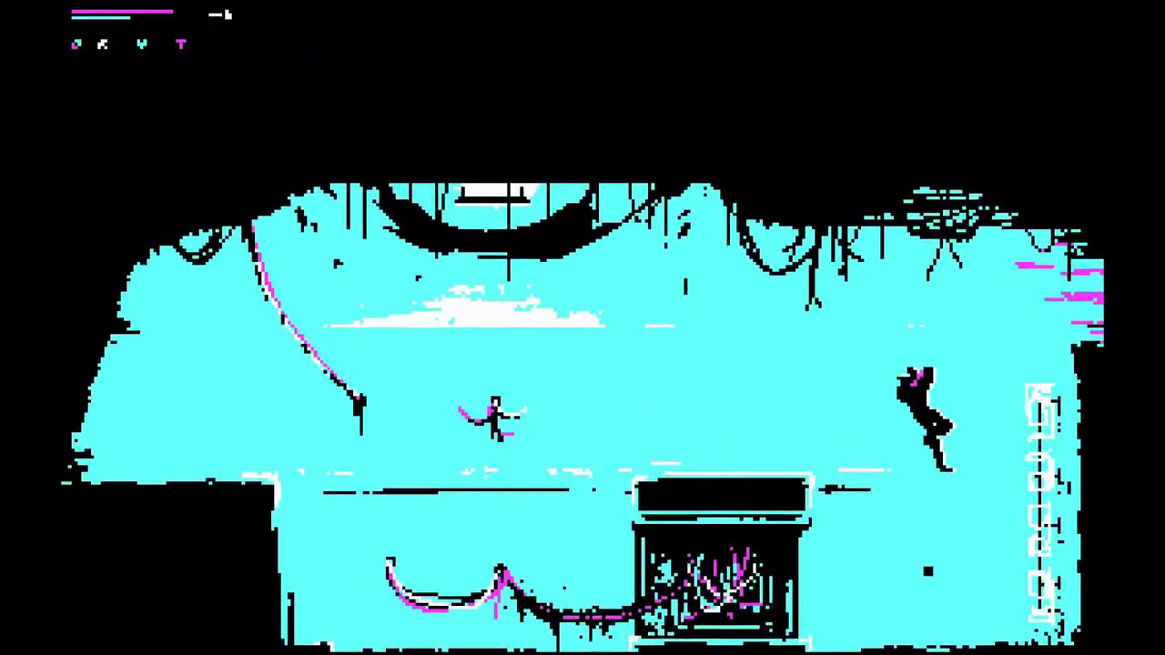
pyautogui.press('Right')
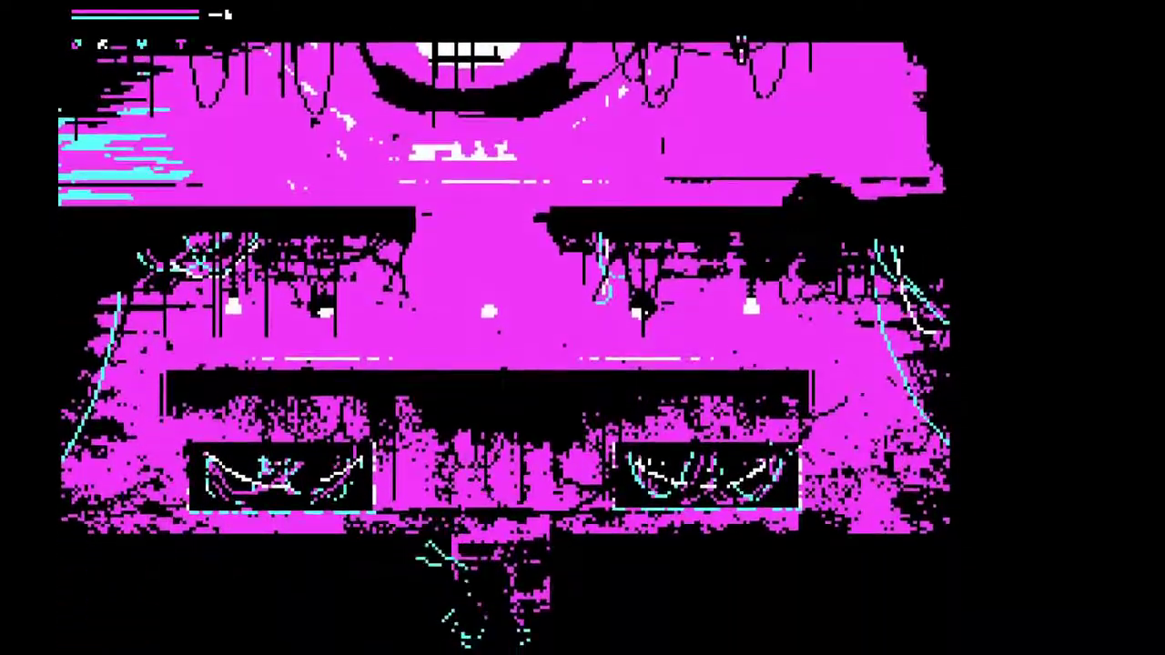
pyautogui.press('Down')
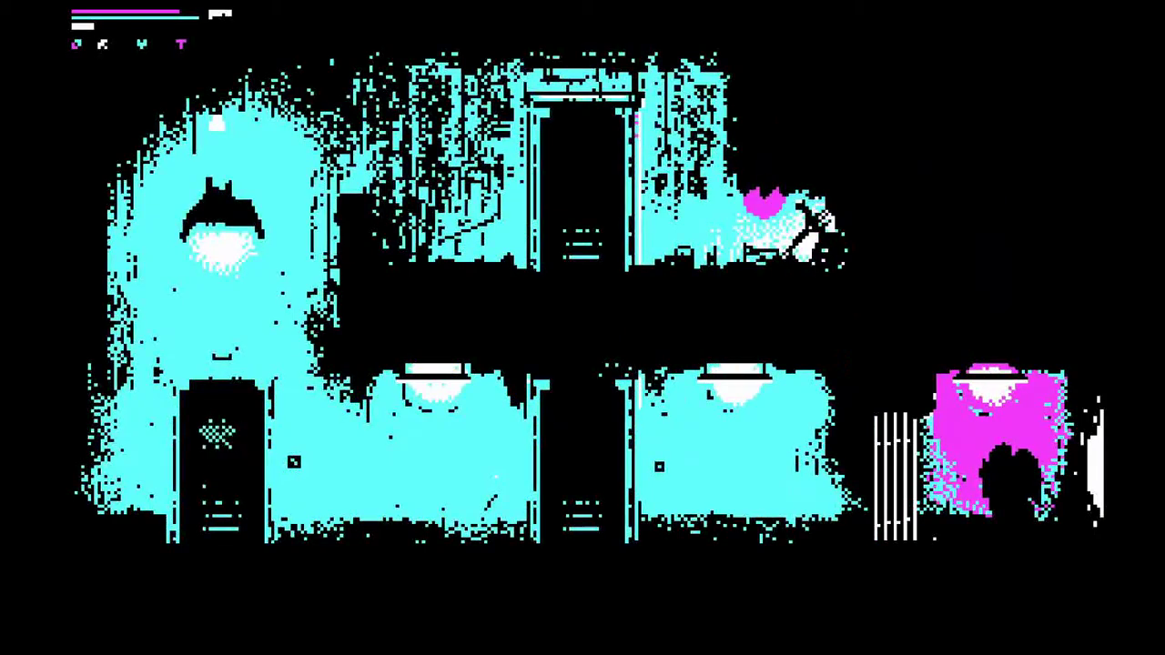
pyautogui.press('Right')
pyautogui.press('Up')
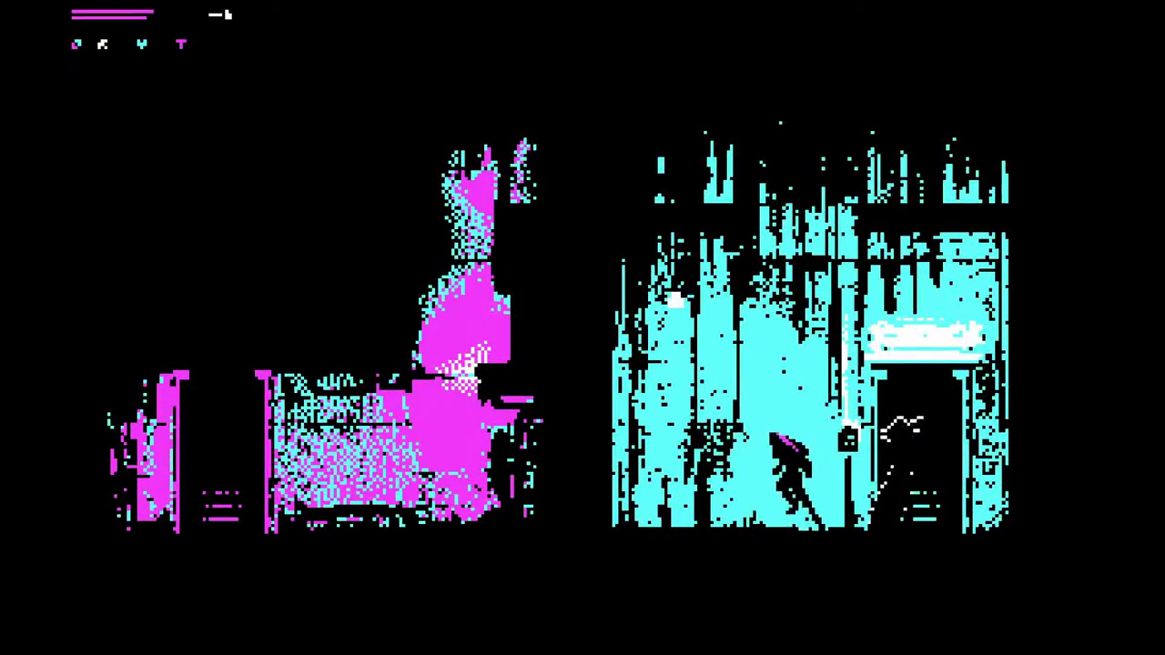
pyautogui.press('Left')
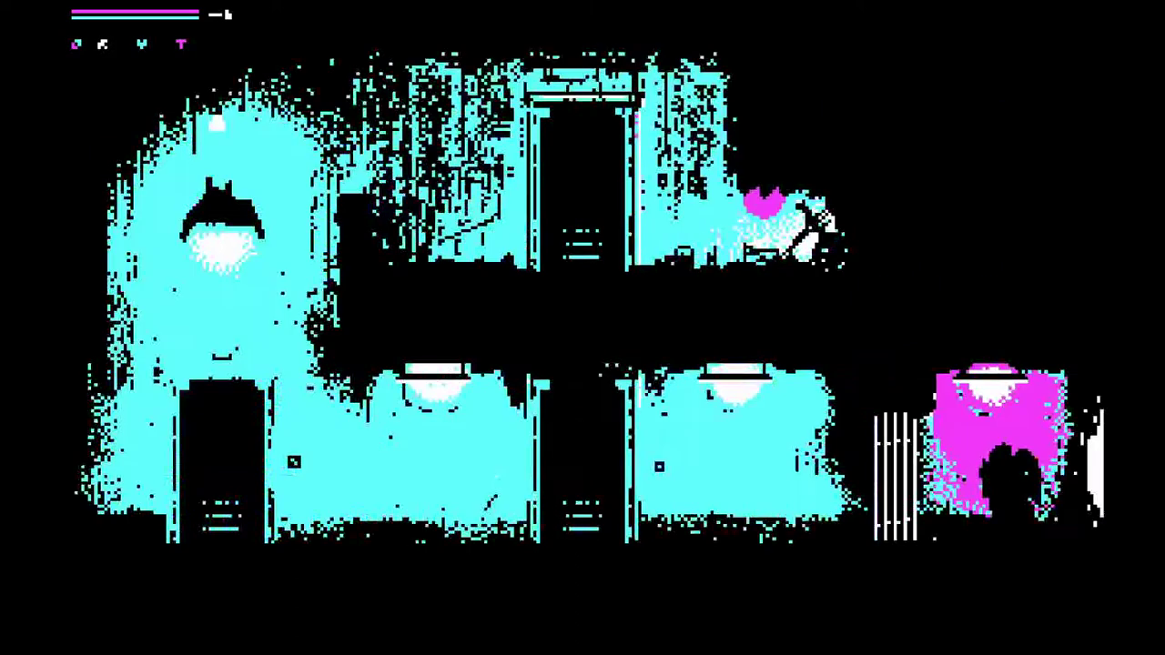
pyautogui.press('Right')
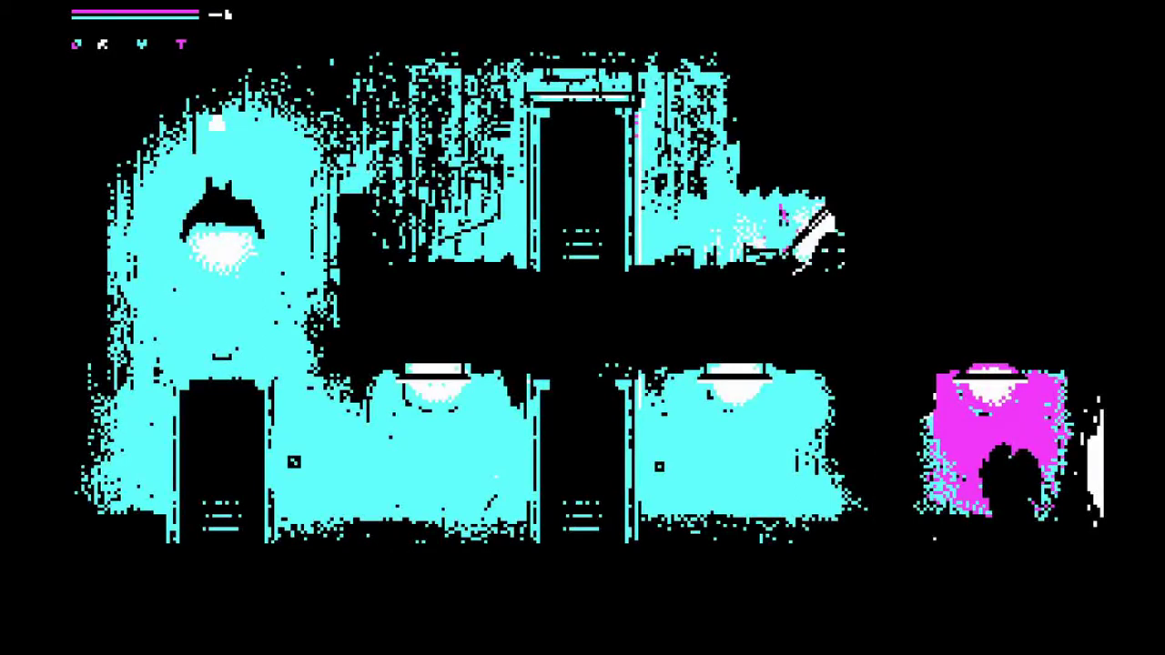
pyautogui.press('Left')
pyautogui.press('Left')
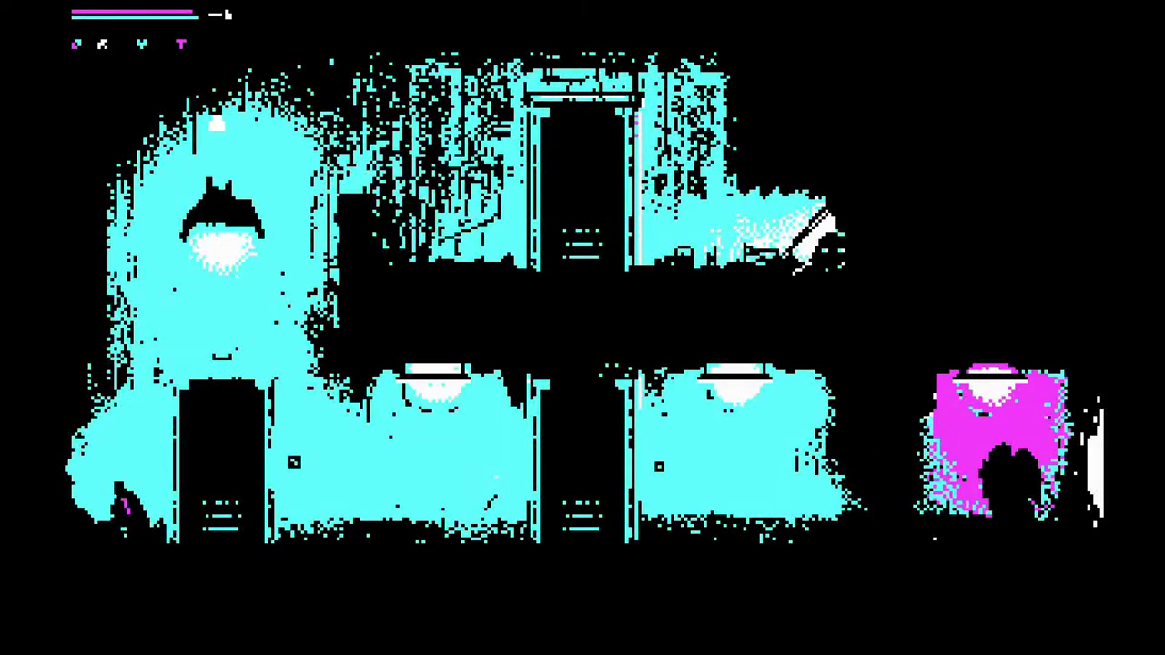
pyautogui.press('Right')
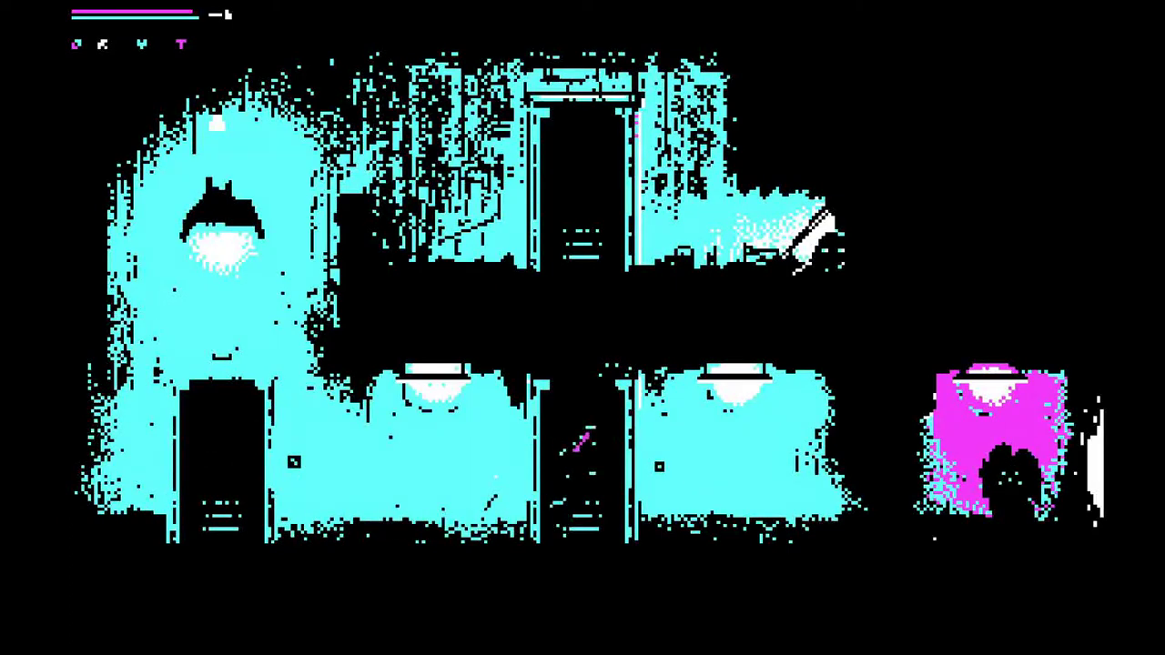
pyautogui.press('Right')
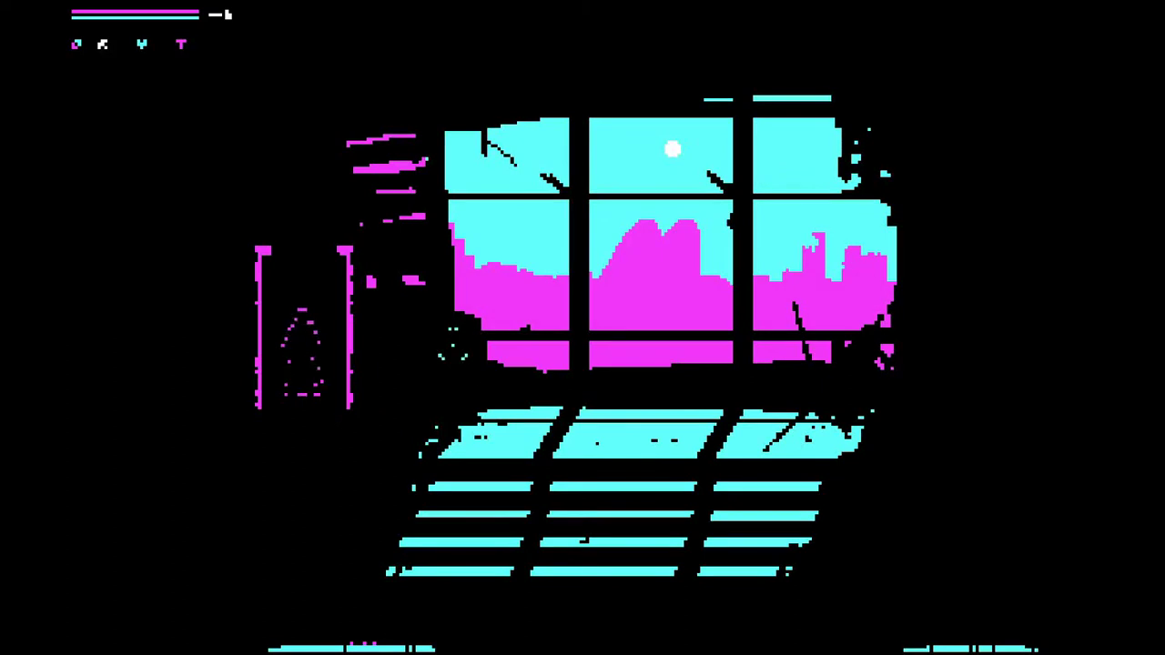
pyautogui.press('Right')
pyautogui.press('Right')
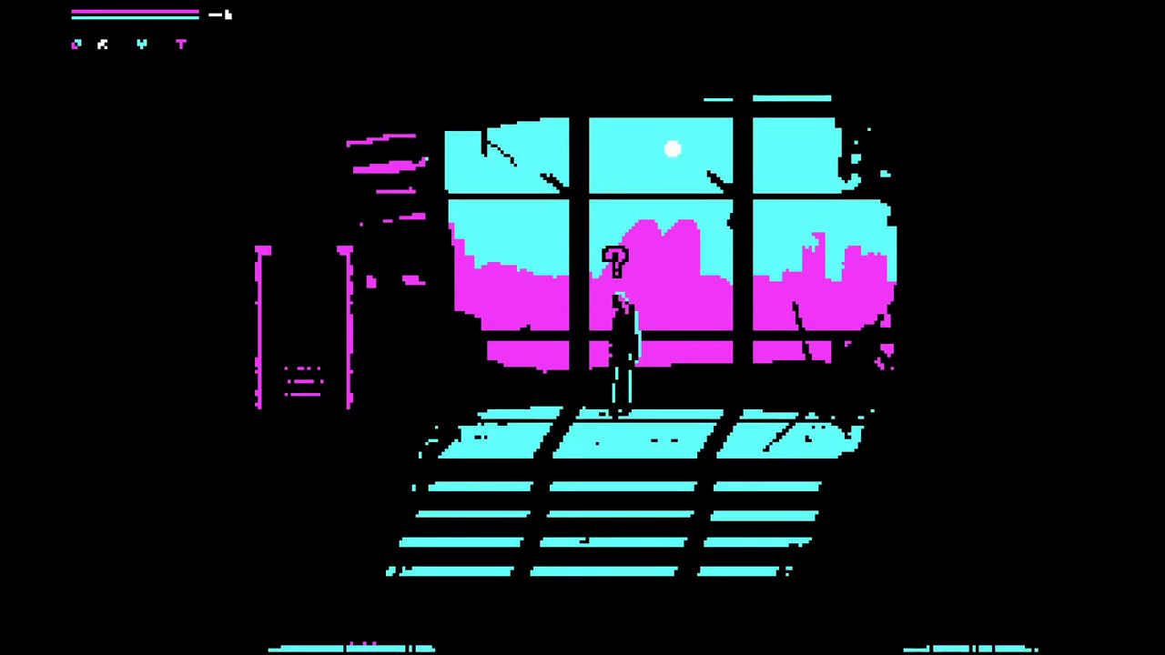
pyautogui.press('Left')
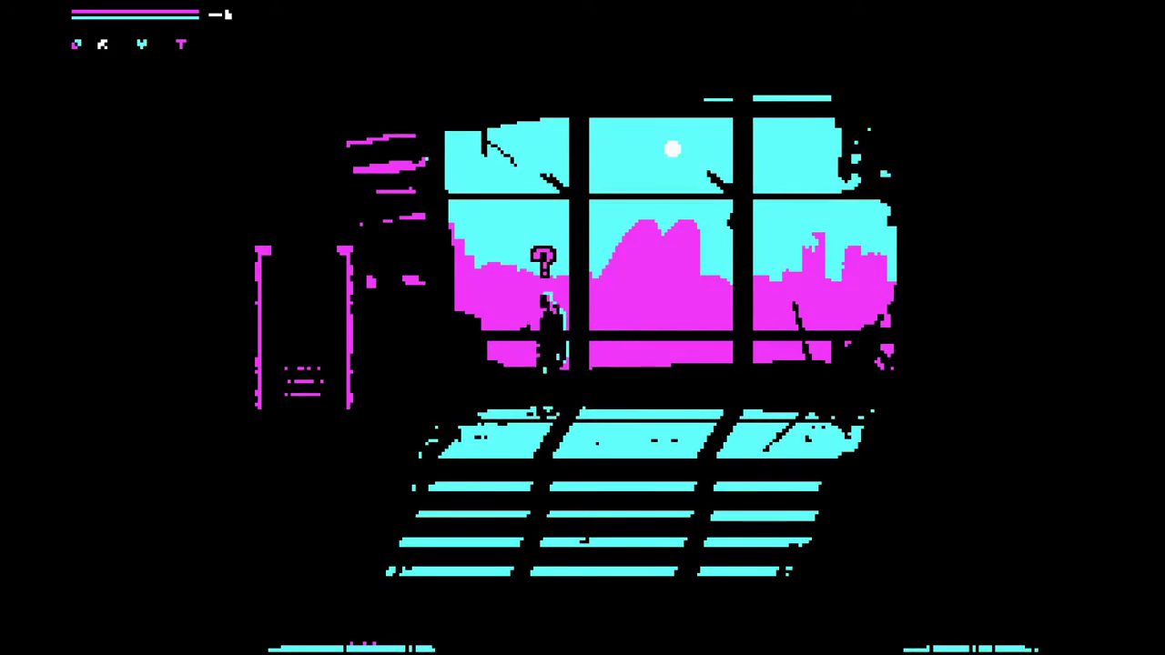
pyautogui.press('Left')
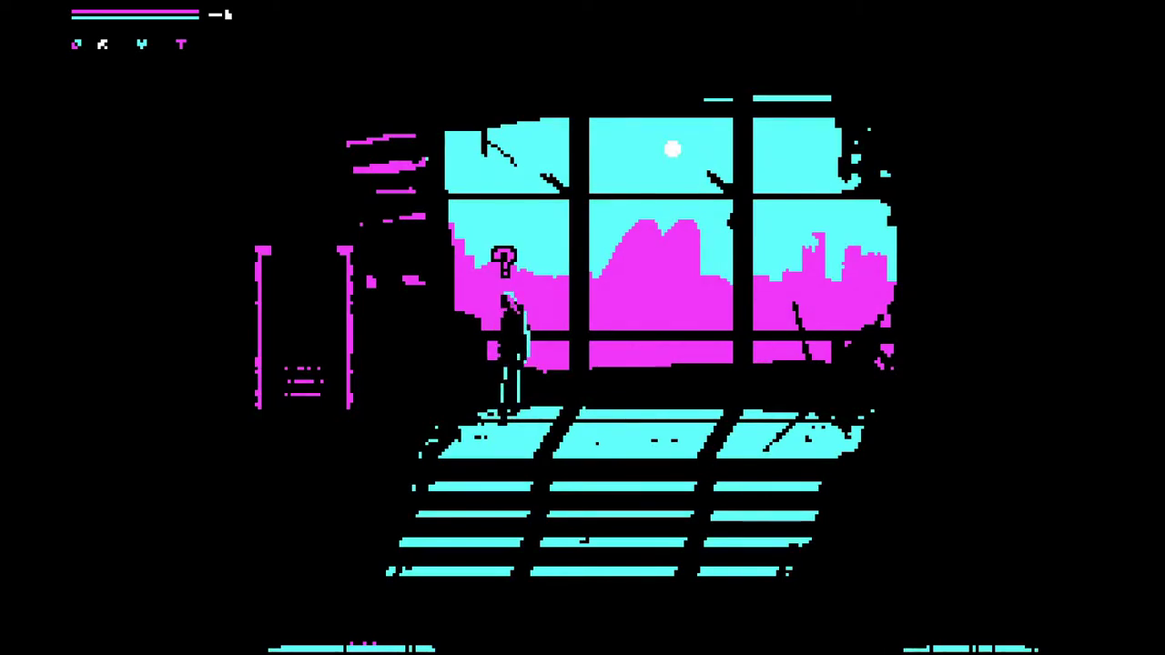
pyautogui.press('Left')
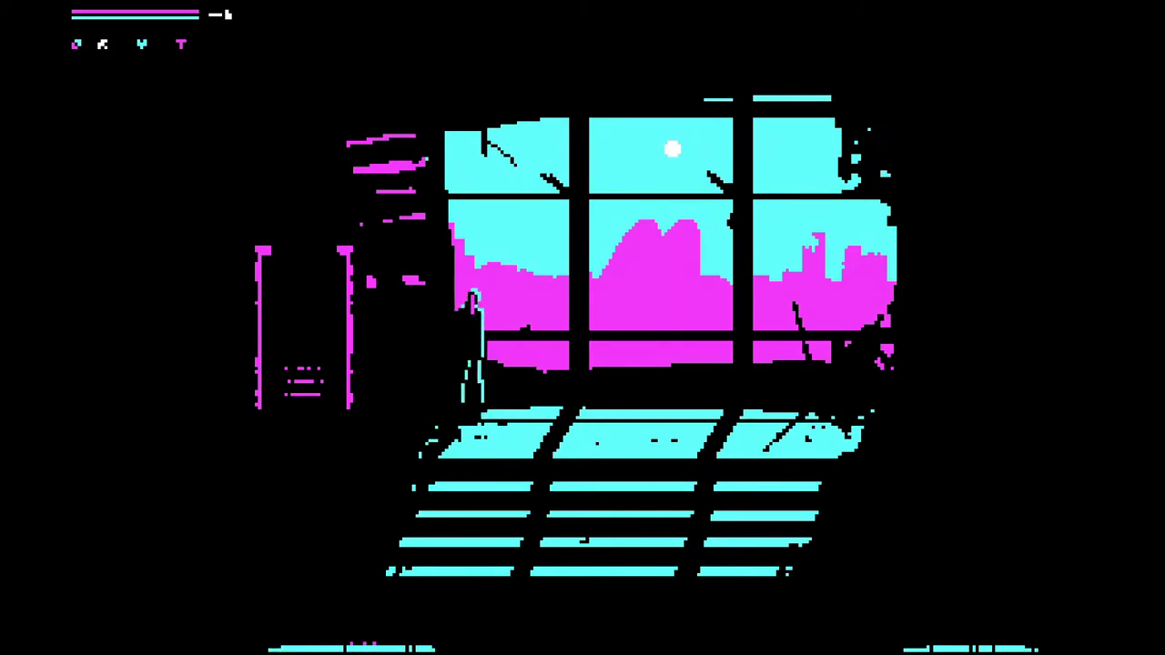
pyautogui.press('Left')
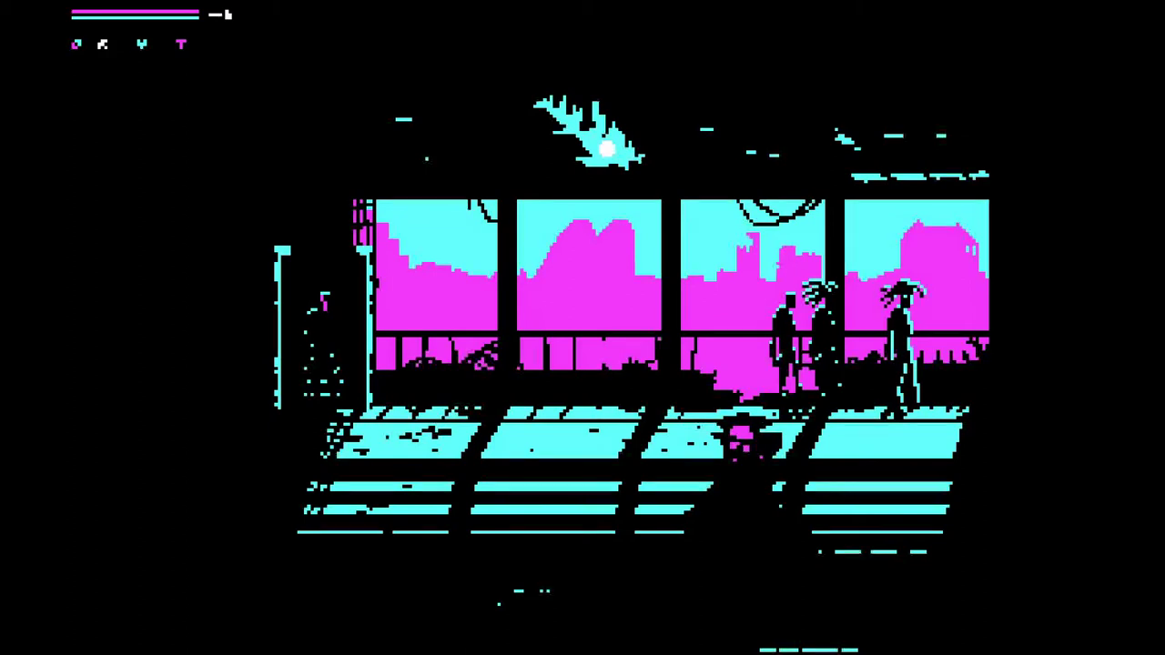
pyautogui.press('Right')
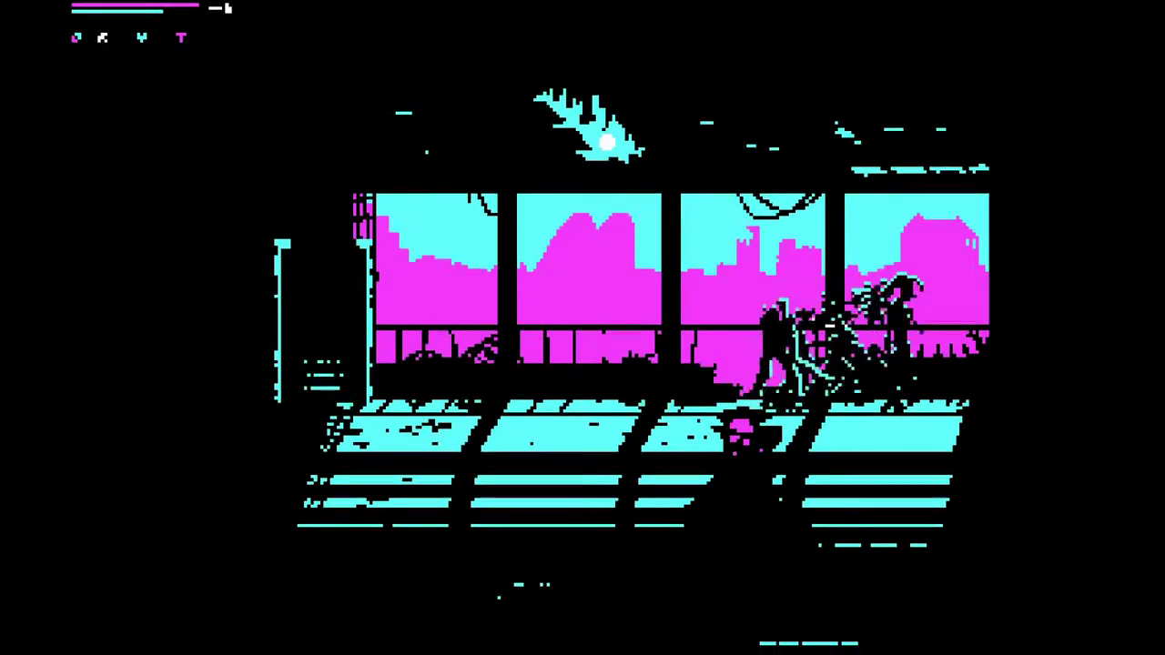
pyautogui.press('Right')
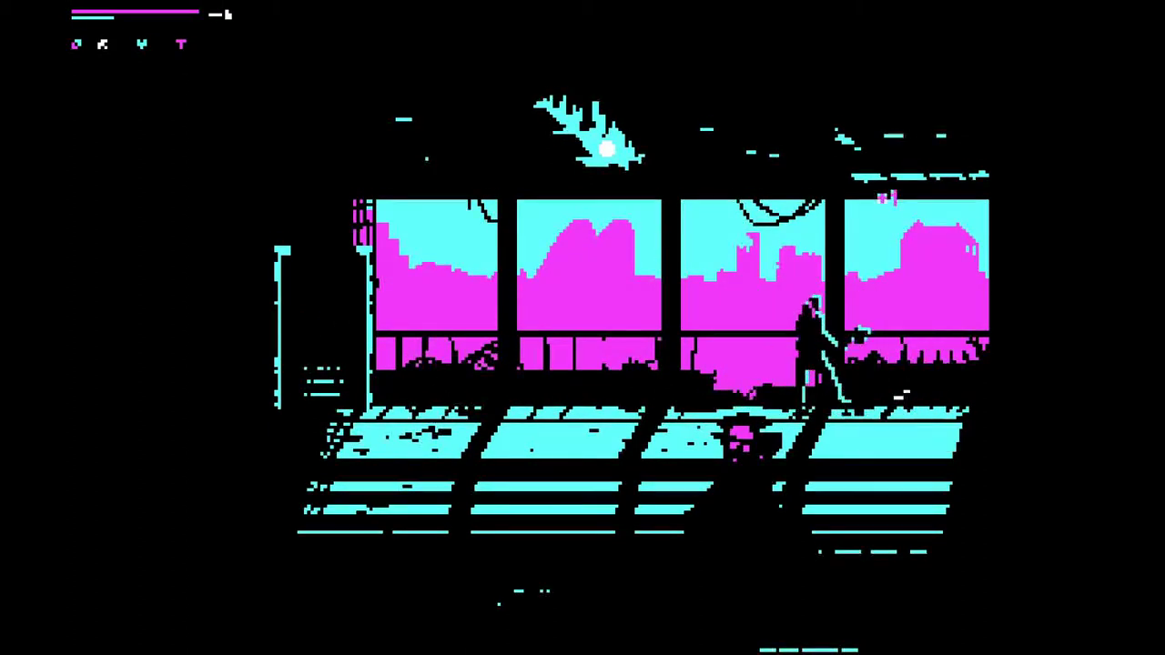
pyautogui.press('Right')
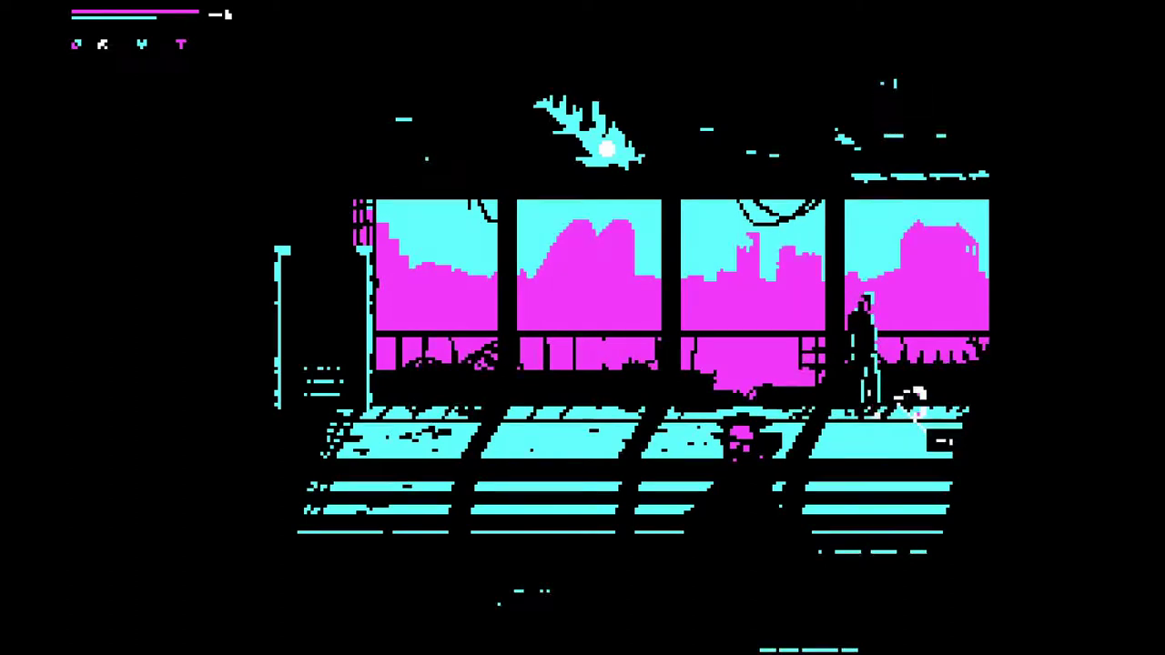
pyautogui.press('Left')
pyautogui.press('Left')
pyautogui.press('Right')
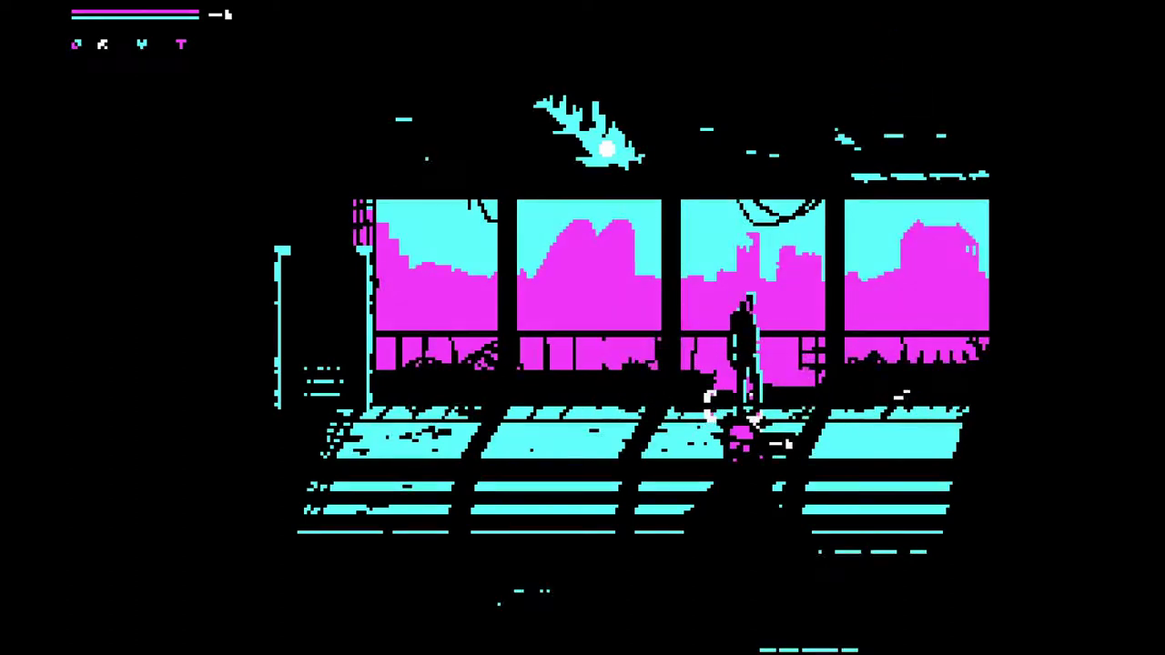
pyautogui.press('Right')
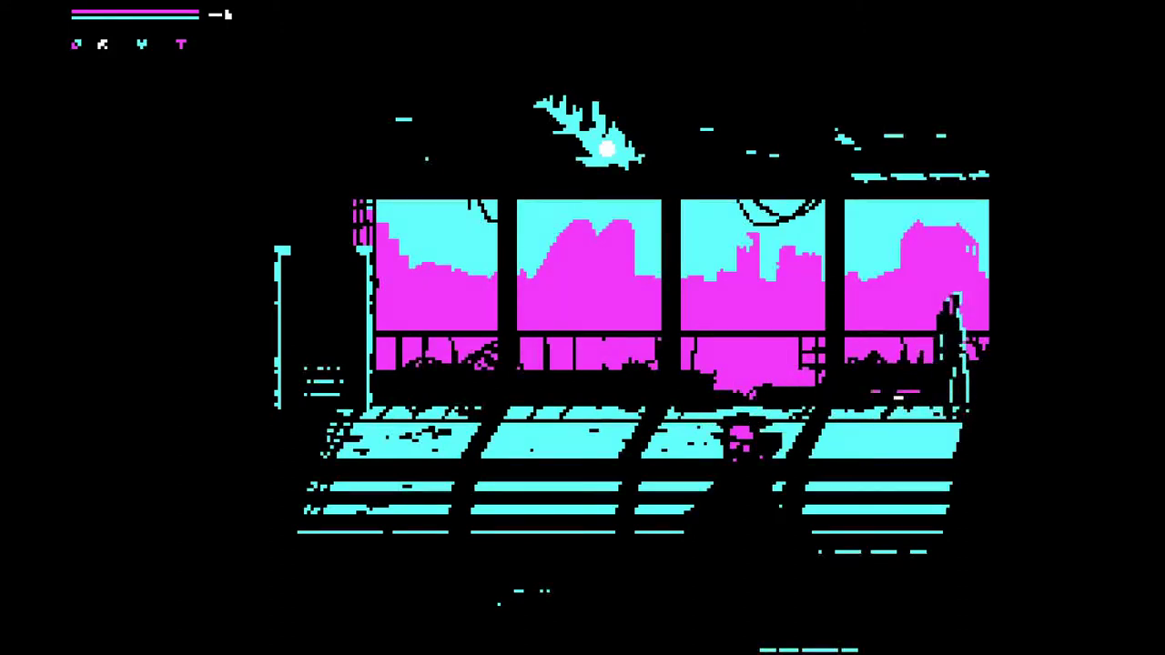
pyautogui.press('Left')
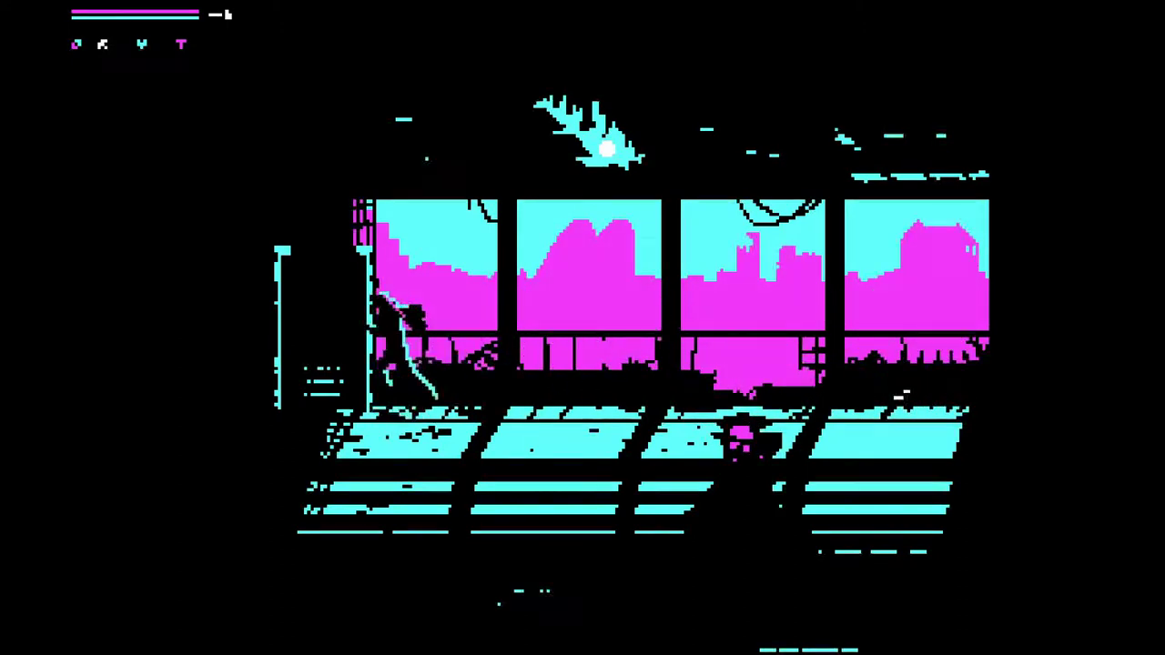
pyautogui.press('Left')
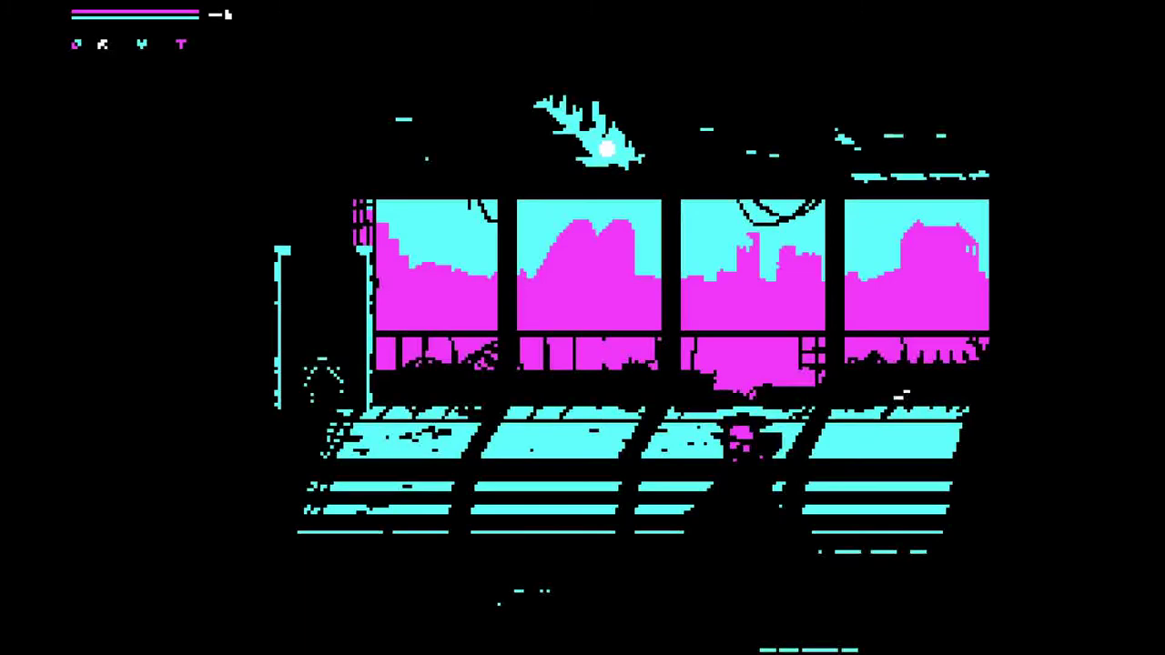
pyautogui.press('Left')
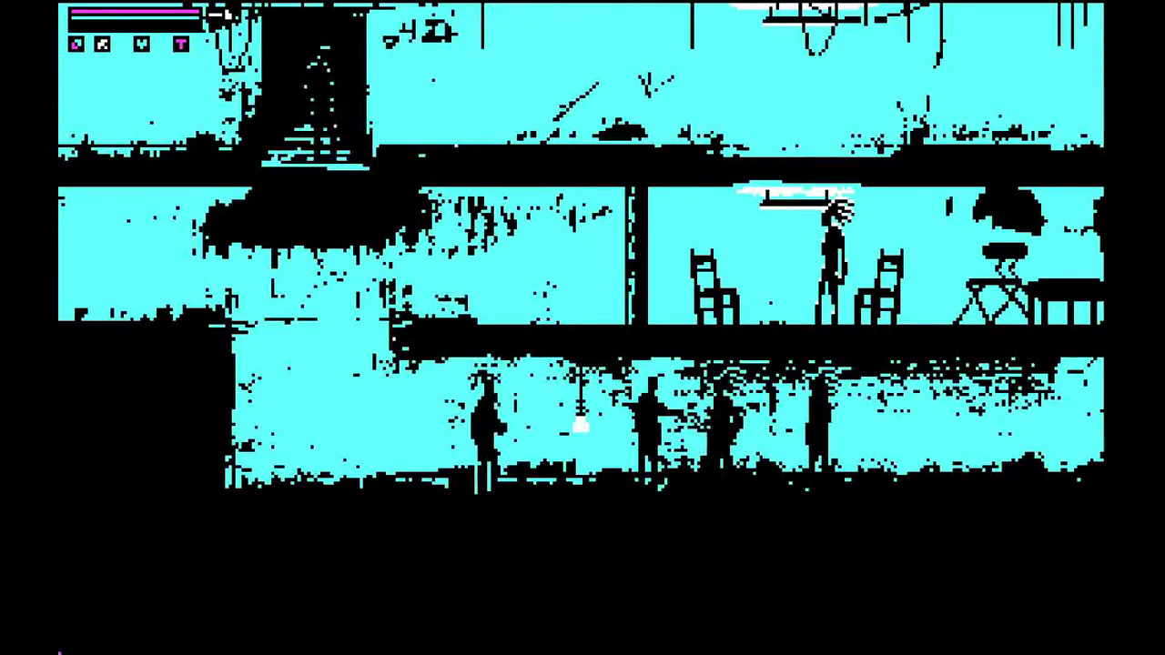
pyautogui.press('Right')
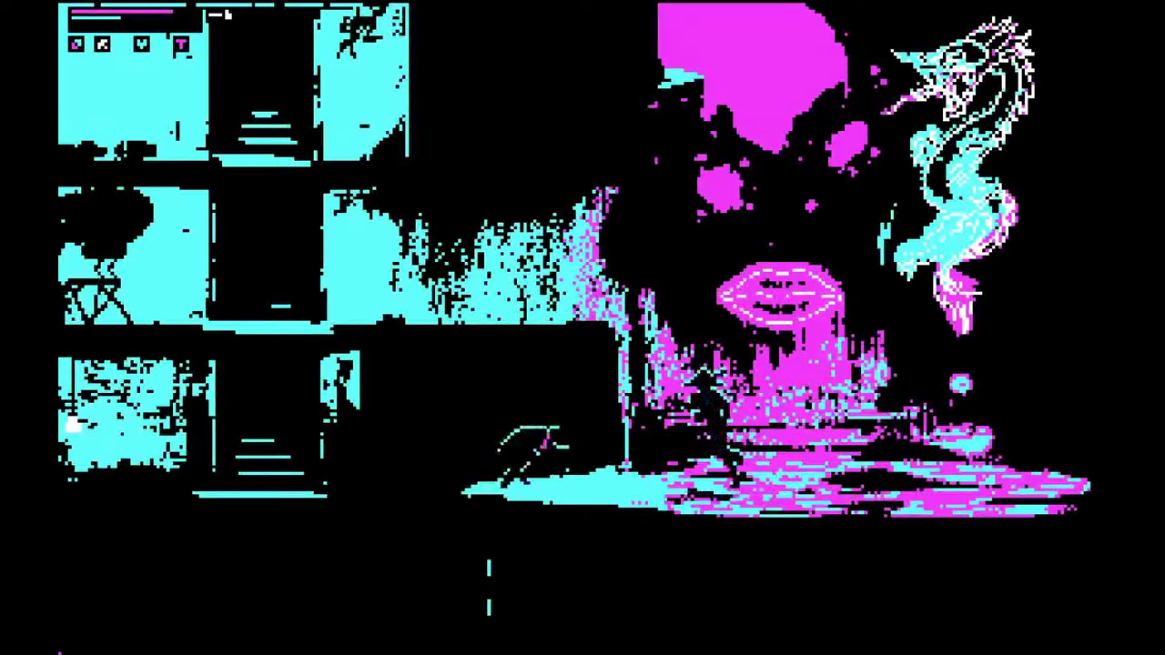
pyautogui.press('Left')
pyautogui.press('Right')
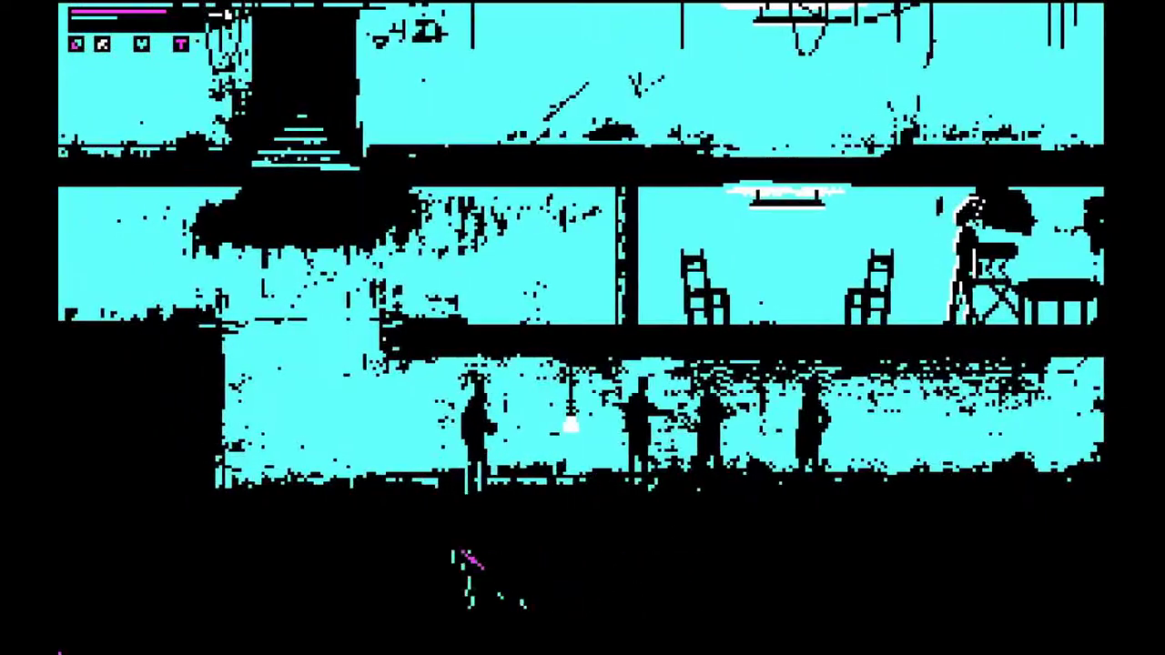
pyautogui.press('Left')
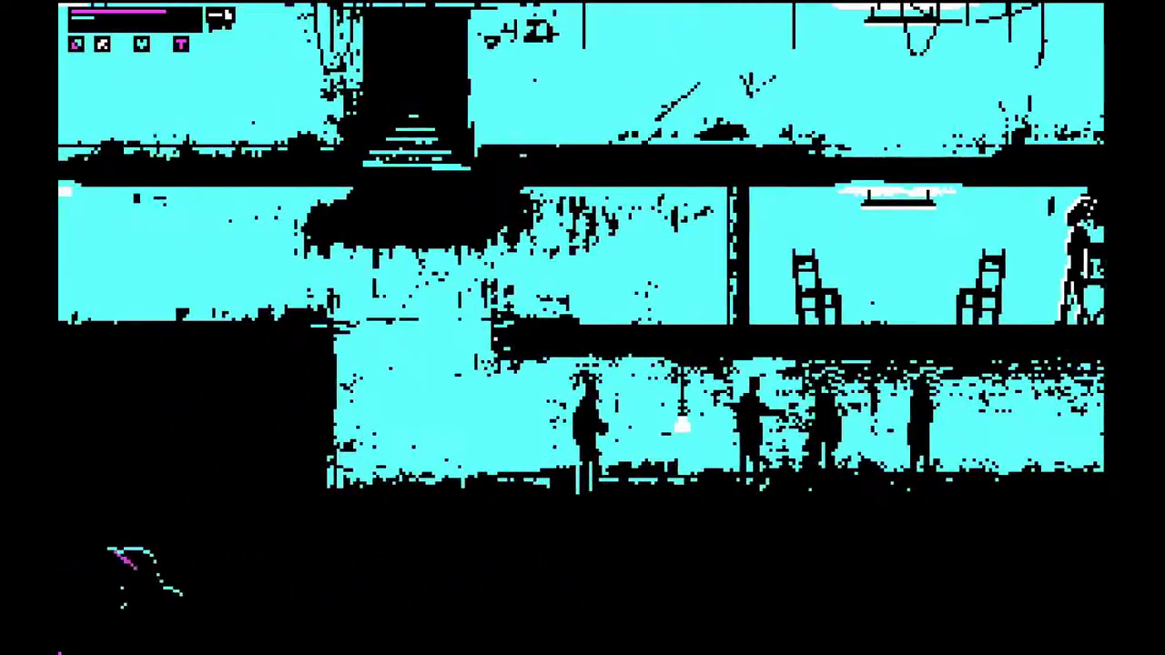
pyautogui.press('Left')
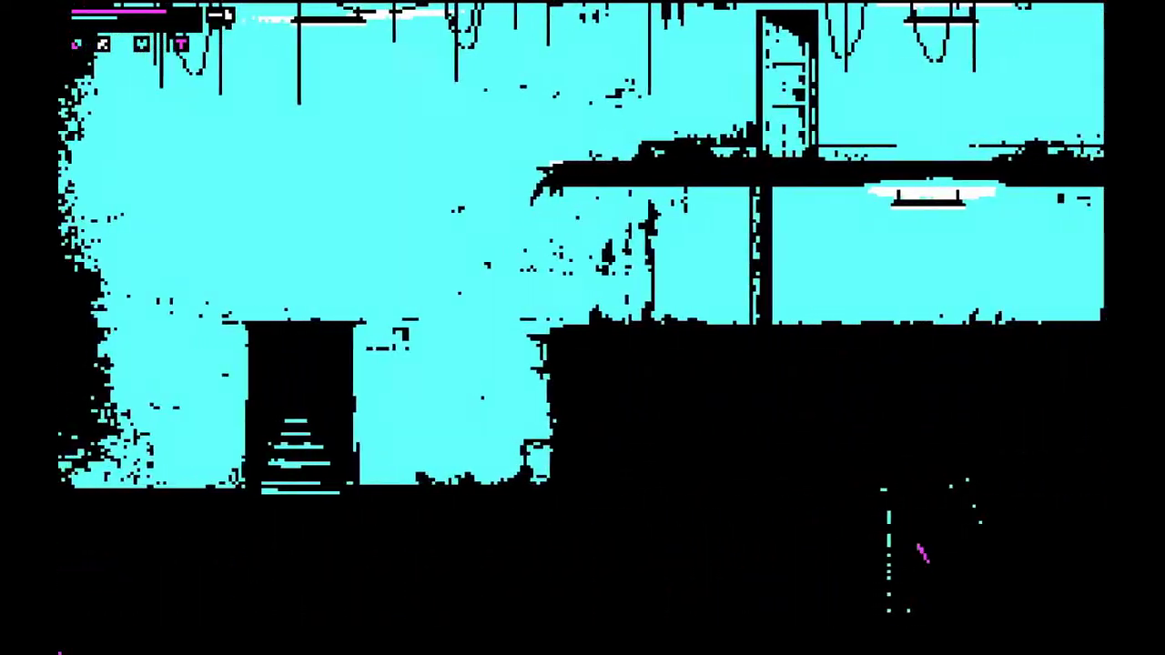
pyautogui.press('x')
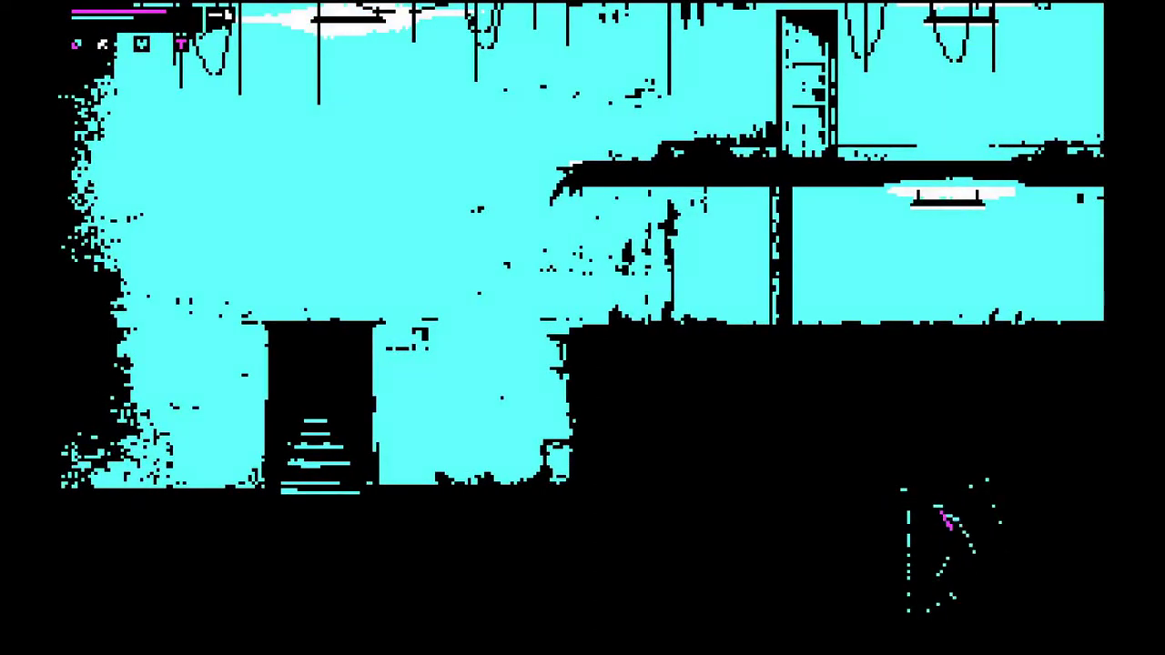
pyautogui.press('Left')
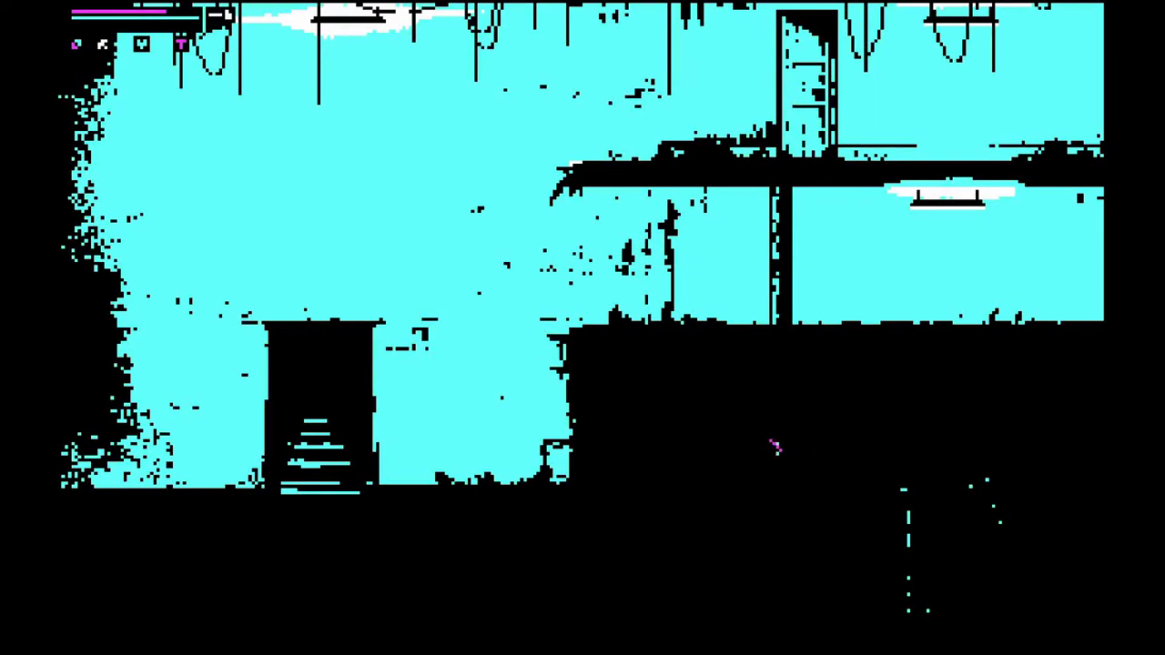
pyautogui.press('Up')
pyautogui.press('Left')
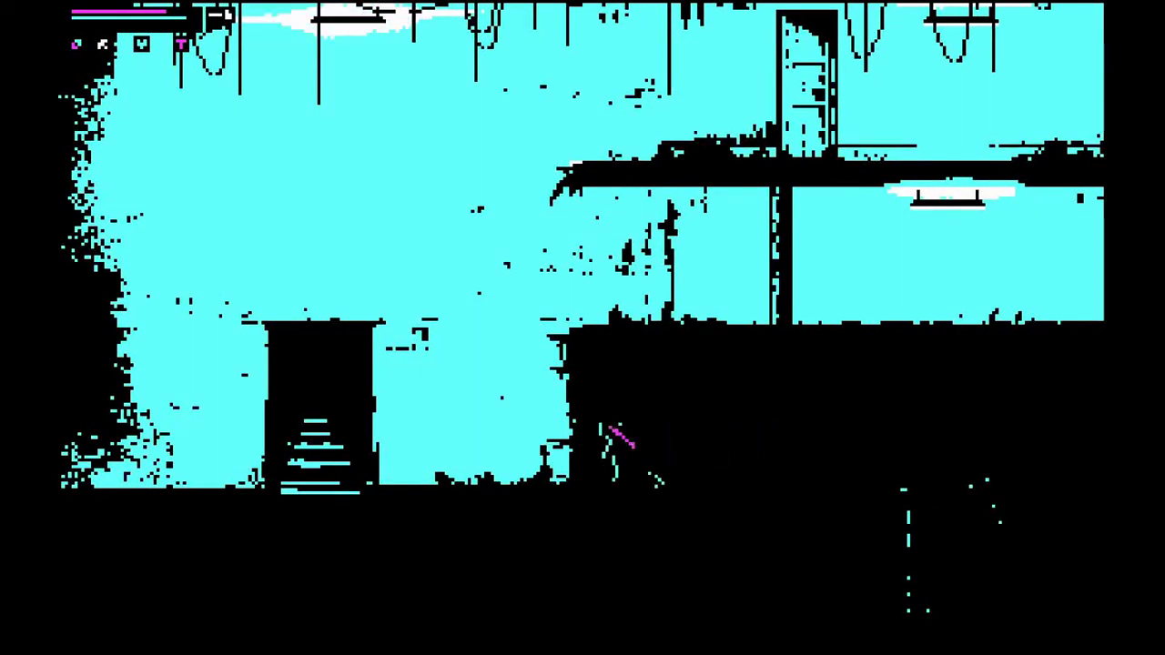
pyautogui.press('Up')
pyautogui.press('Left')
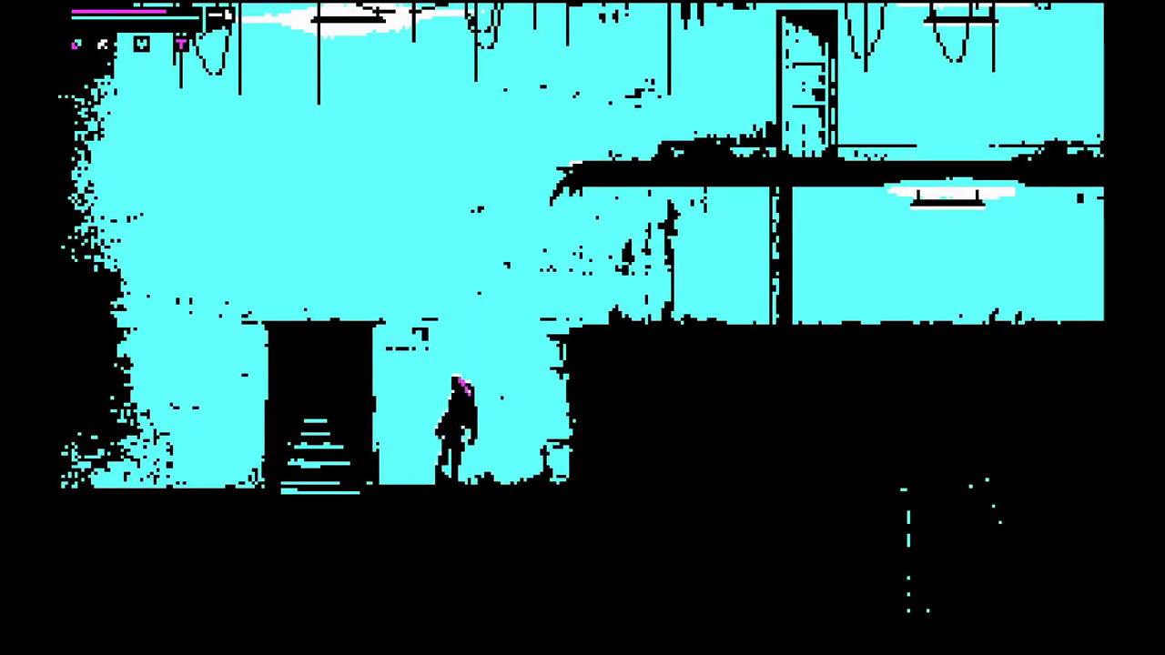
pyautogui.press('Left')
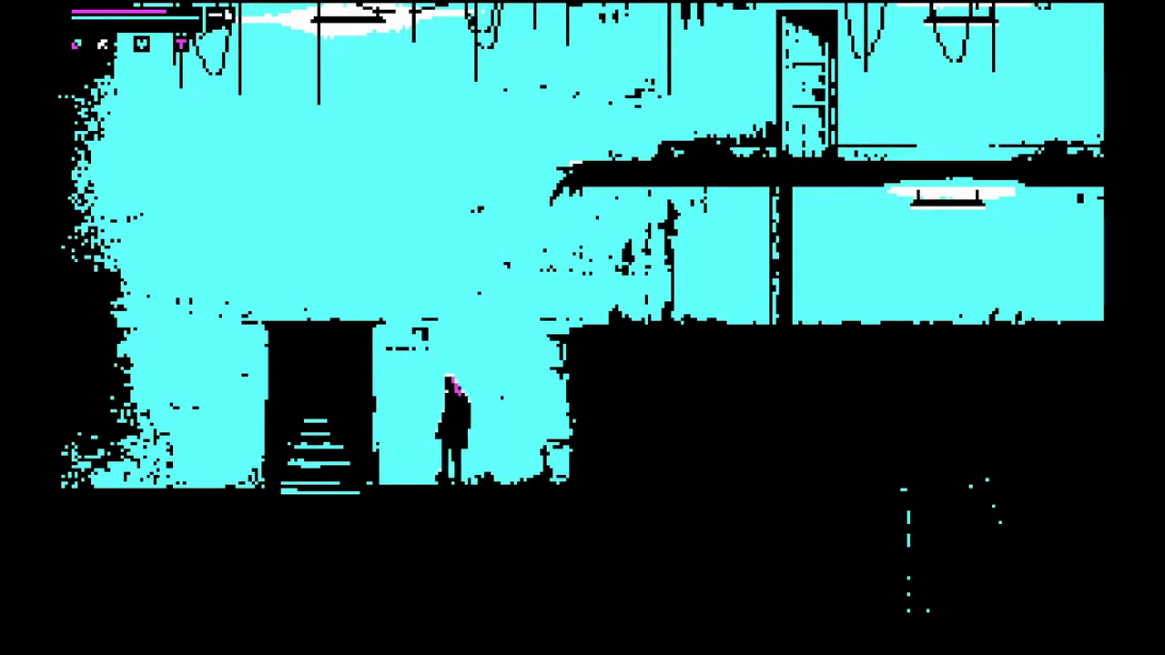
pyautogui.press('Down')
pyautogui.press('Right')
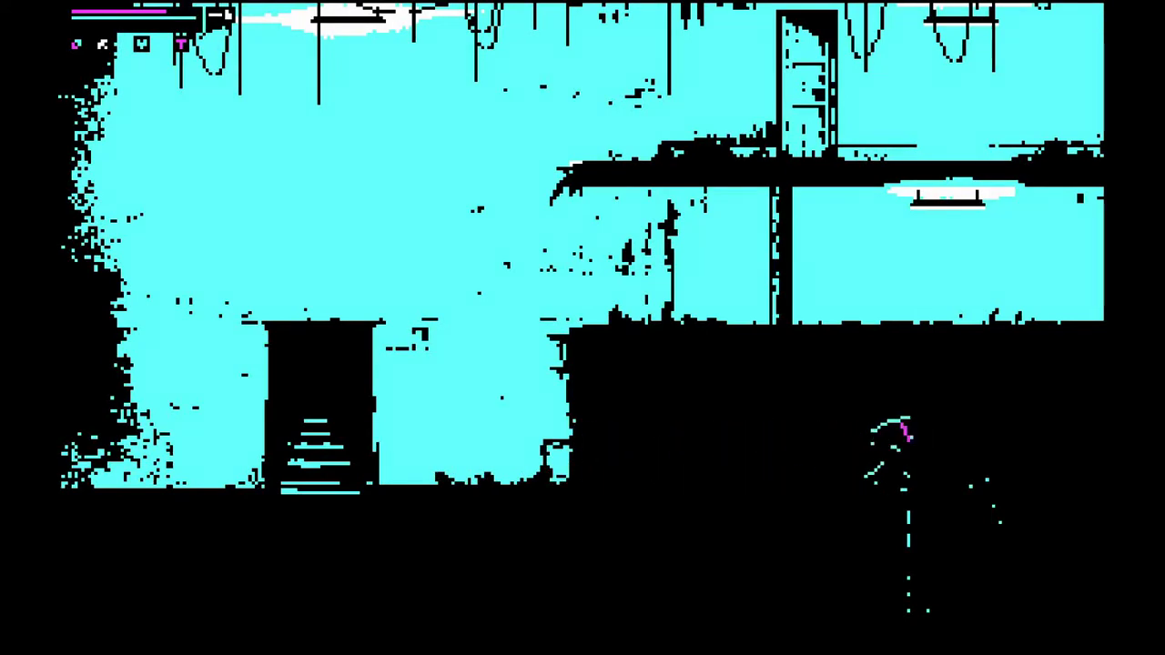
pyautogui.press('Right')
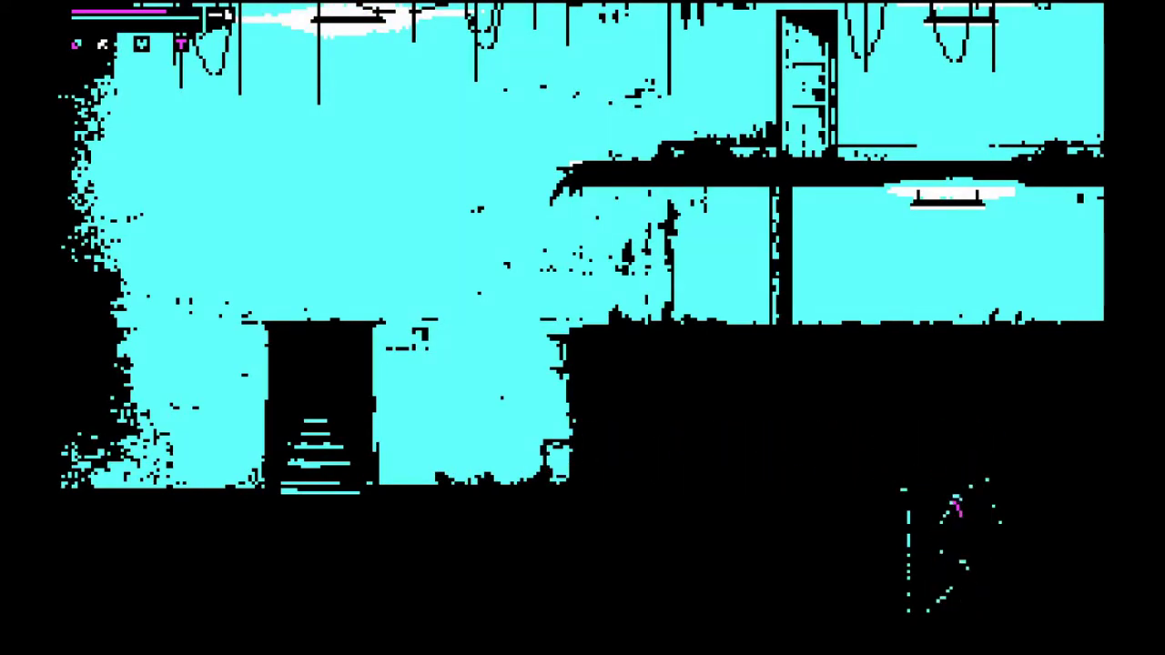
pyautogui.press('Right')
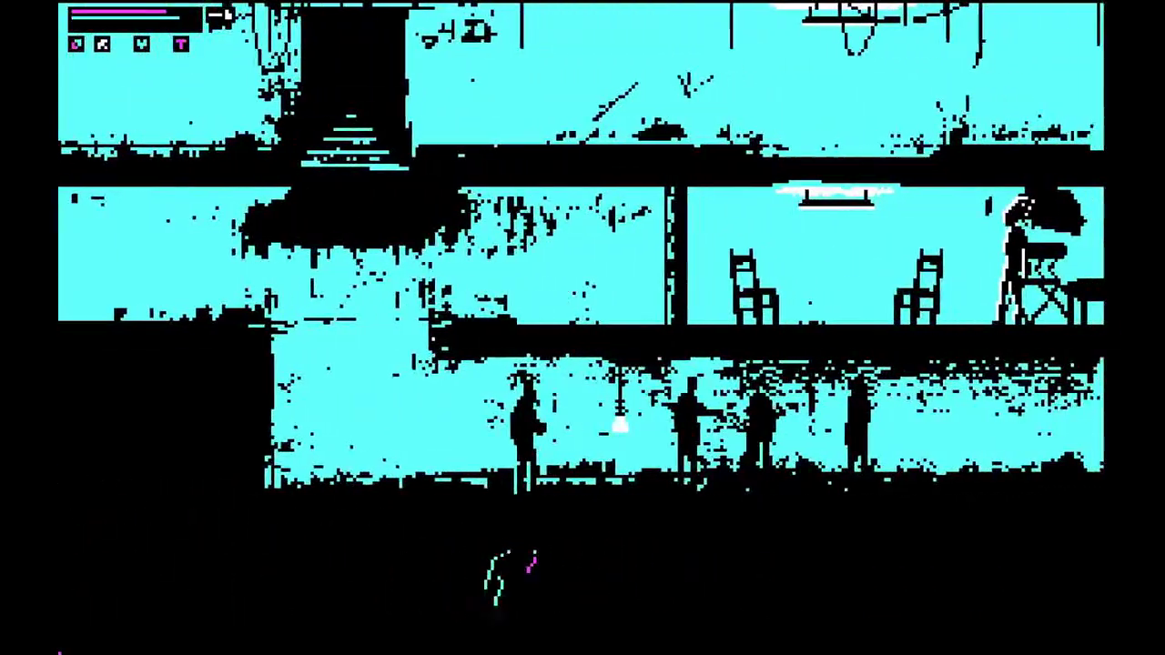
pyautogui.press('Right')
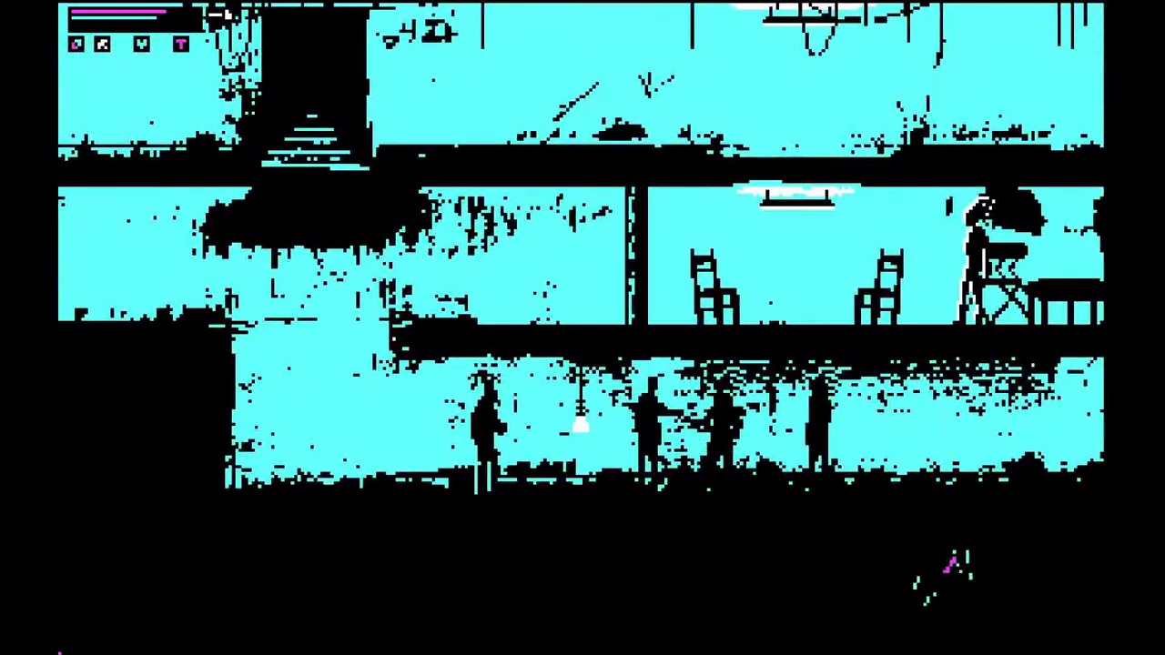
pyautogui.press('Right')
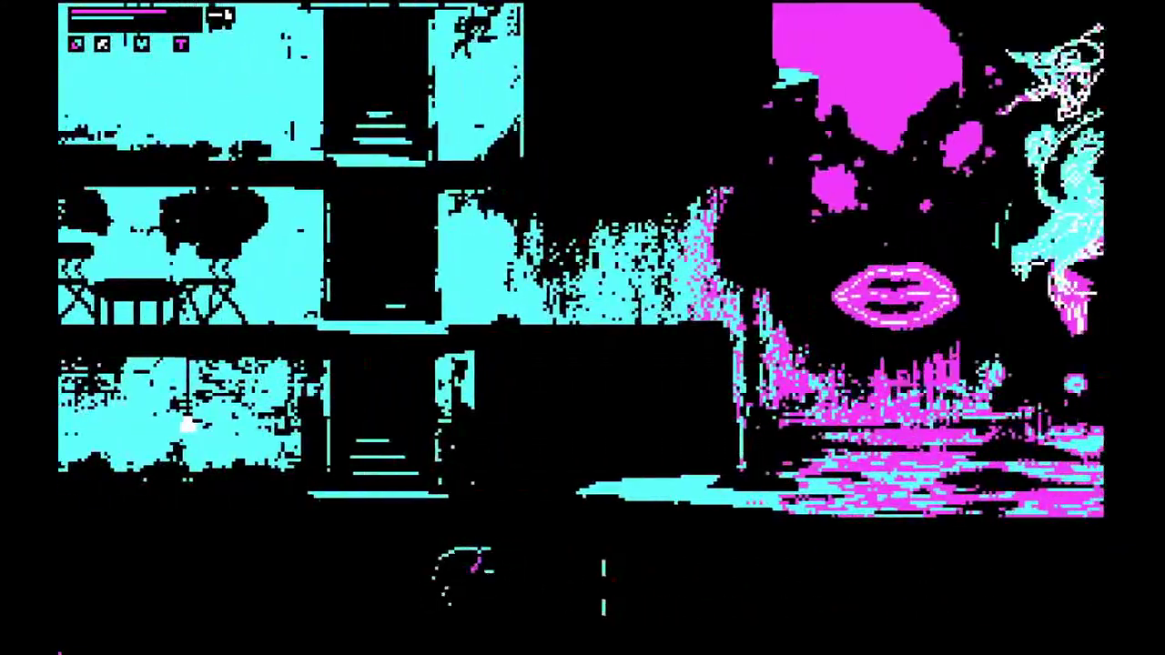
pyautogui.press('Right')
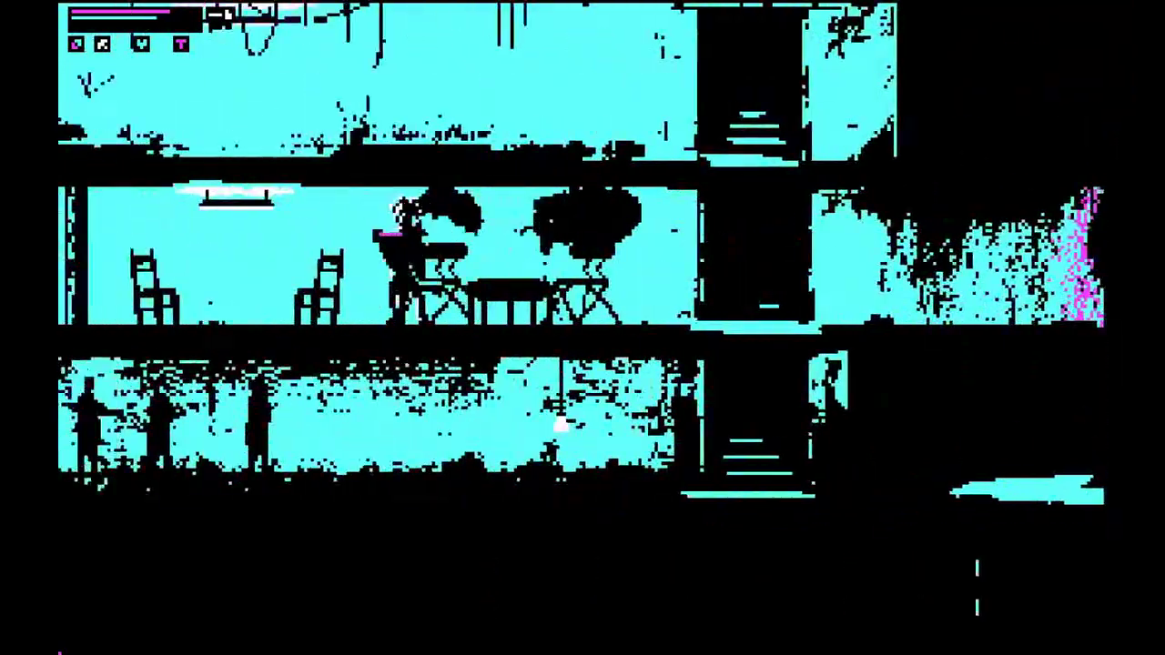
pyautogui.press('Left')
pyautogui.press('Right')
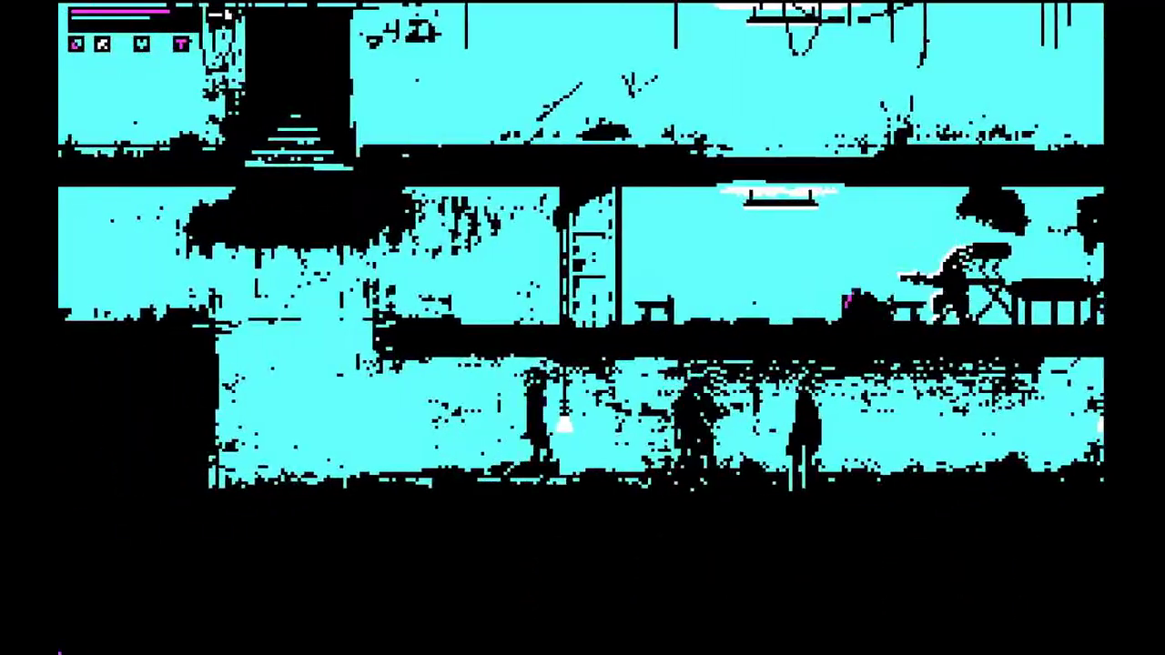
pyautogui.press('Right')
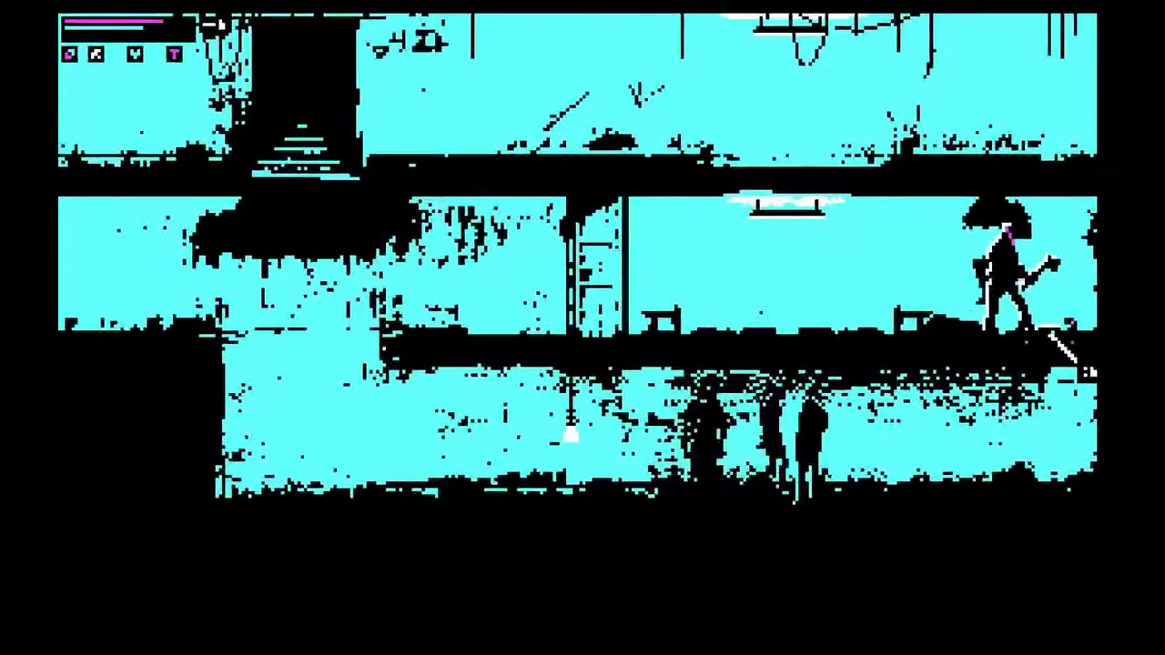
pyautogui.press('Right')
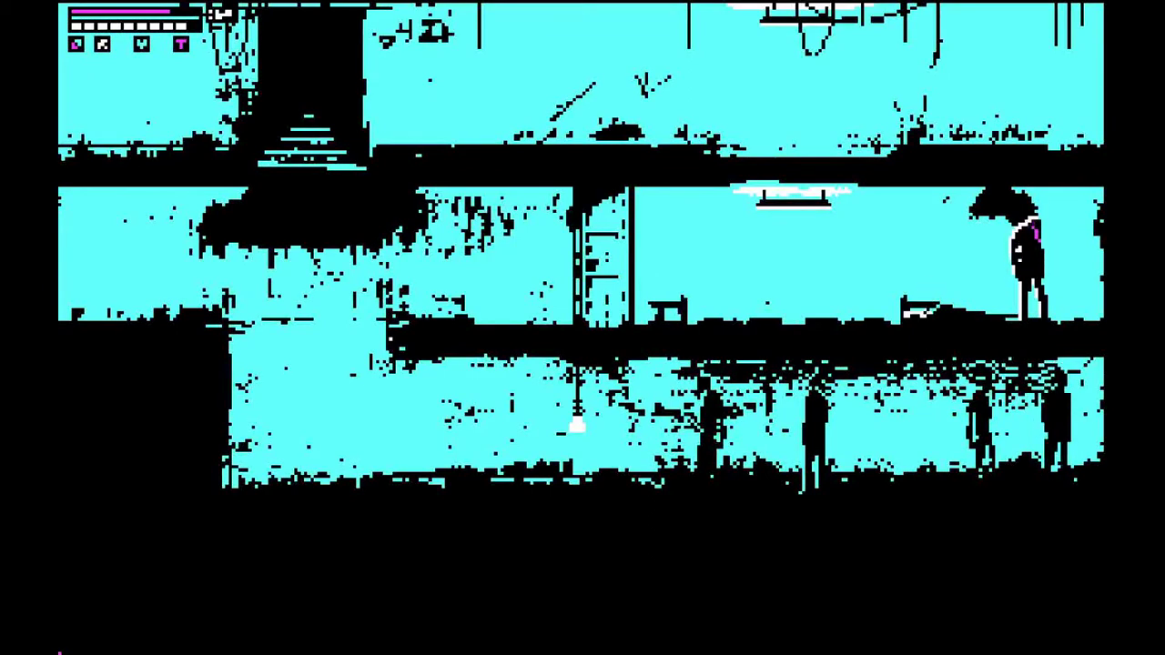
pyautogui.press('Left')
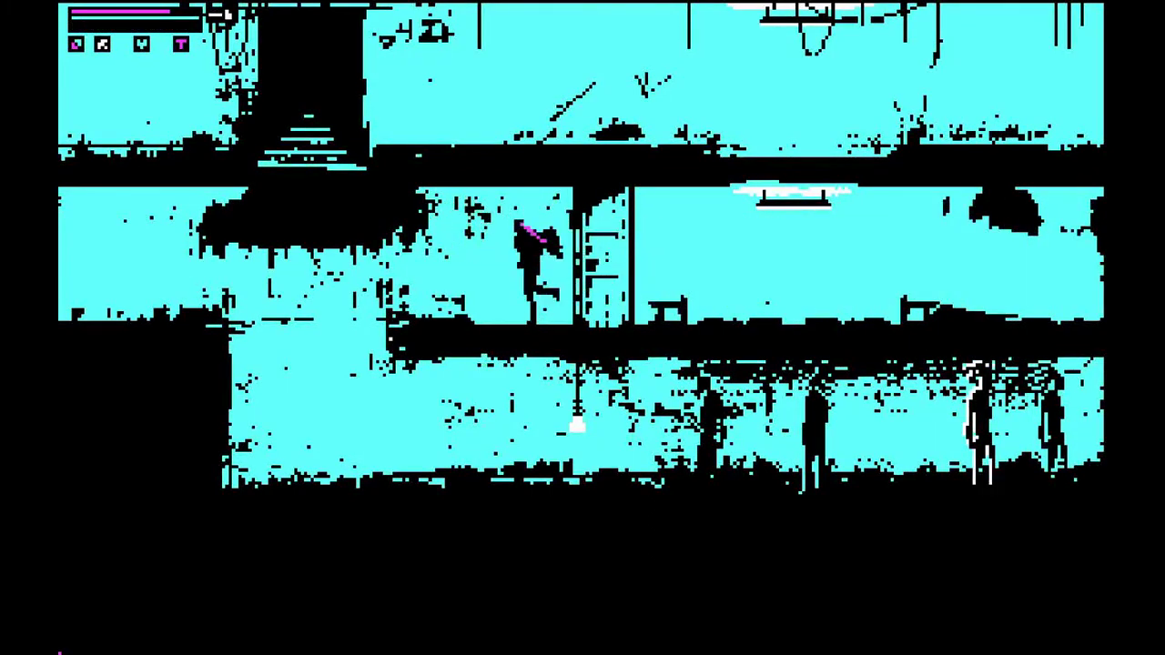
pyautogui.press('Left')
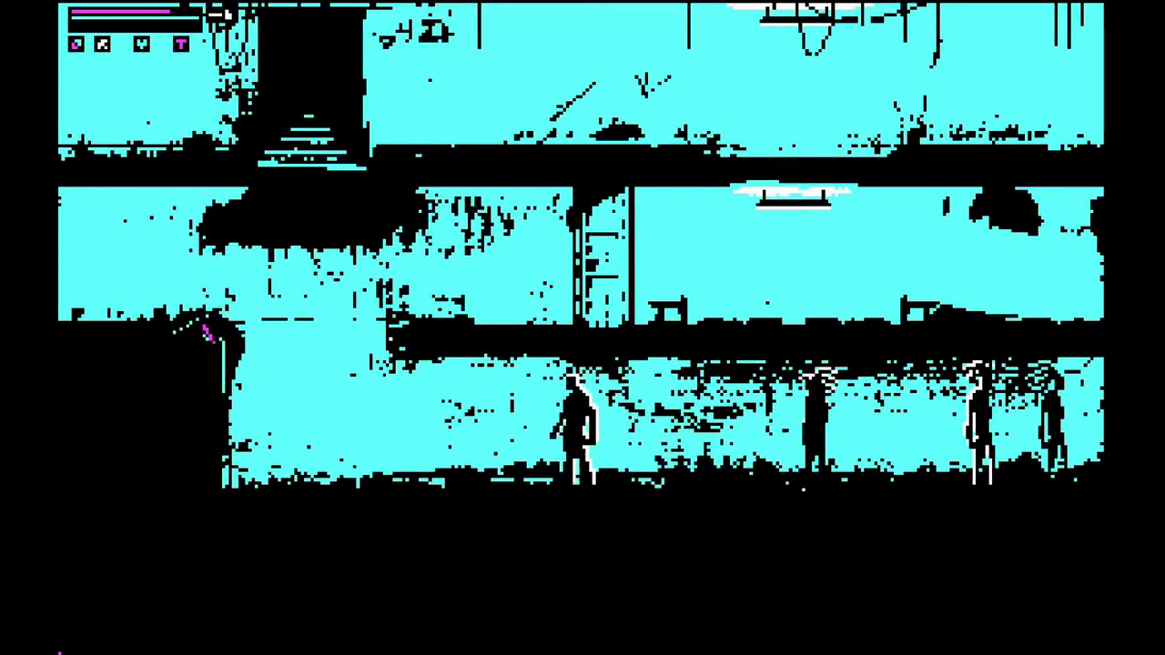
pyautogui.press('Down')
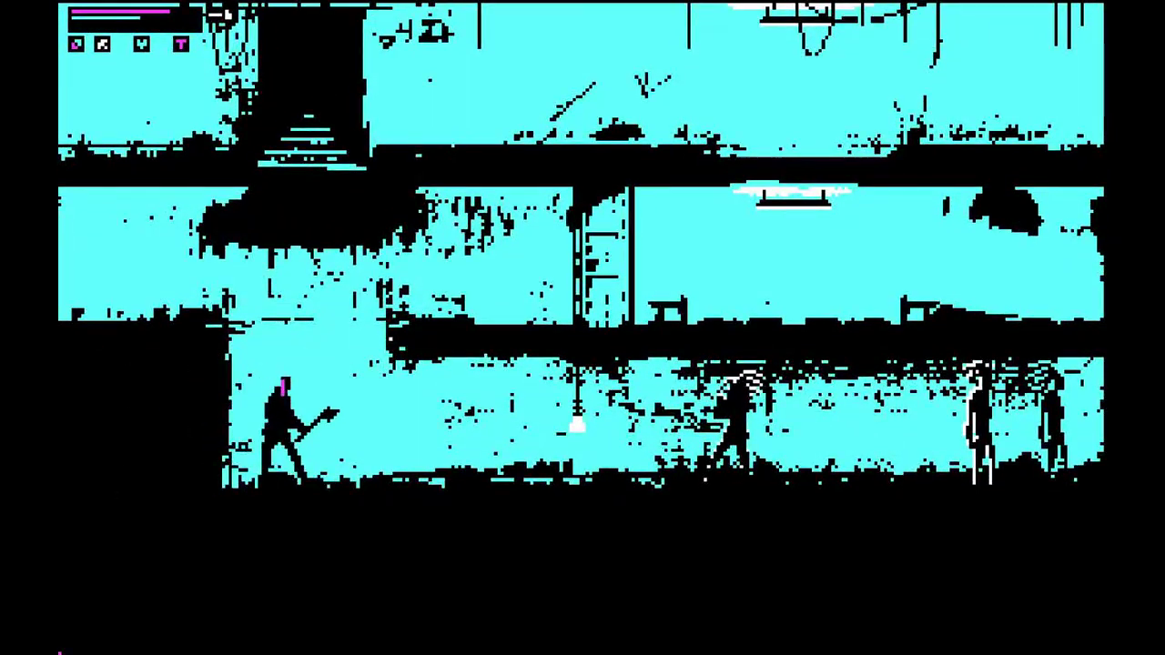
pyautogui.press('Right')
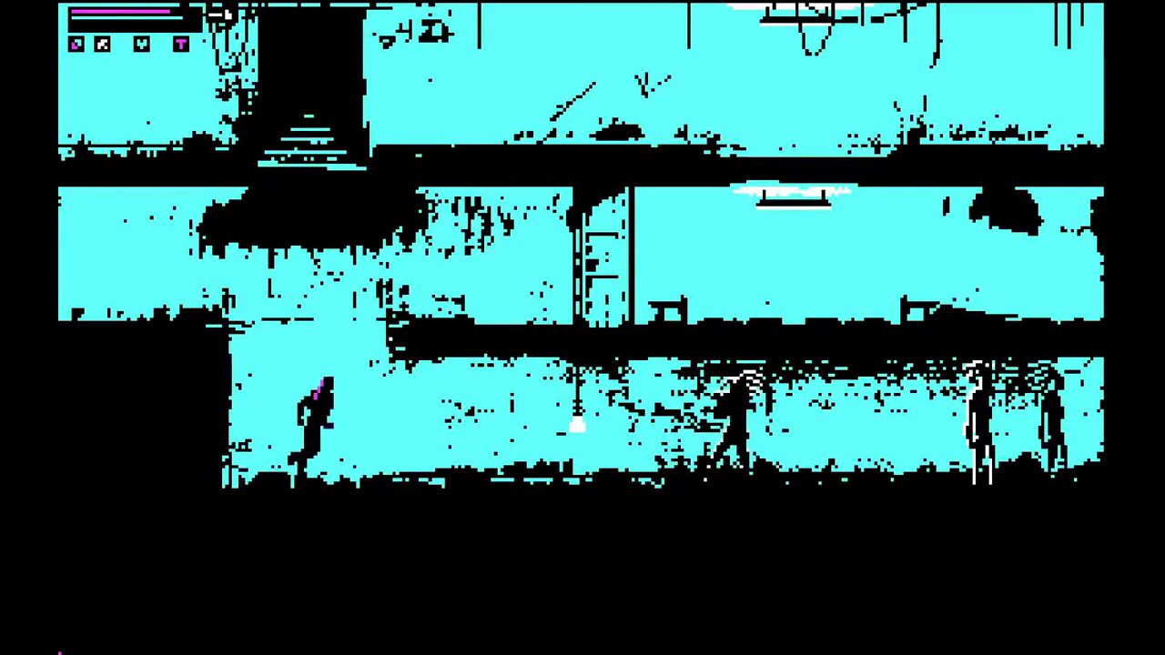
pyautogui.press('Right')
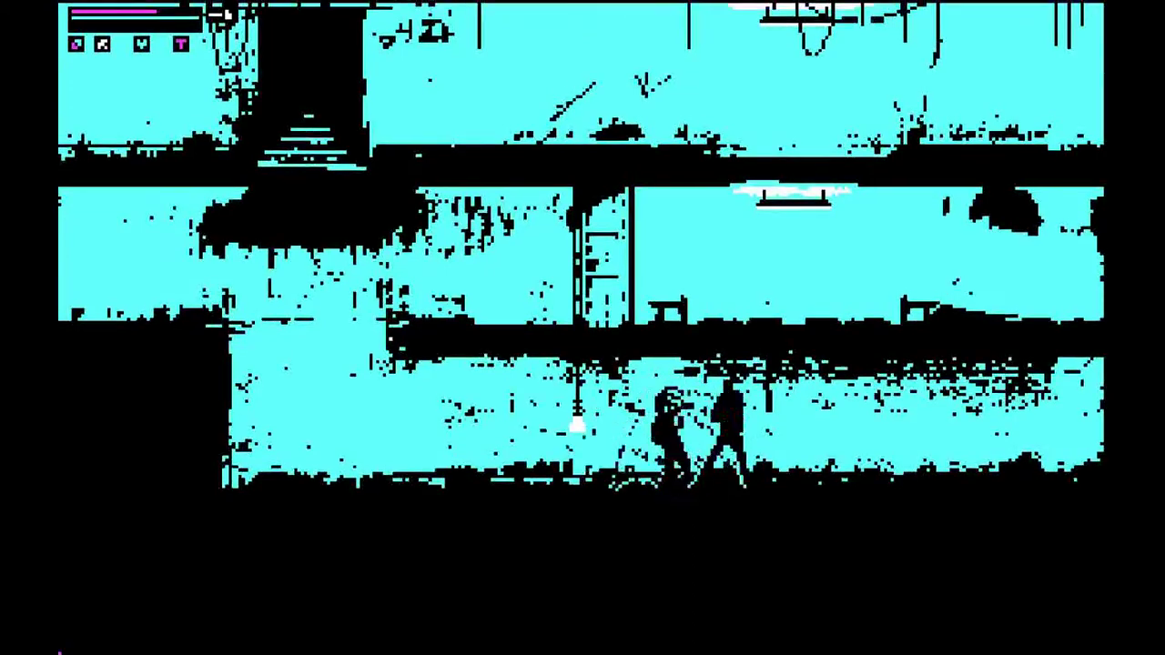
pyautogui.press('Left')
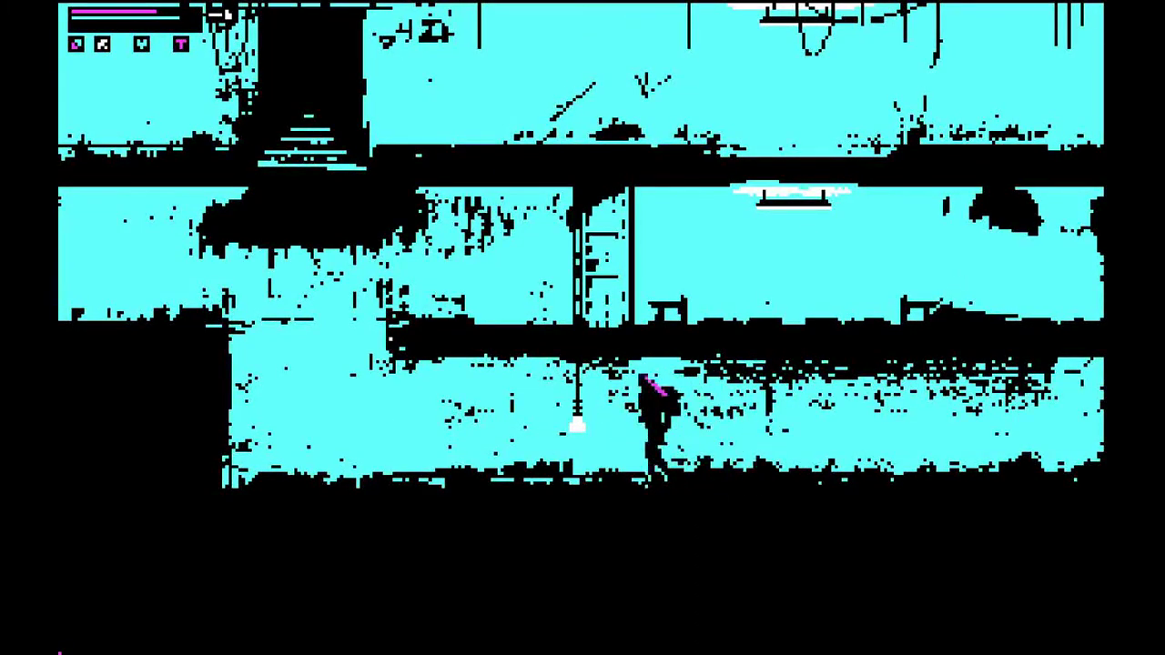
pyautogui.press('Right')
pyautogui.press('Right')
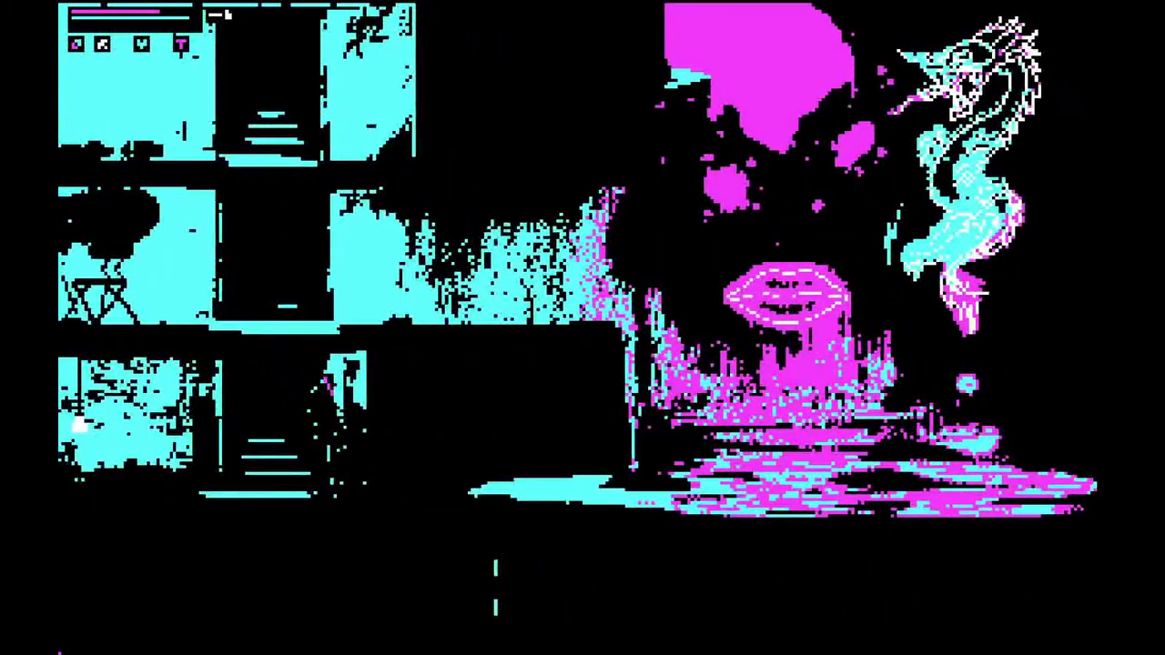
pyautogui.press('Left')
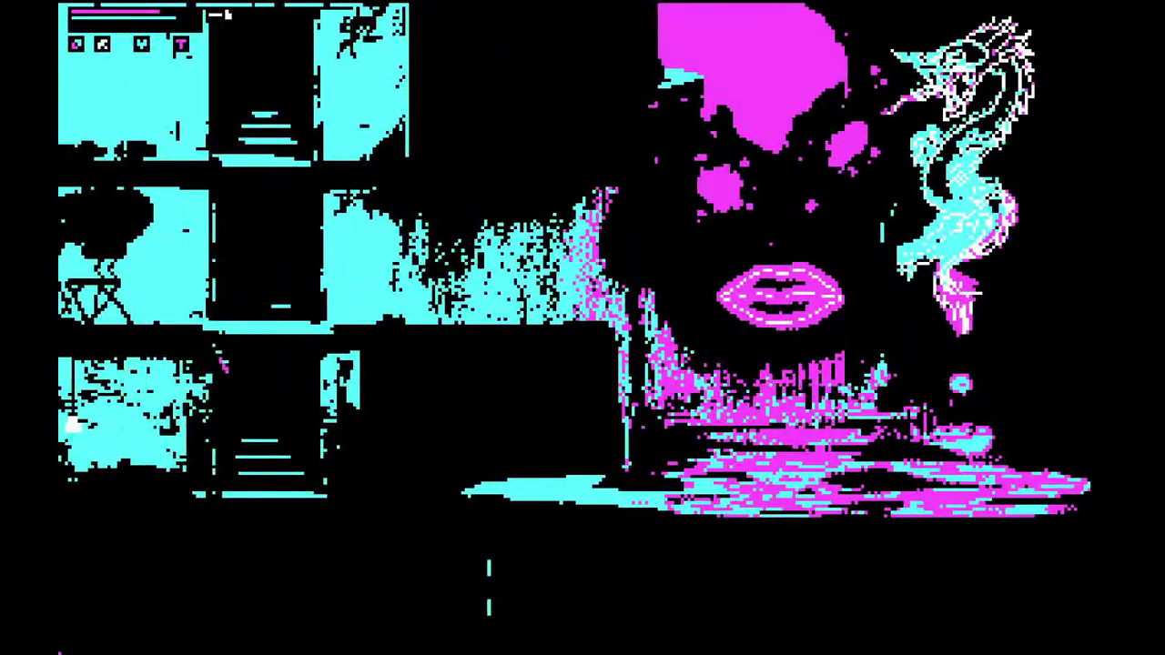
pyautogui.press('Up')
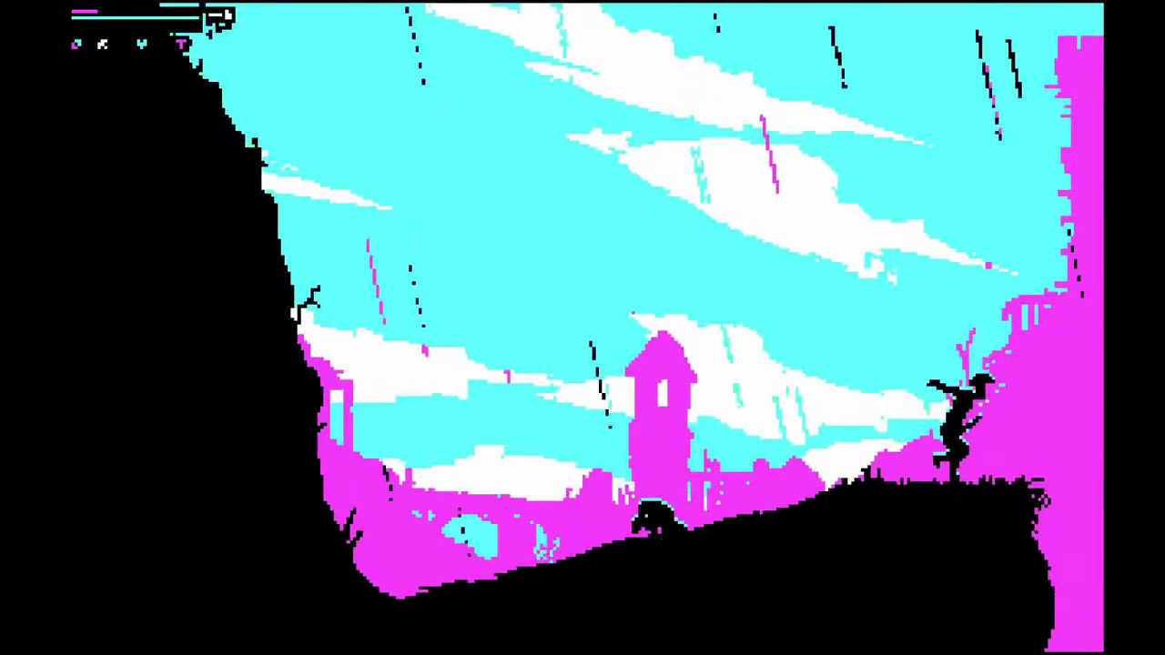
pyautogui.press('Right')
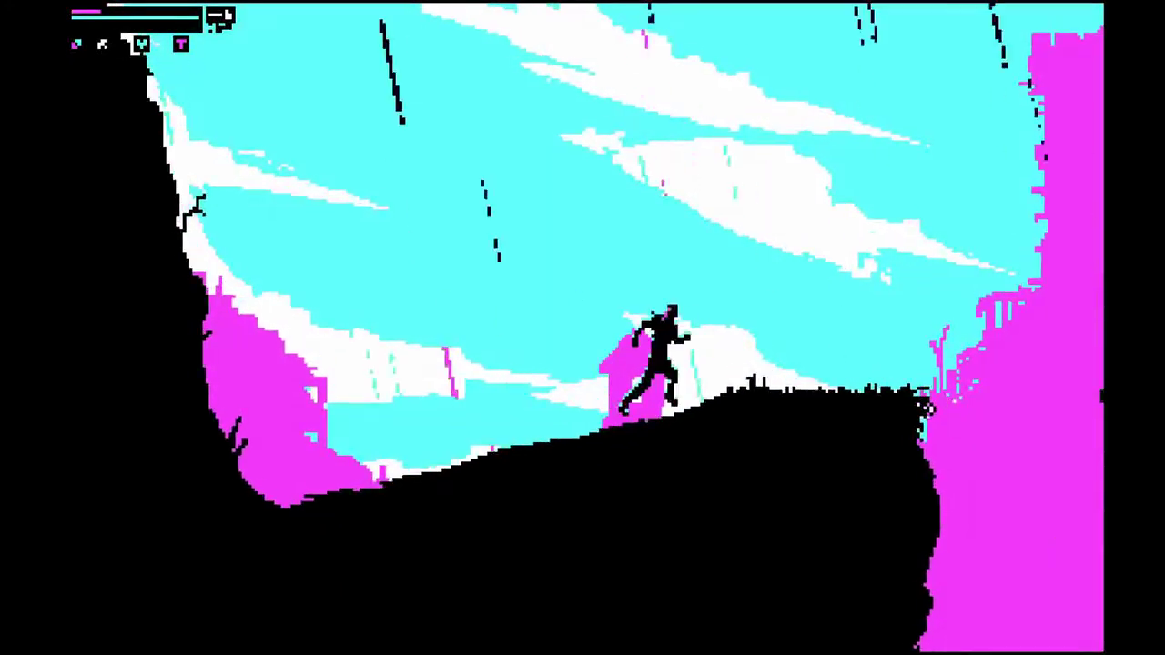
pyautogui.press('space')
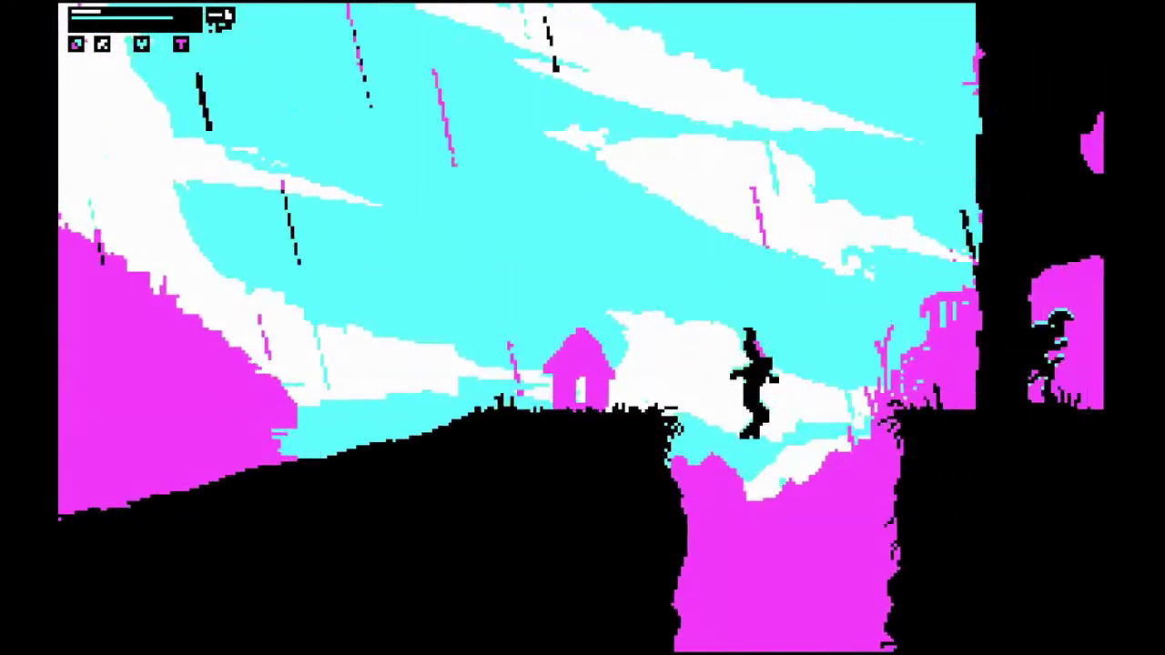
pyautogui.press('Right')
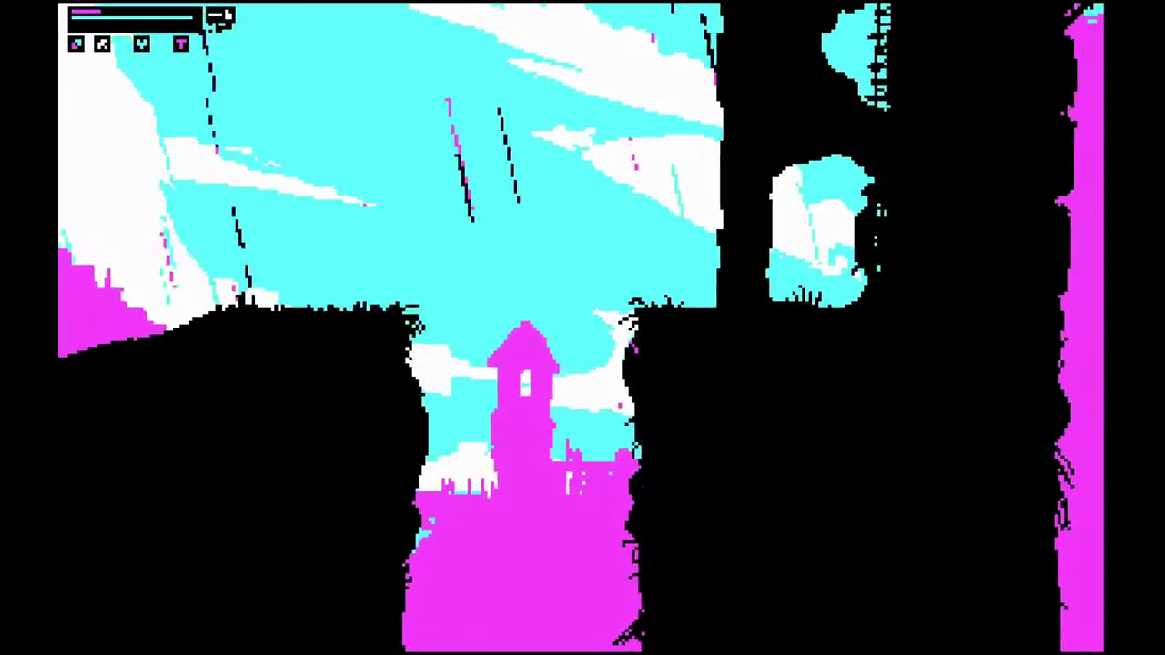
pyautogui.press('Right')
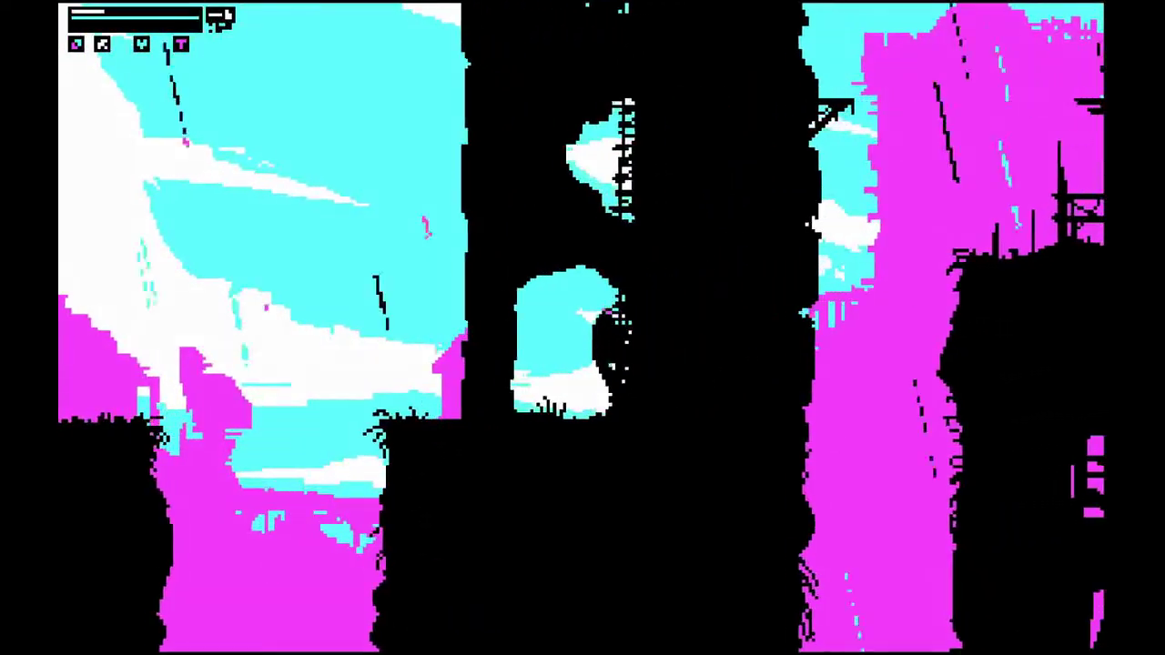
pyautogui.press('Up')
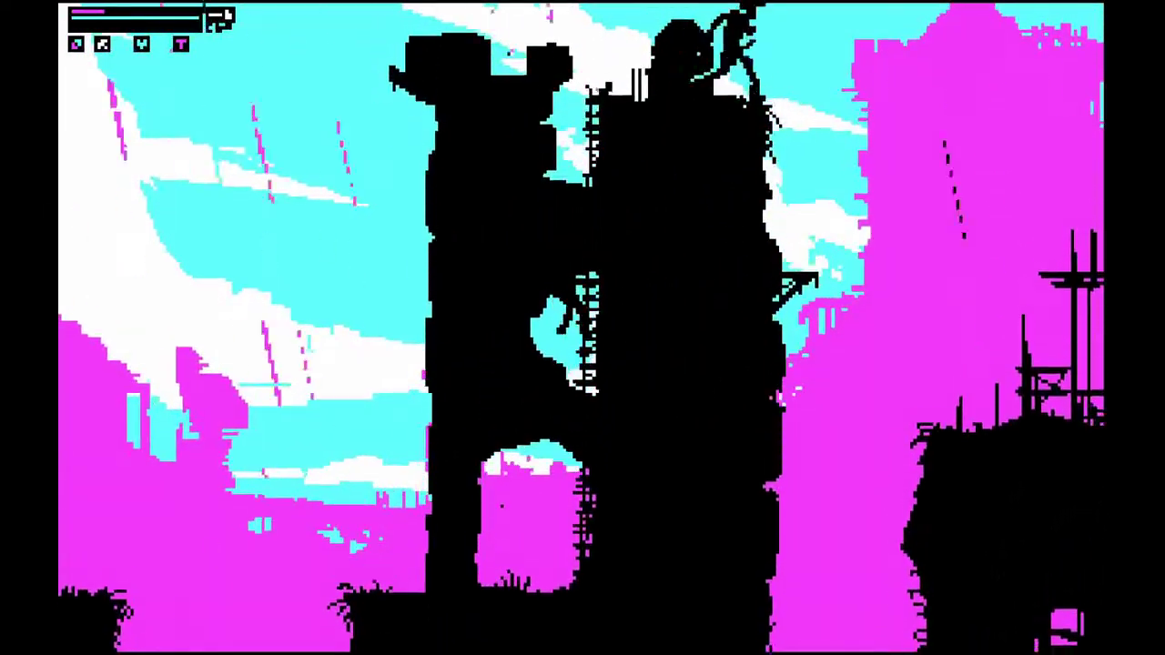
pyautogui.press('Right')
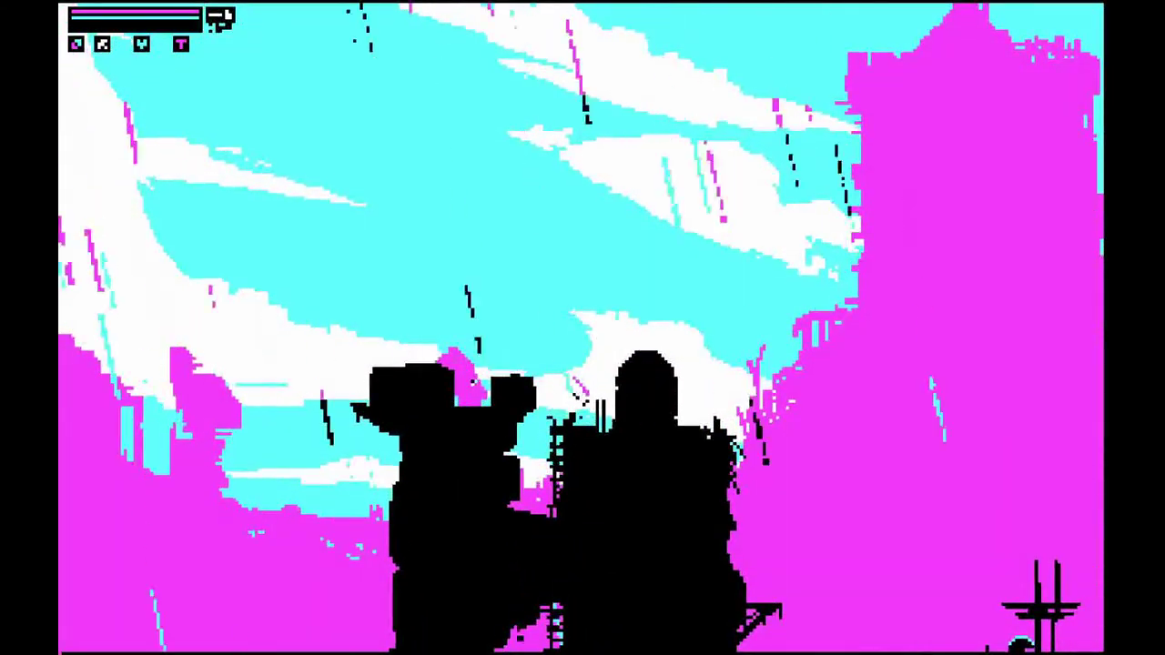
pyautogui.press('Up')
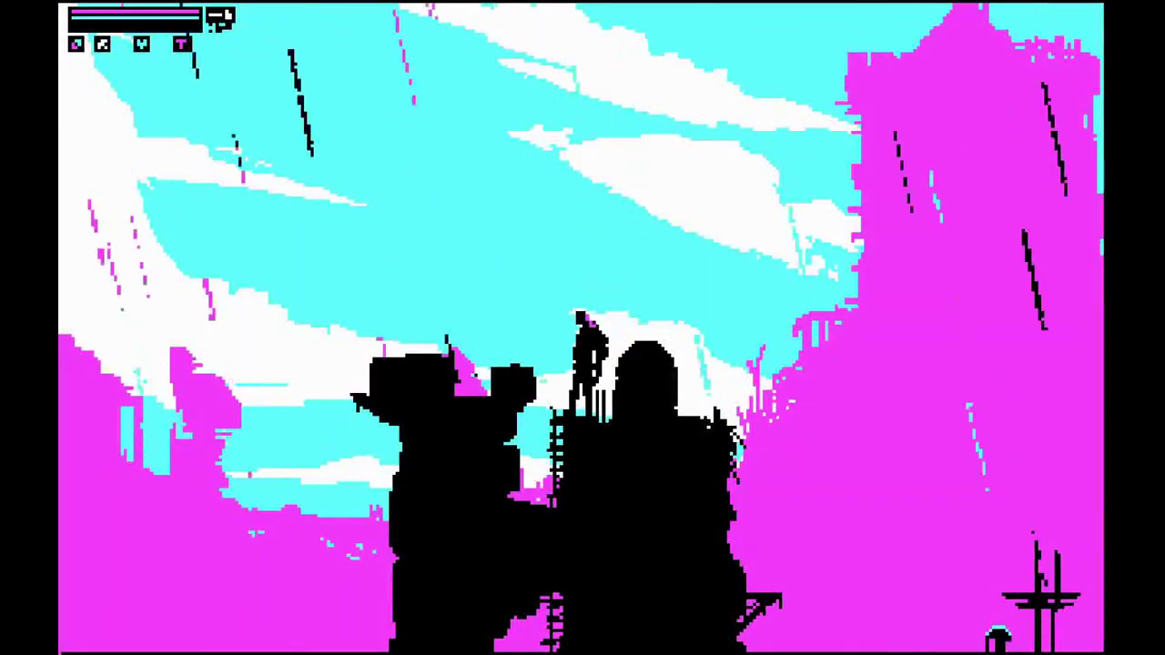
pyautogui.press('Left')
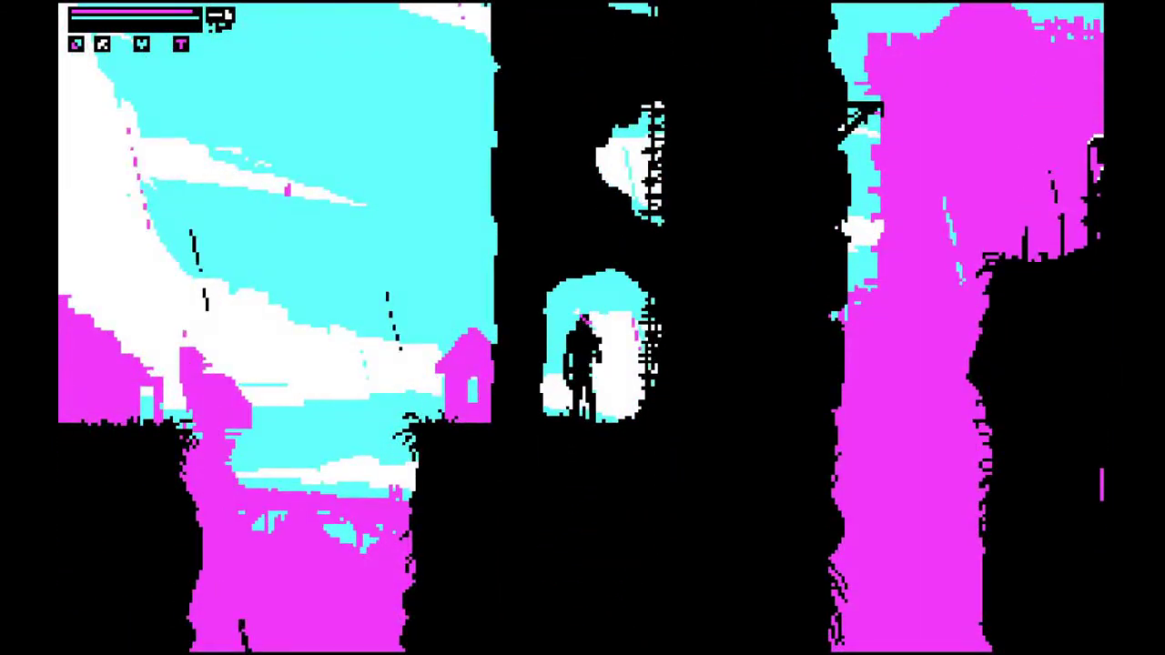
pyautogui.press('Right')
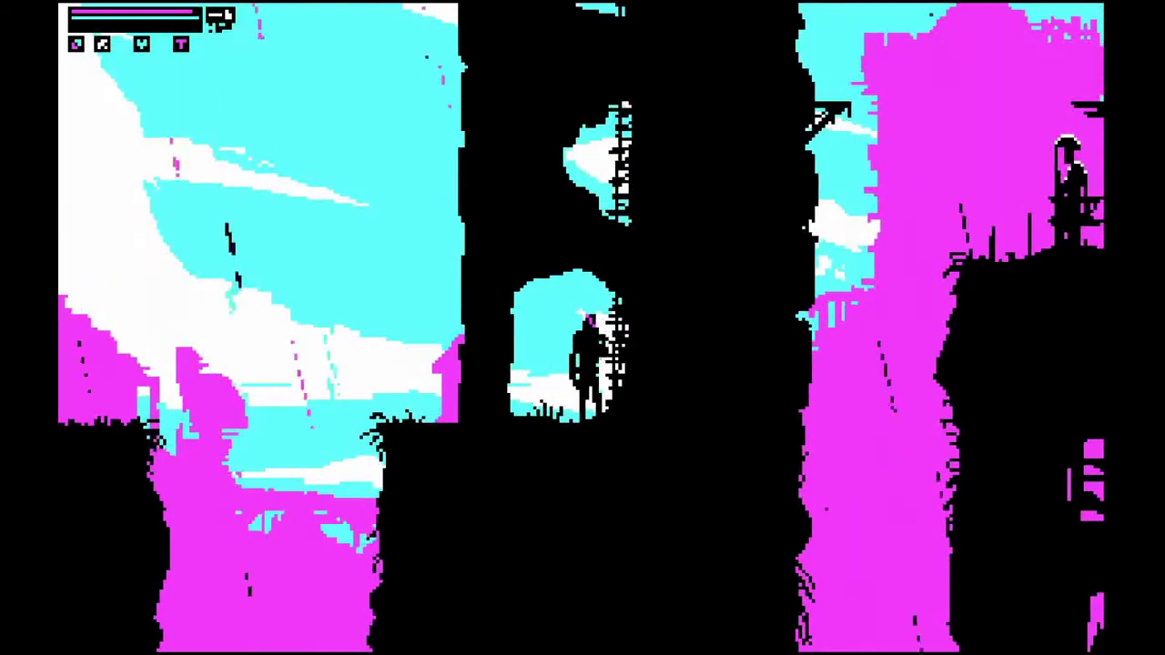
pyautogui.press('Right')
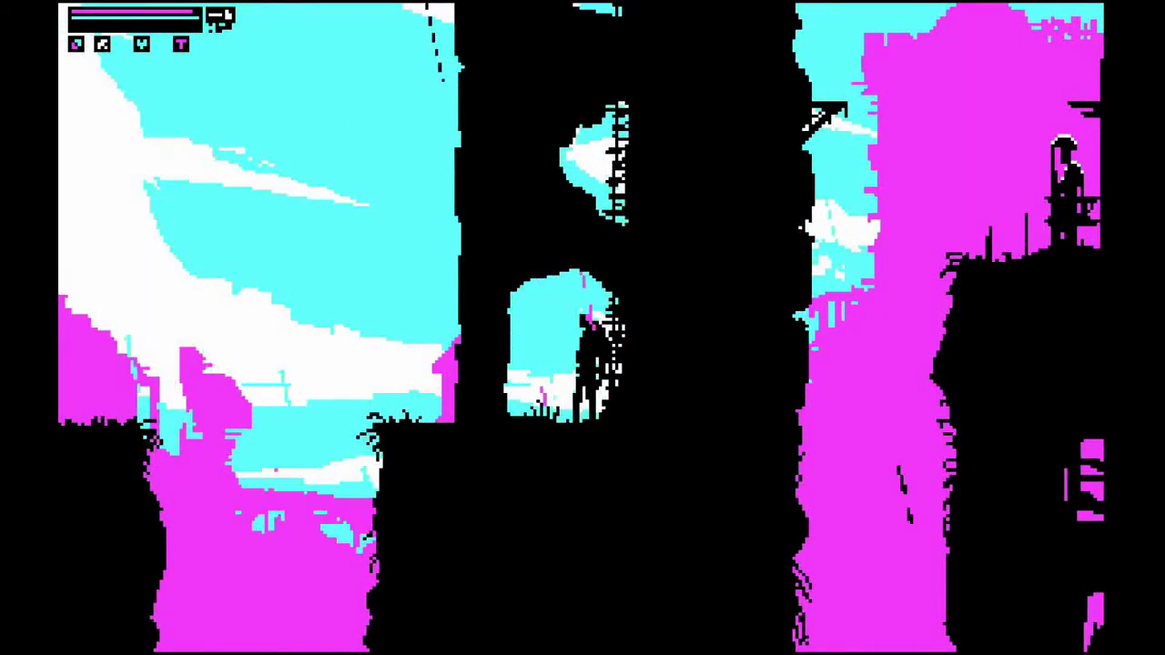
pyautogui.press('Left')
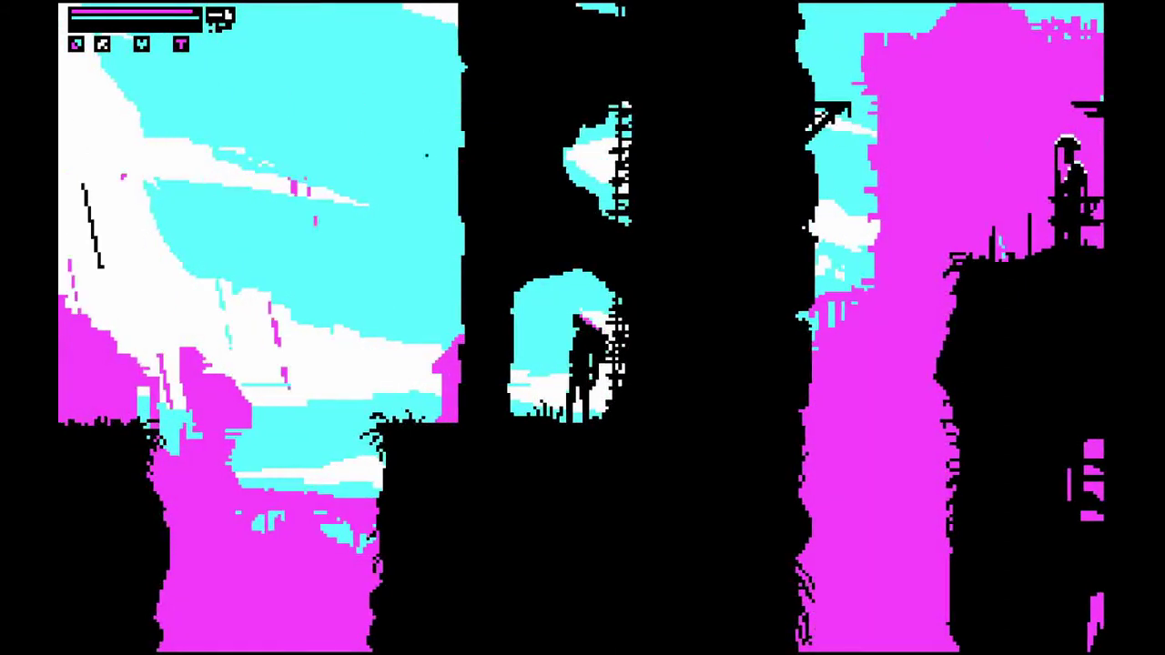